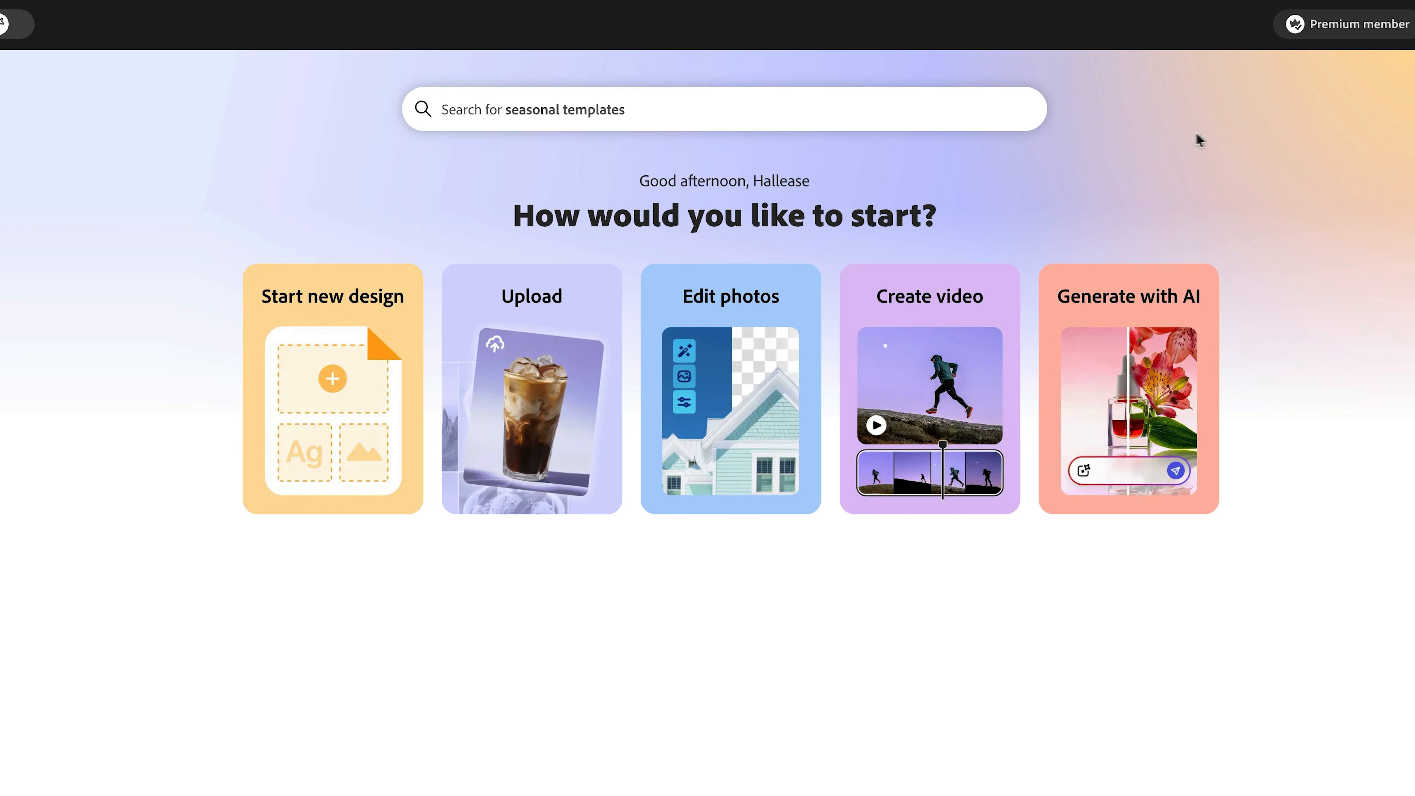
- Search for "youtube thumbnail", start a 1,280 x 720px YouTube thumbnail design, and browse the suggested templates
left_click(955, 107)
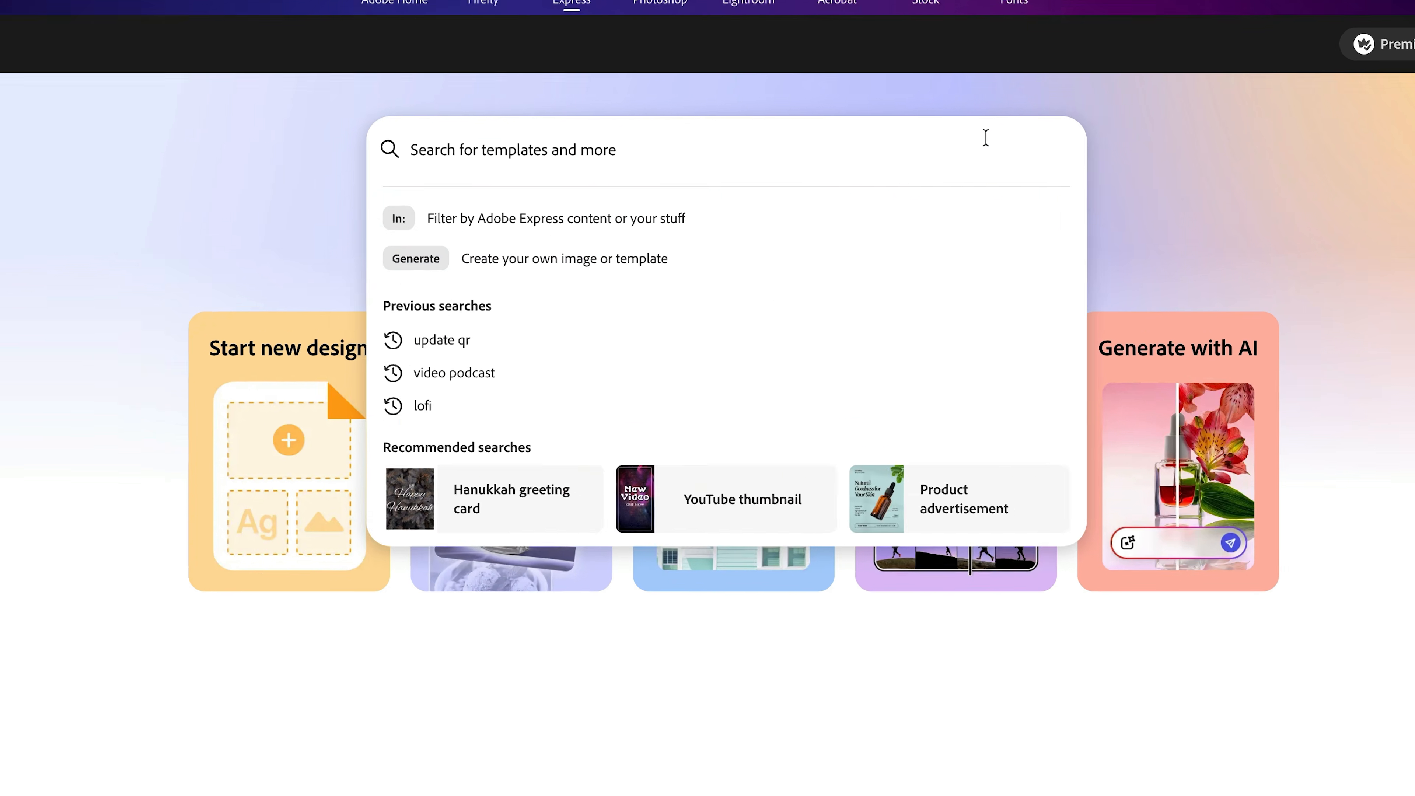
type("youtube thumbnail")
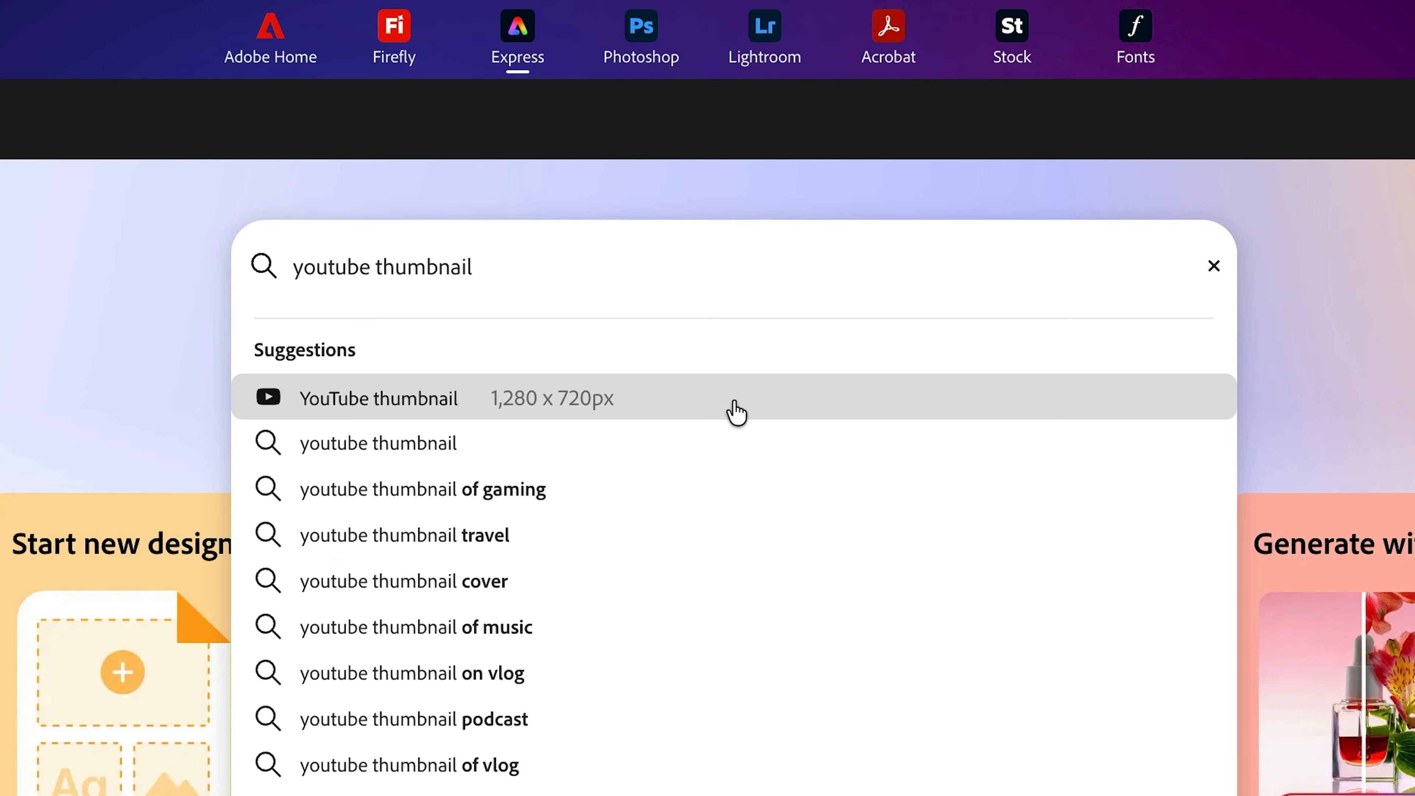
left_click(737, 412)
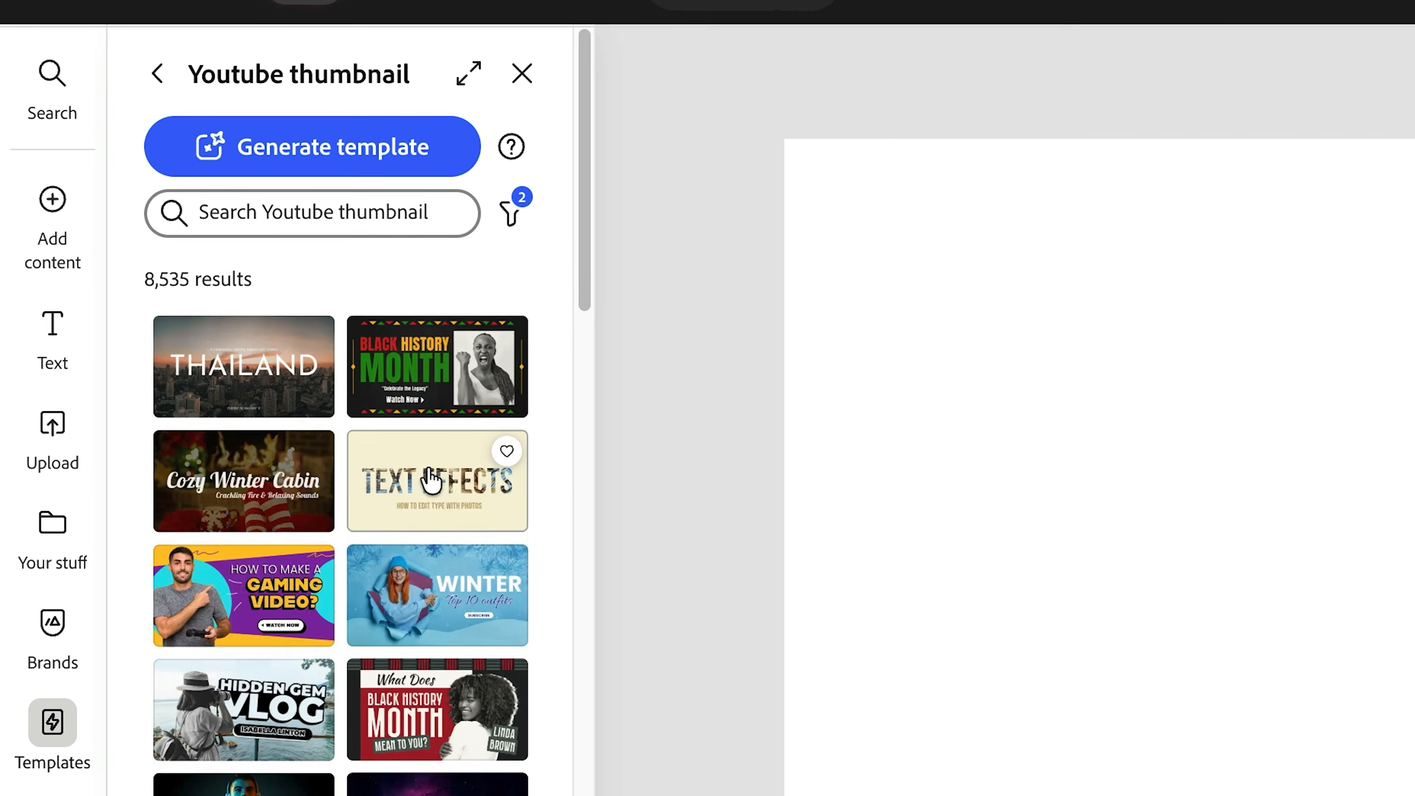
scroll(378, 473, "down", 3)
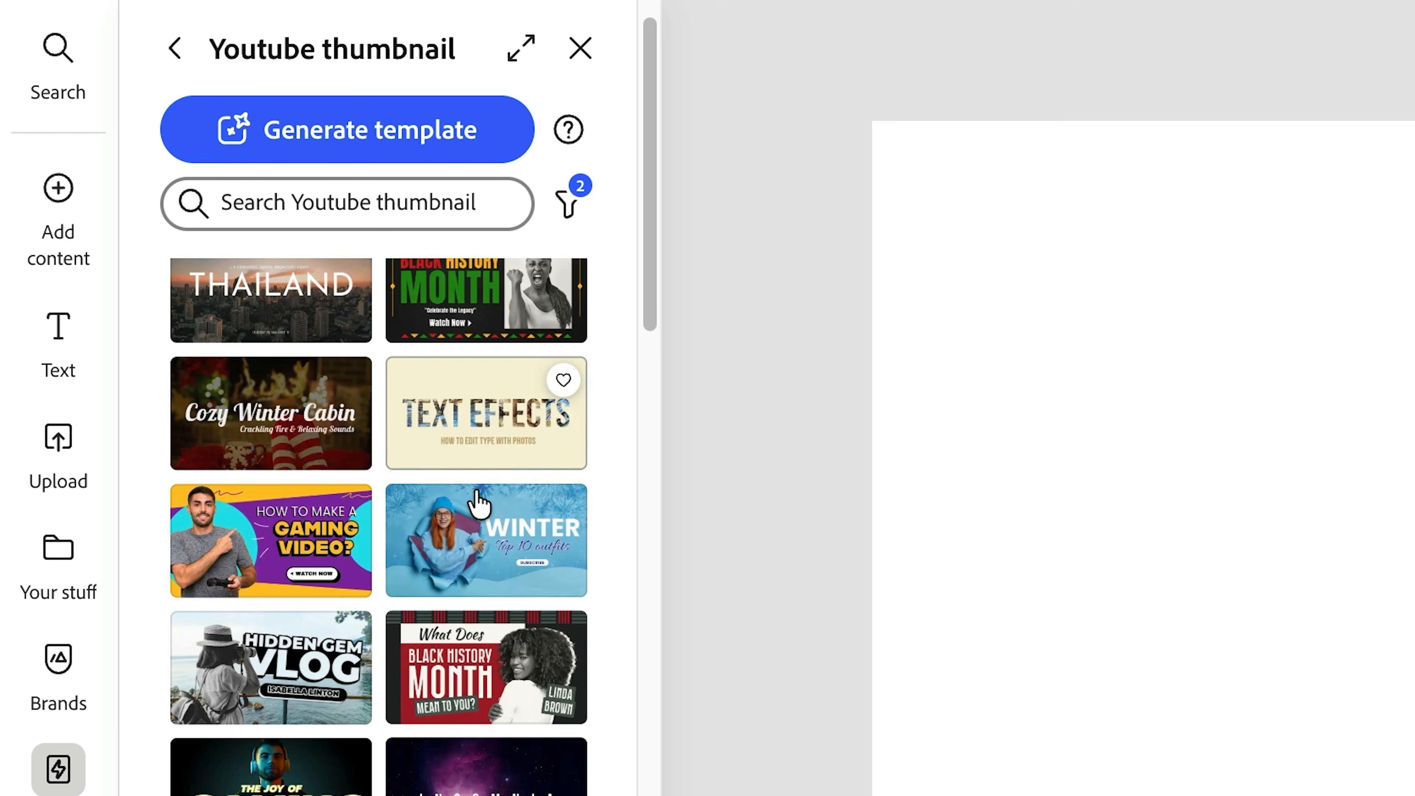
scroll(454, 719, "down", 3)
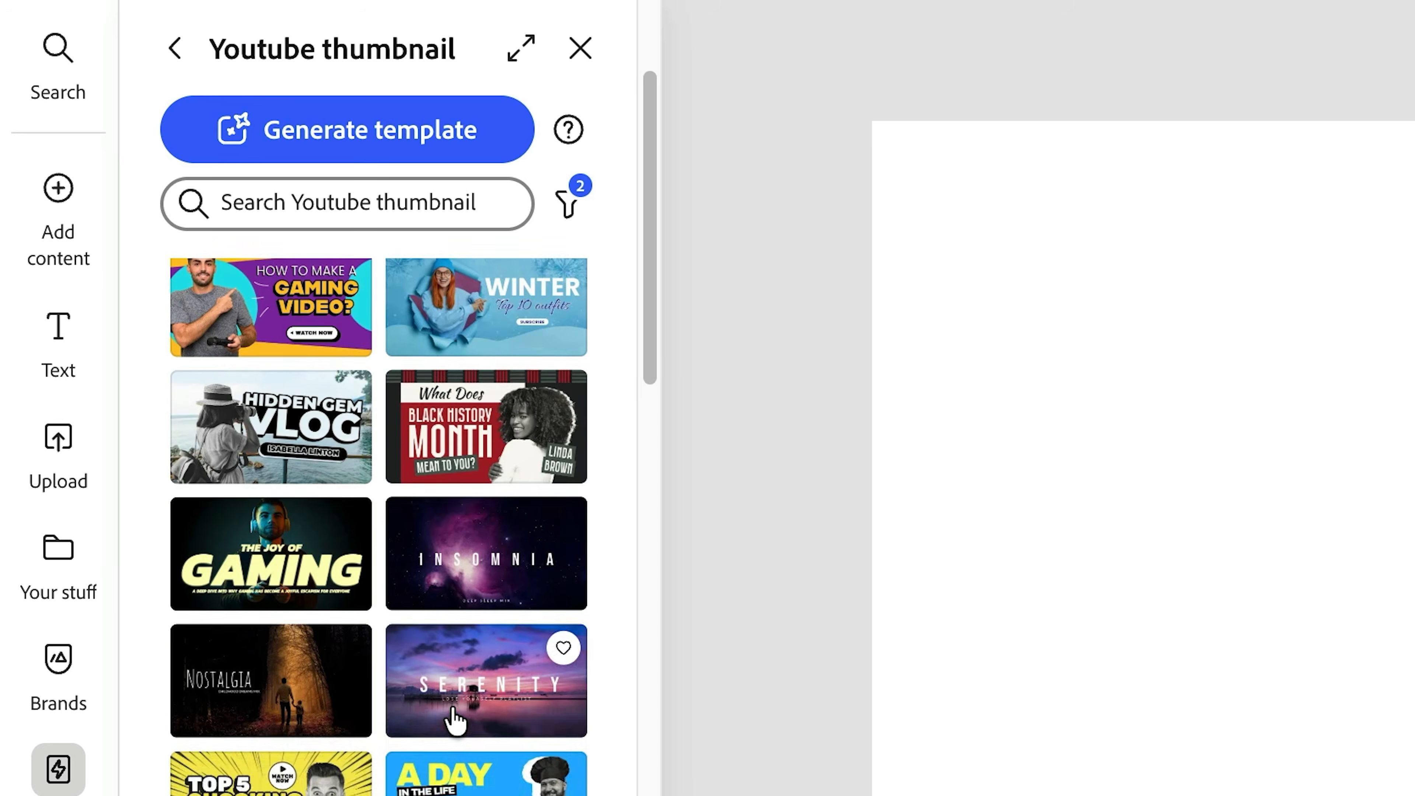
scroll(487, 680, "down", 5)
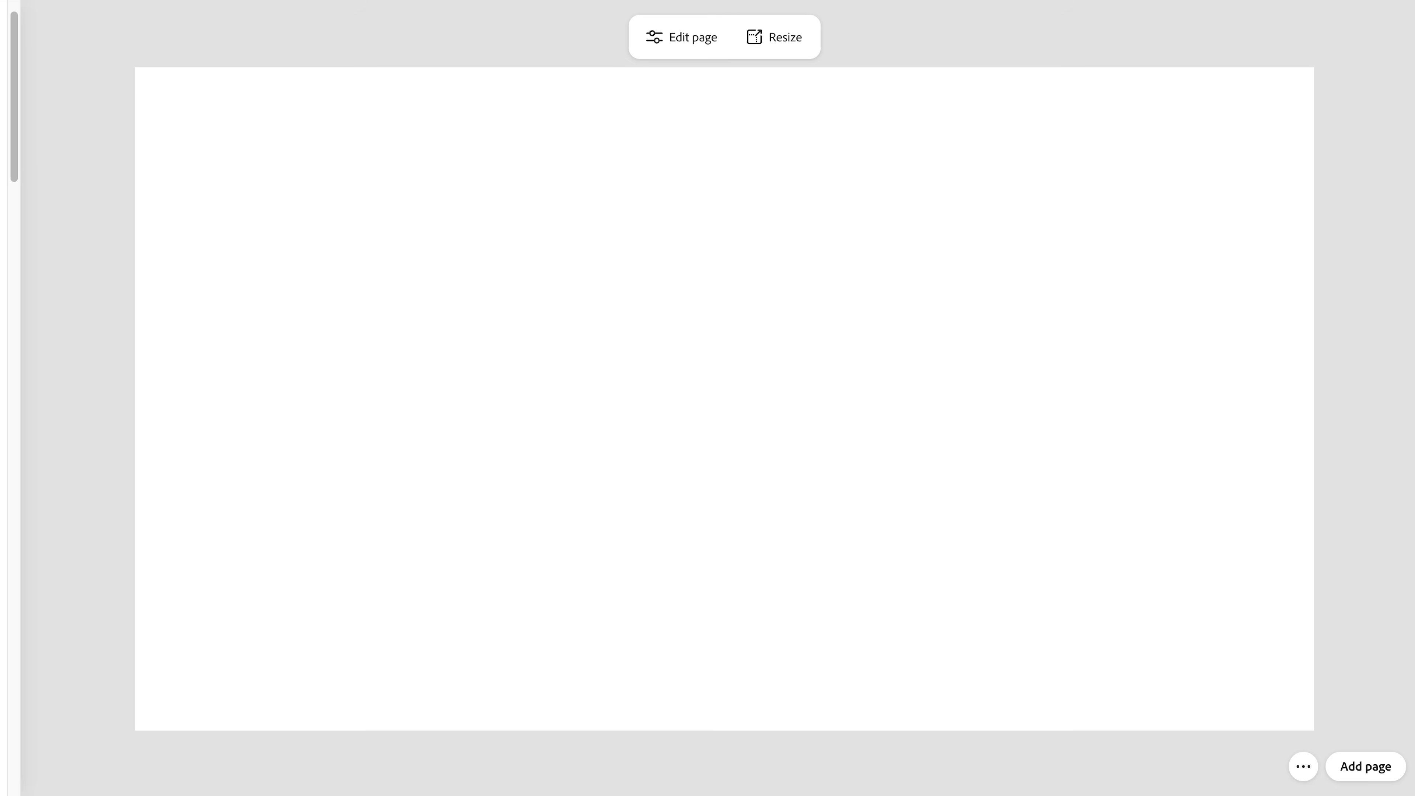
- Enlarge and reposition the camera photo so it covers the whole thumbnail canvas
left_click_drag(925, 3, 616, 254)
left_click_drag(1124, 419, 794, 315)
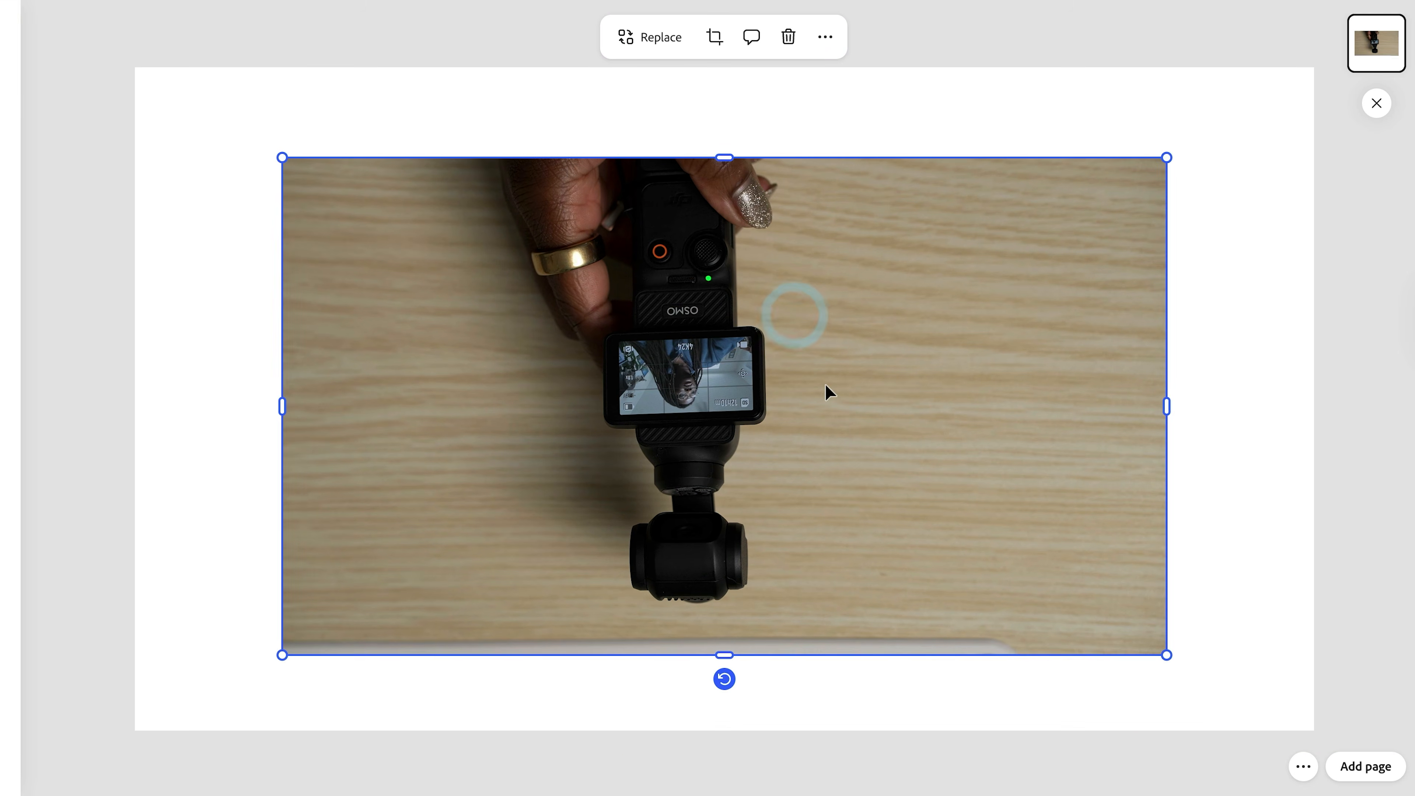
left_click(279, 151)
left_click(290, 164)
left_click_drag(237, 140, 112, 81)
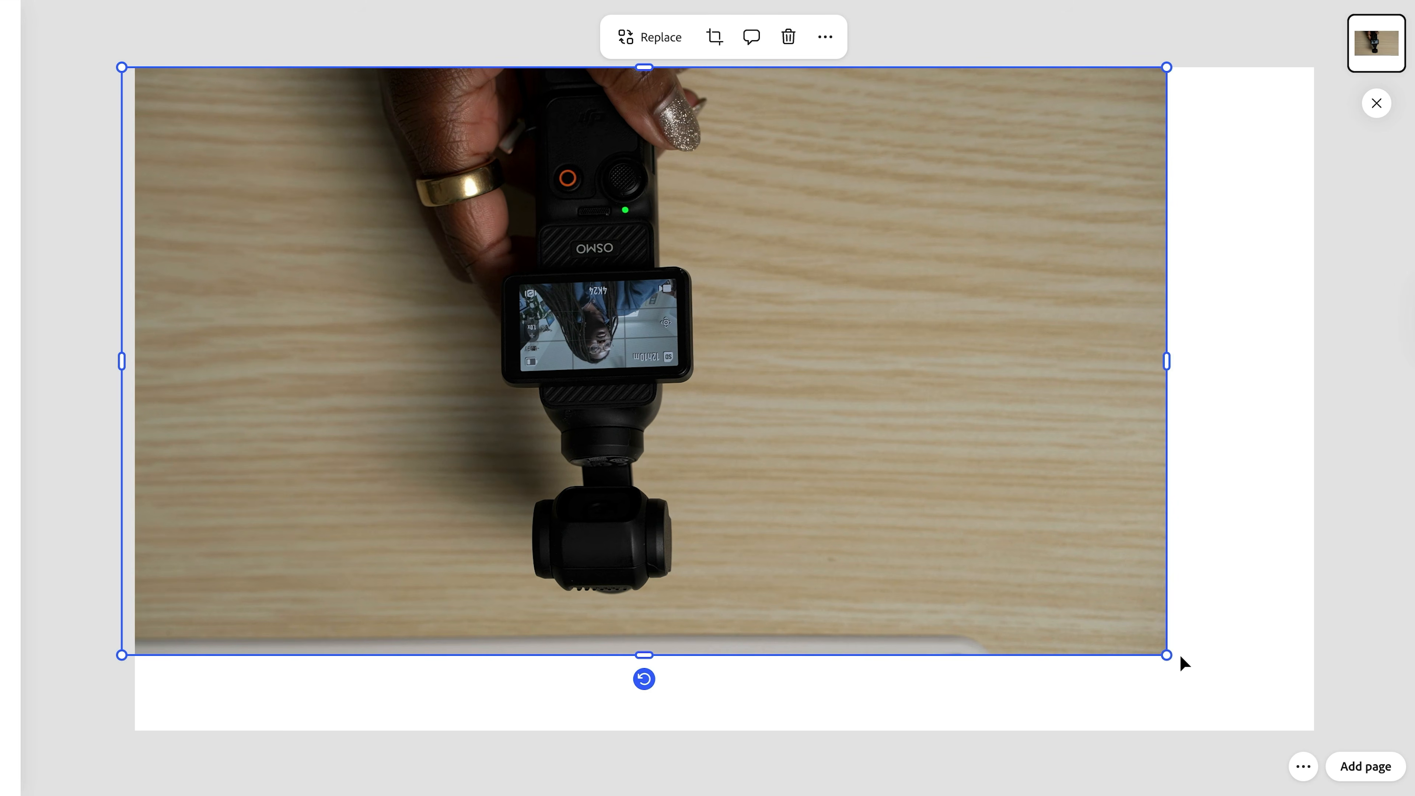
left_click_drag(1166, 655, 1337, 696)
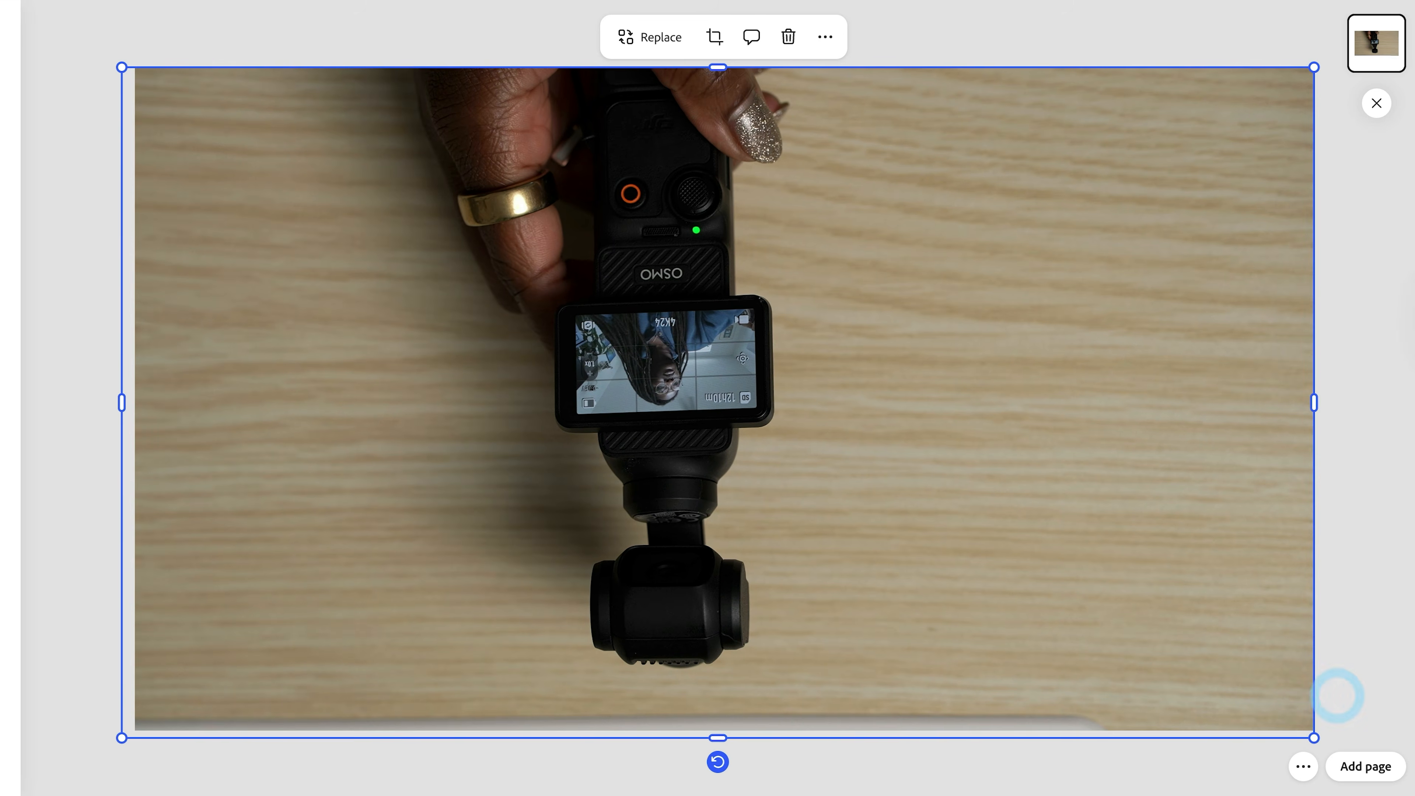
left_click_drag(1246, 577, 1249, 564)
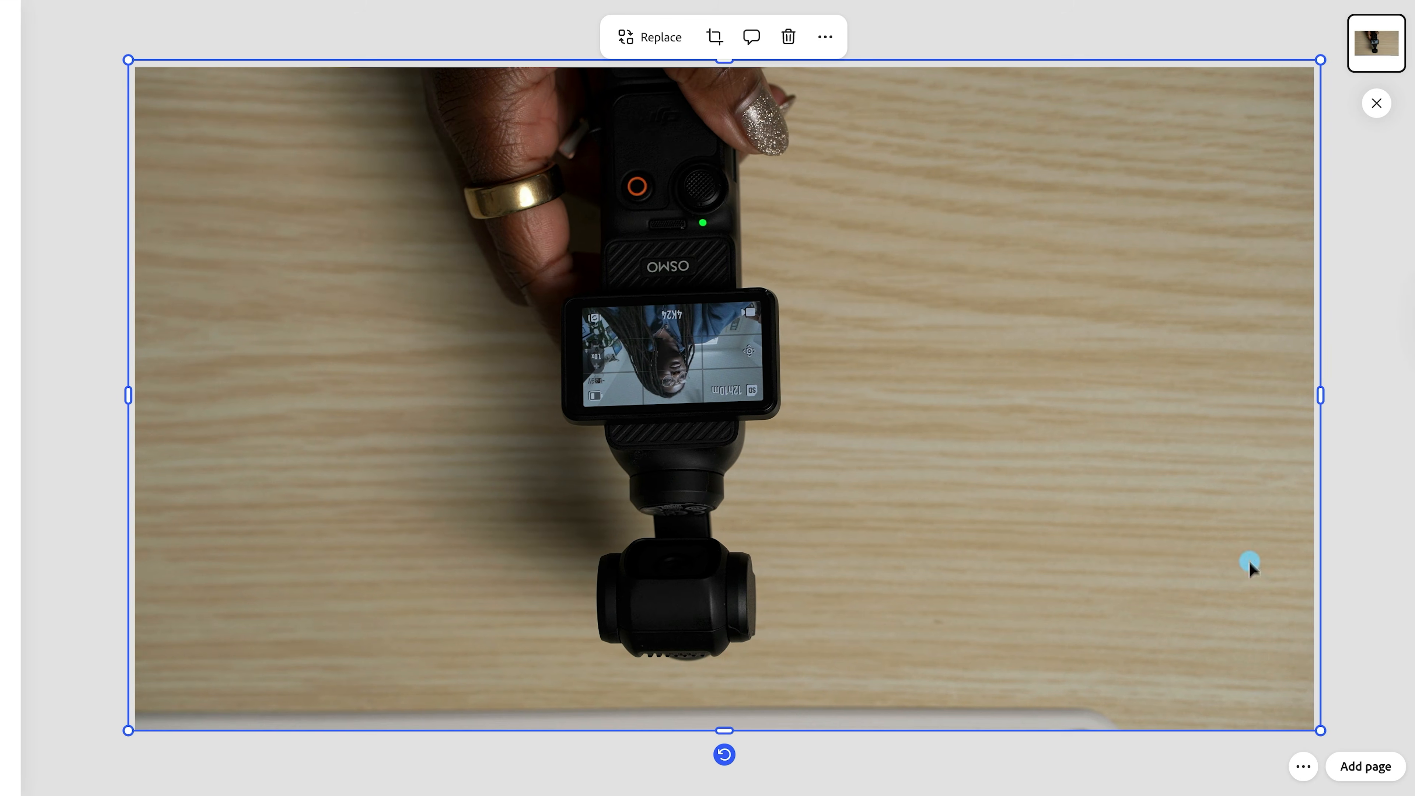
left_click(1368, 461)
- Rotate the camera photo to -180° so the camera stands upright
left_click(1173, 440)
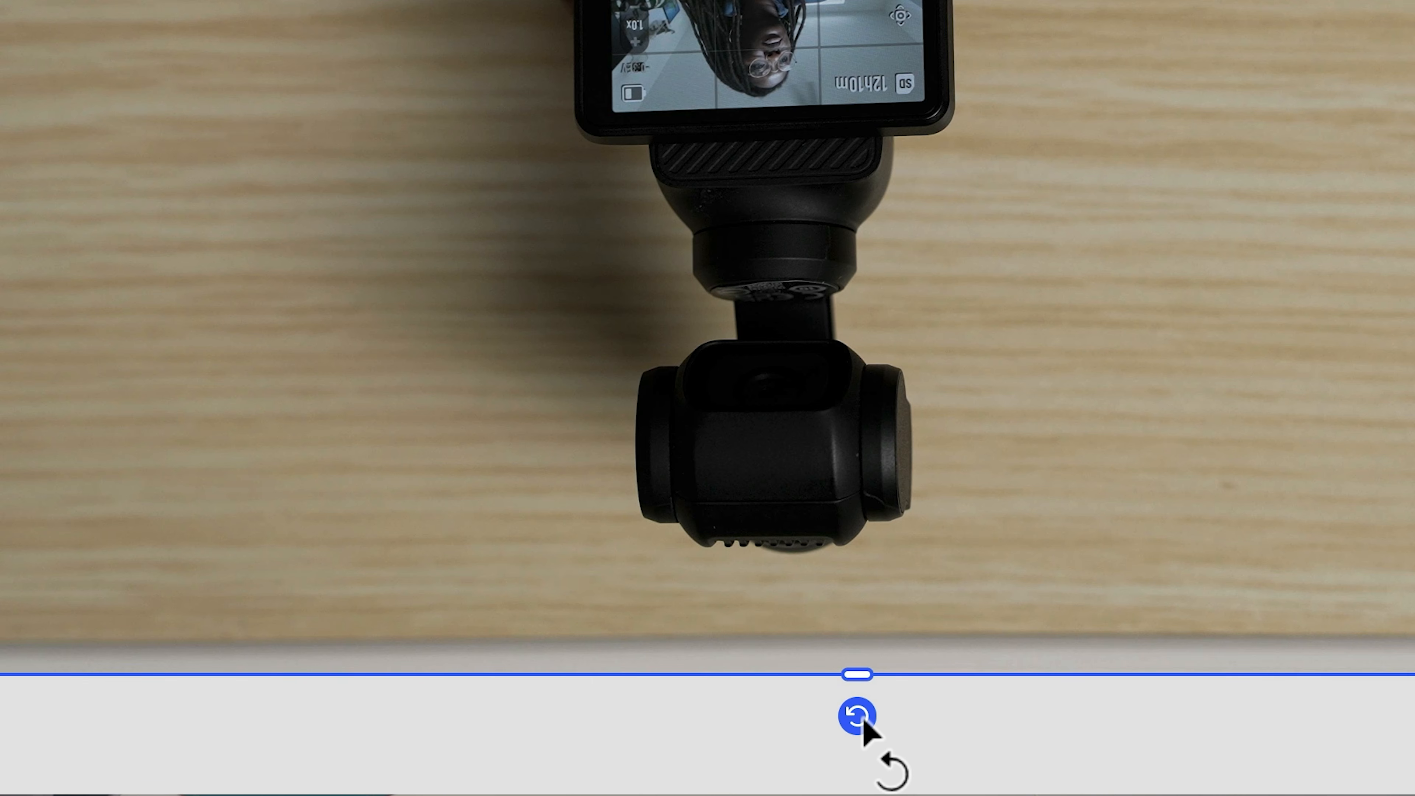
left_click_drag(861, 719, 521, 0)
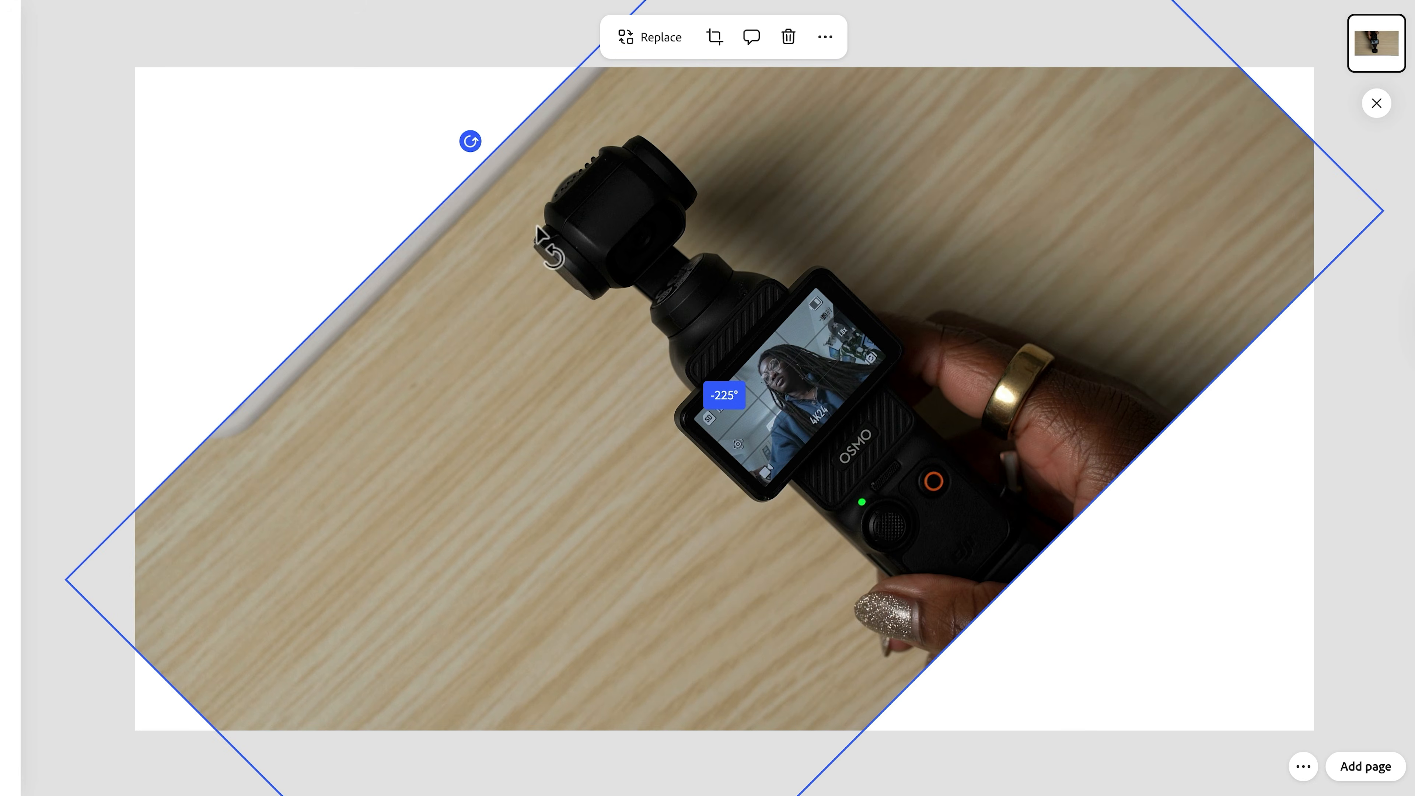
left_click_drag(564, 233, 708, 252)
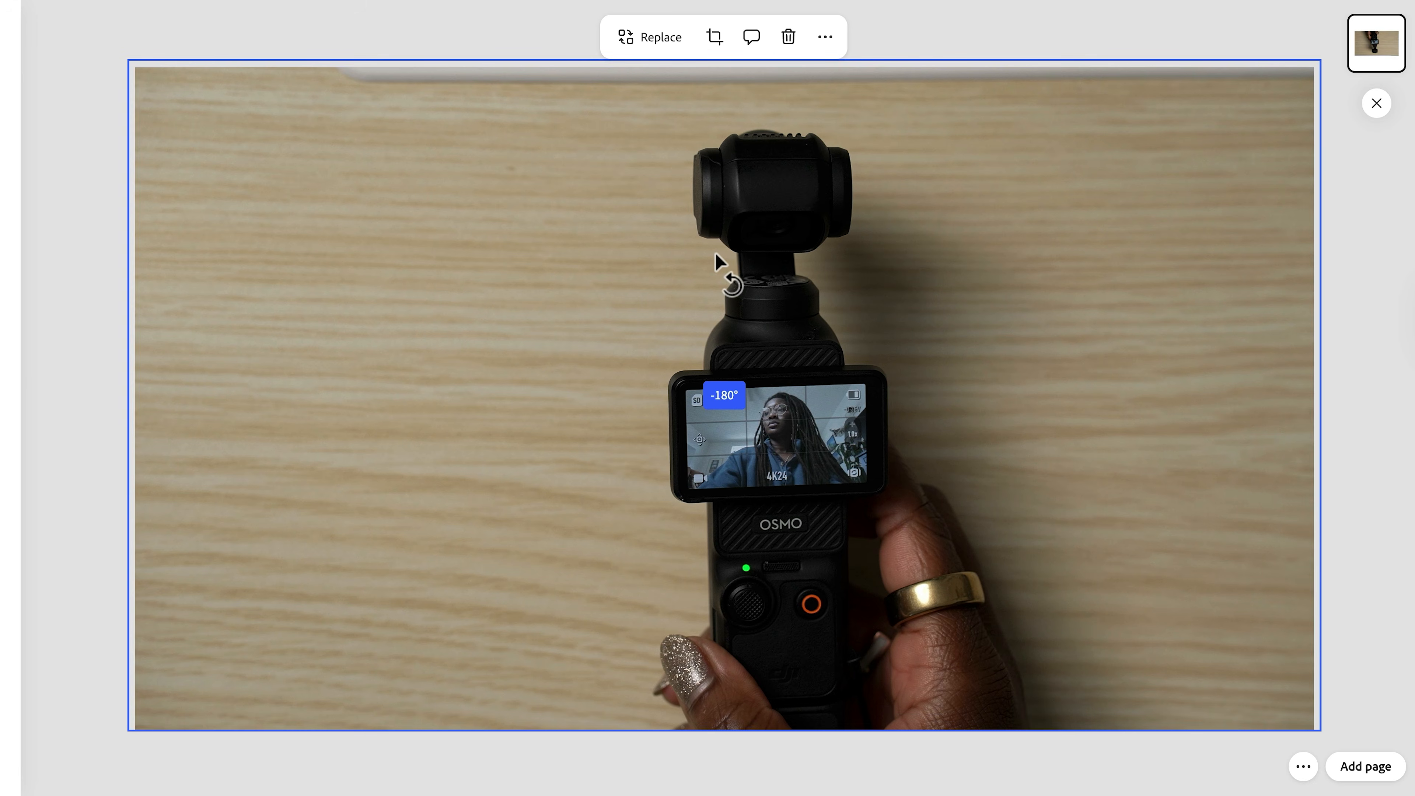
left_click_drag(715, 253, 715, 254)
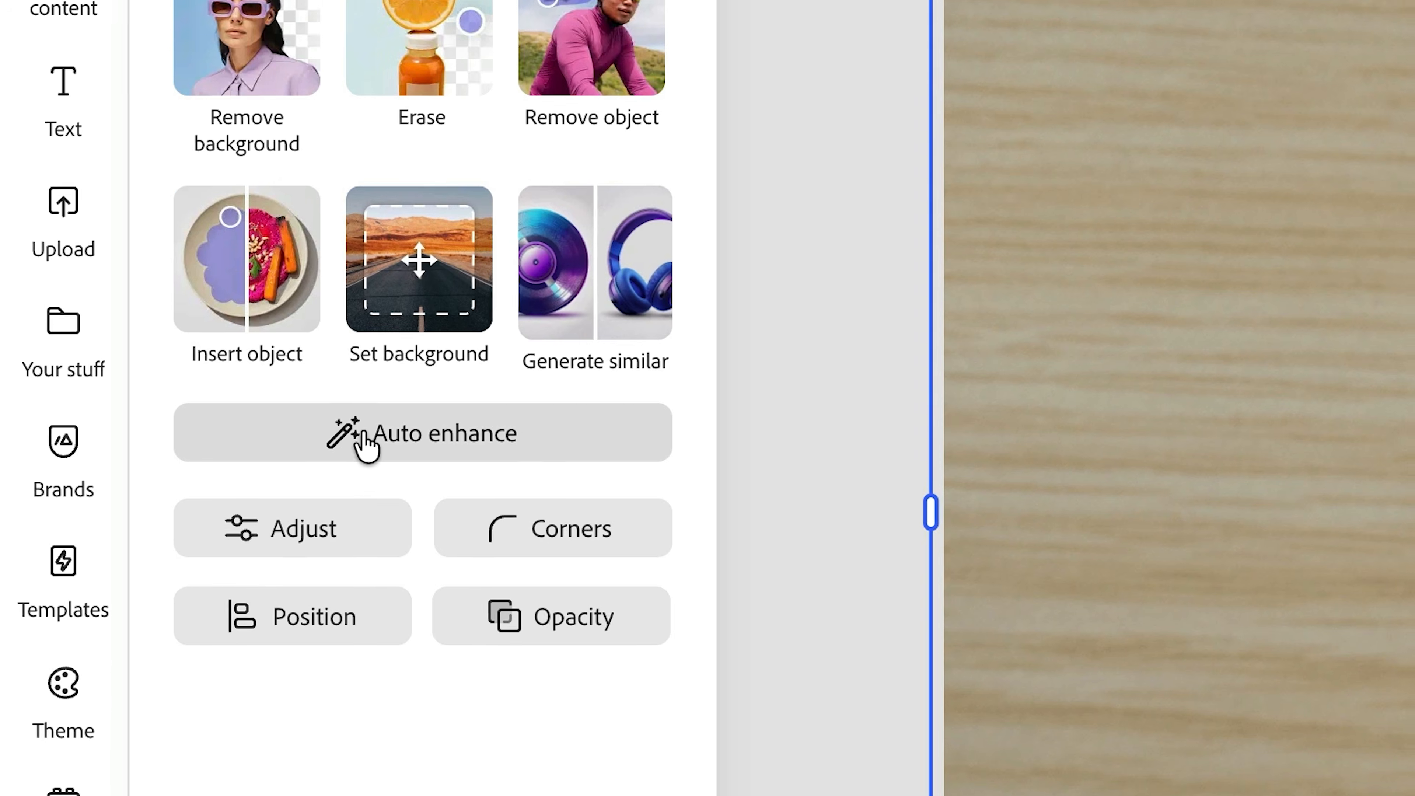
- Apply Auto enhance to the camera photo and try out its contrast and brightness adjustments
left_click(367, 440)
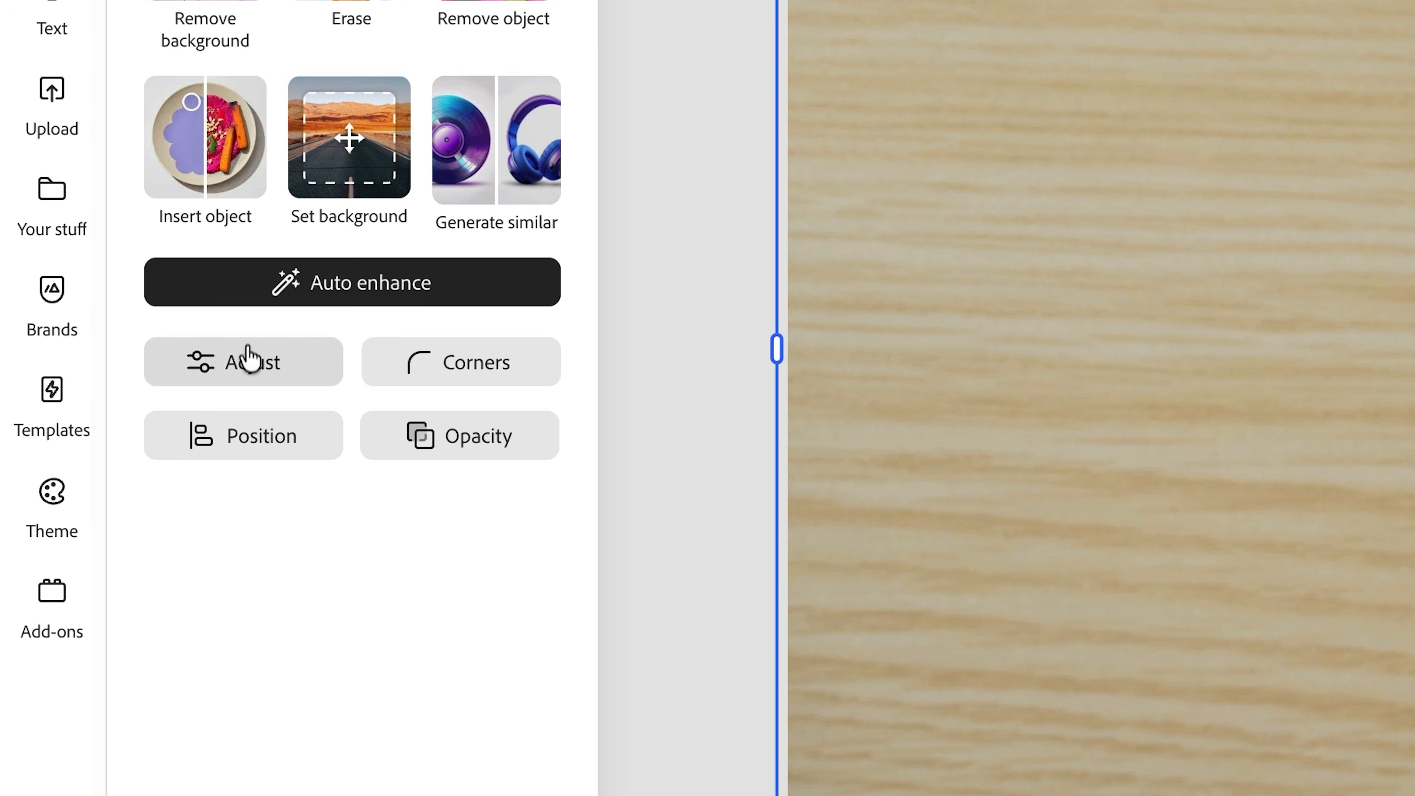
left_click(249, 360)
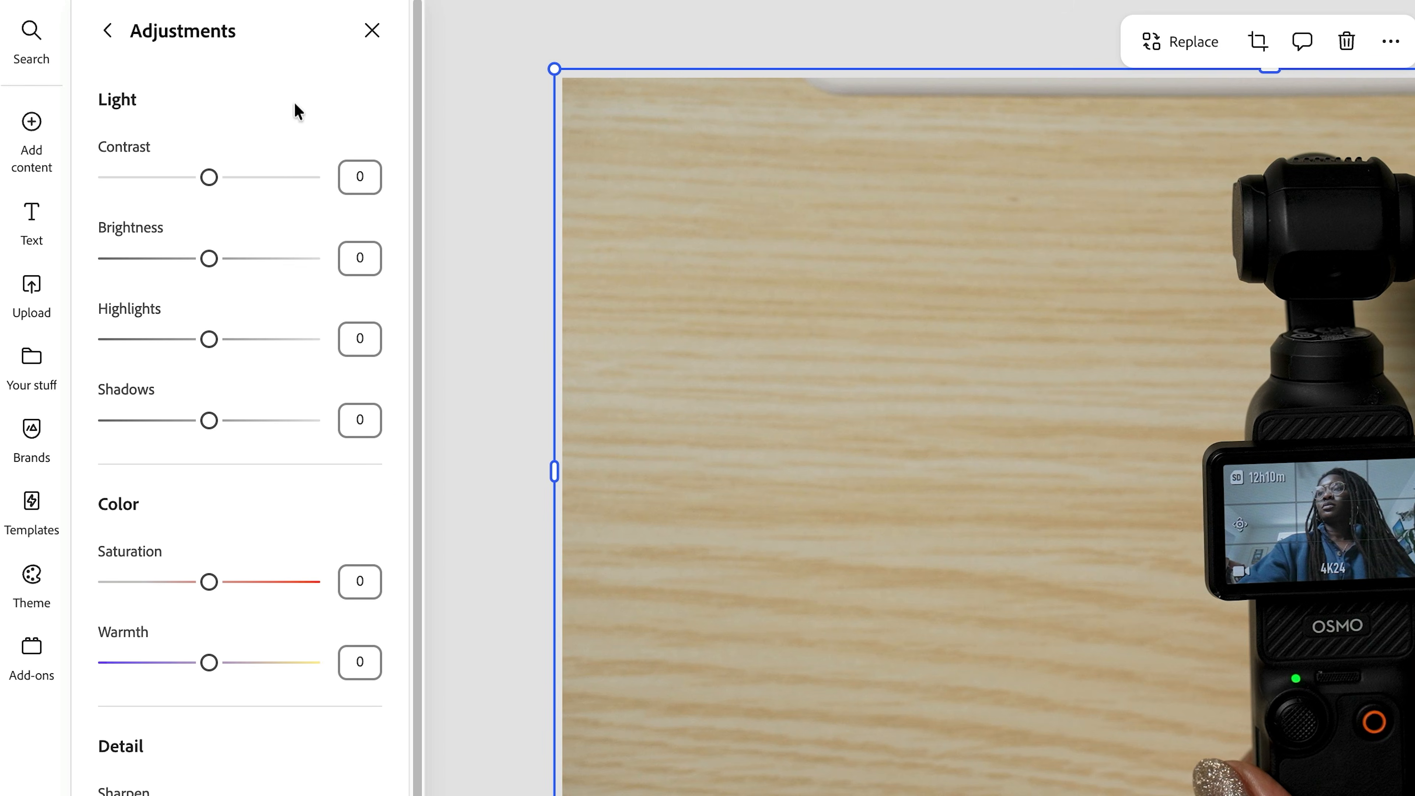
left_click_drag(207, 178, 217, 177)
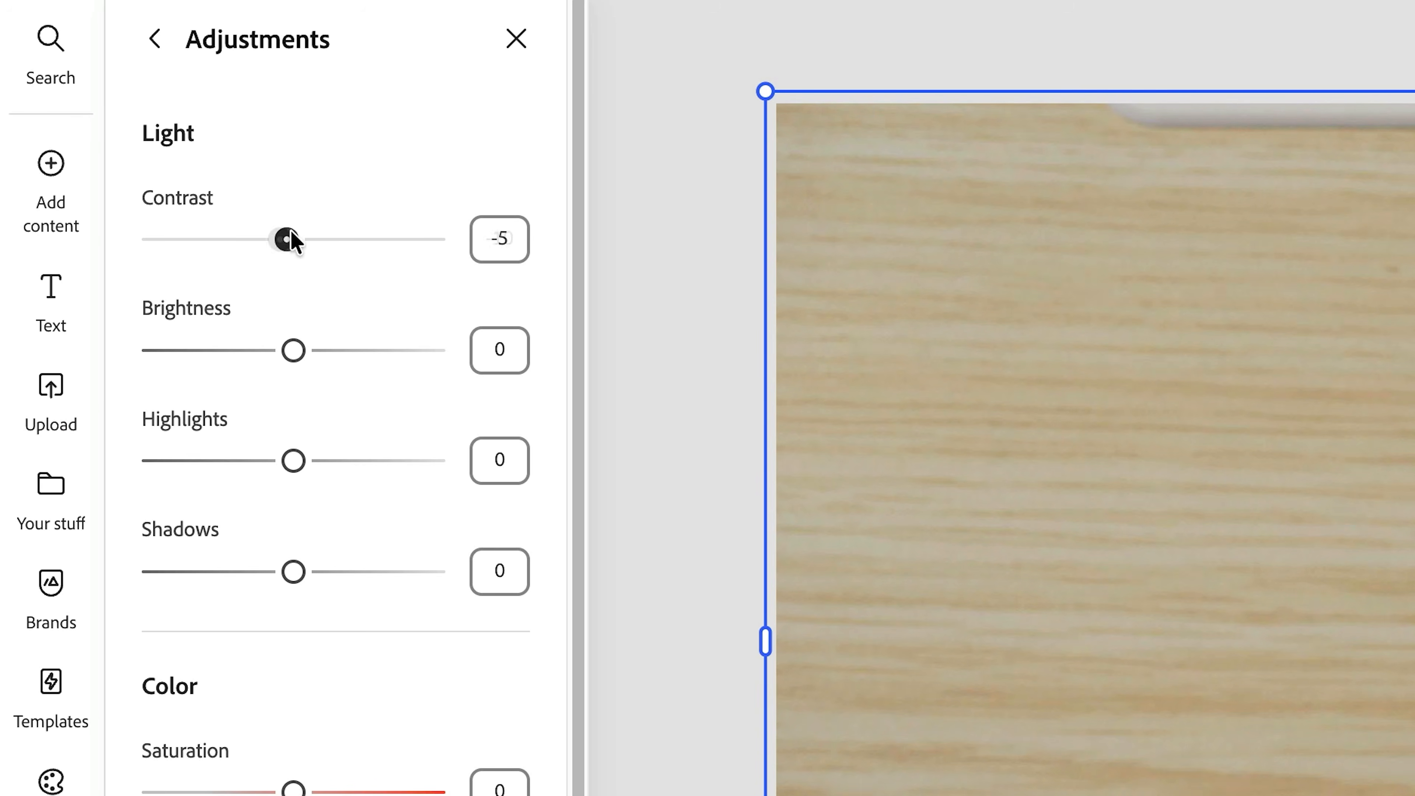
left_click_drag(205, 258, 328, 240)
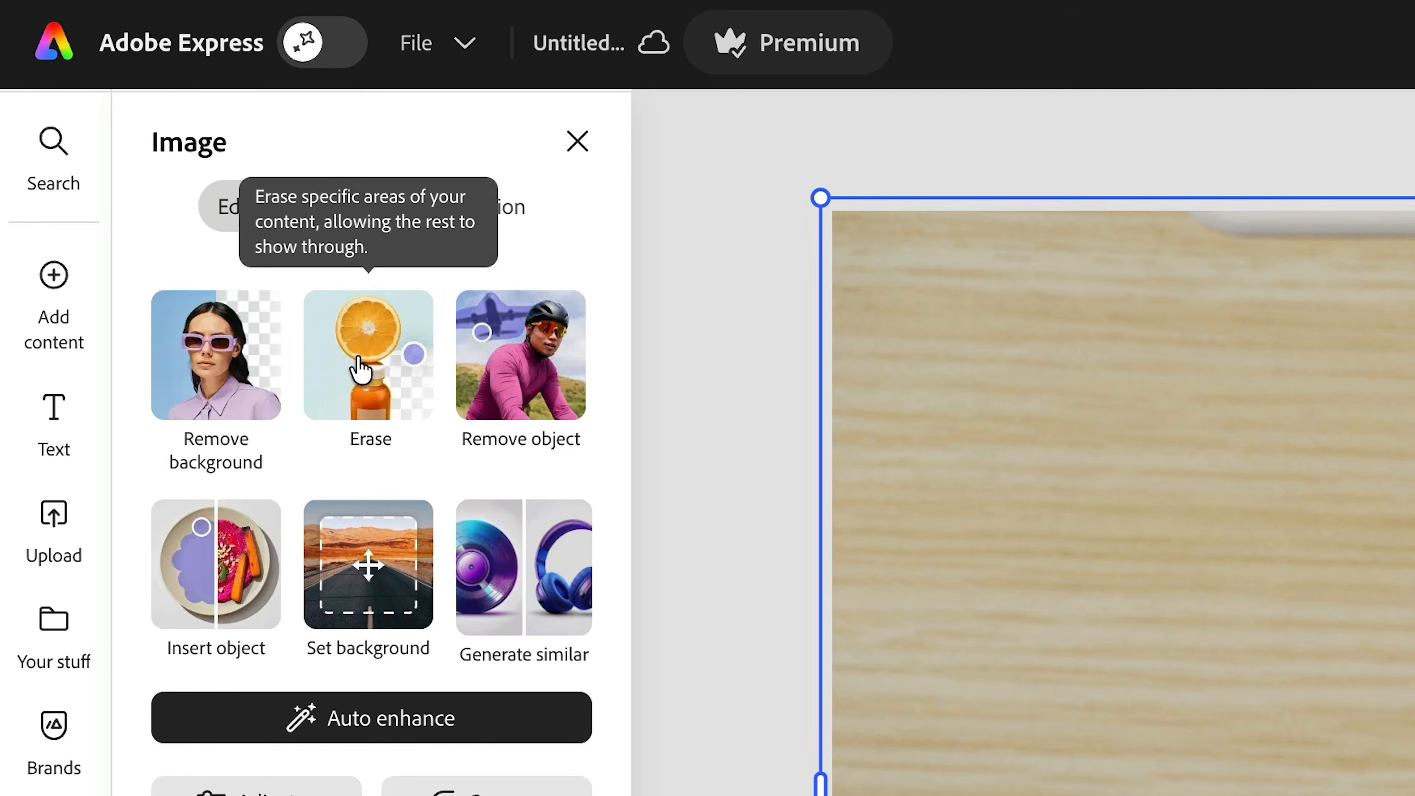
- Erase the display area of the camera in the photo using the Quick selection brush at size 9
left_click(206, 212)
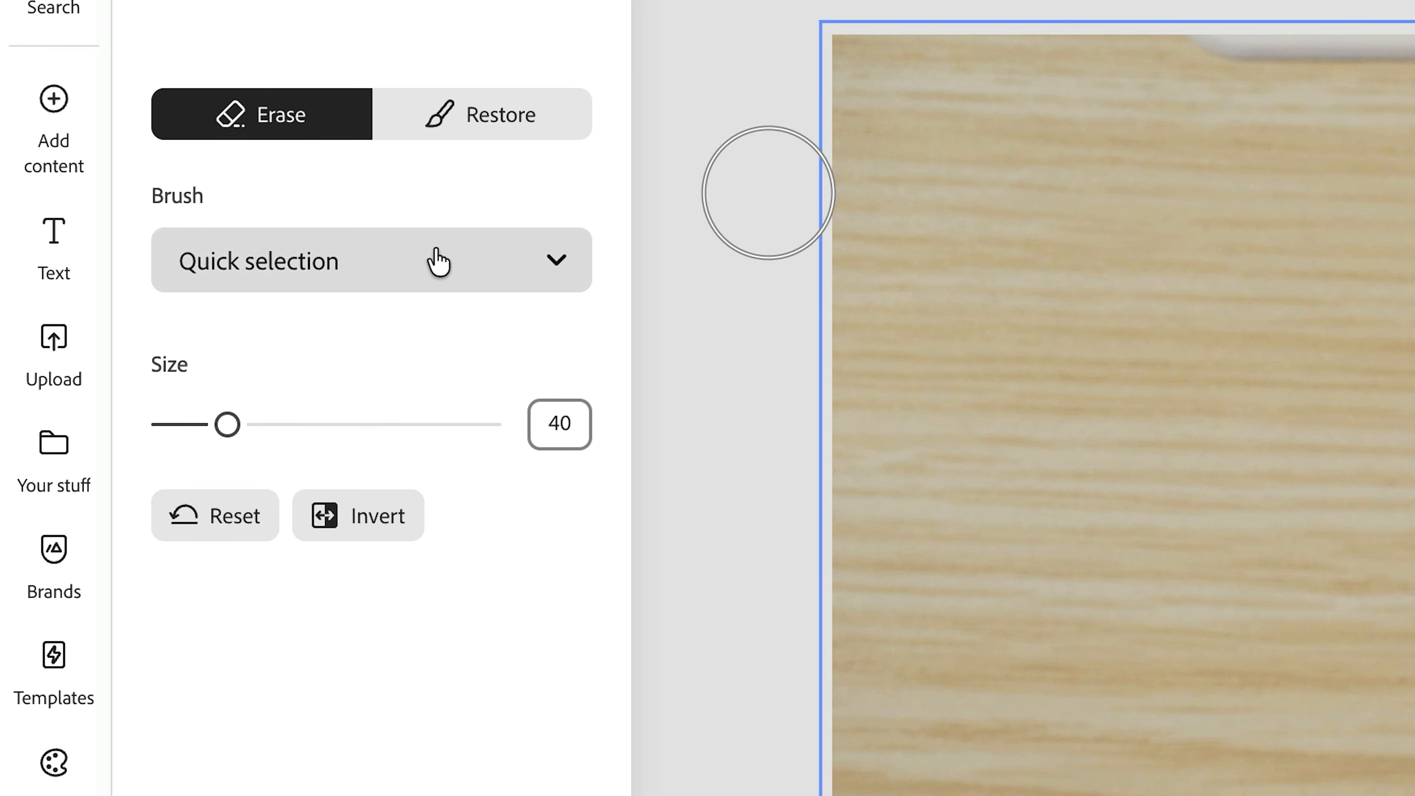
left_click(435, 436)
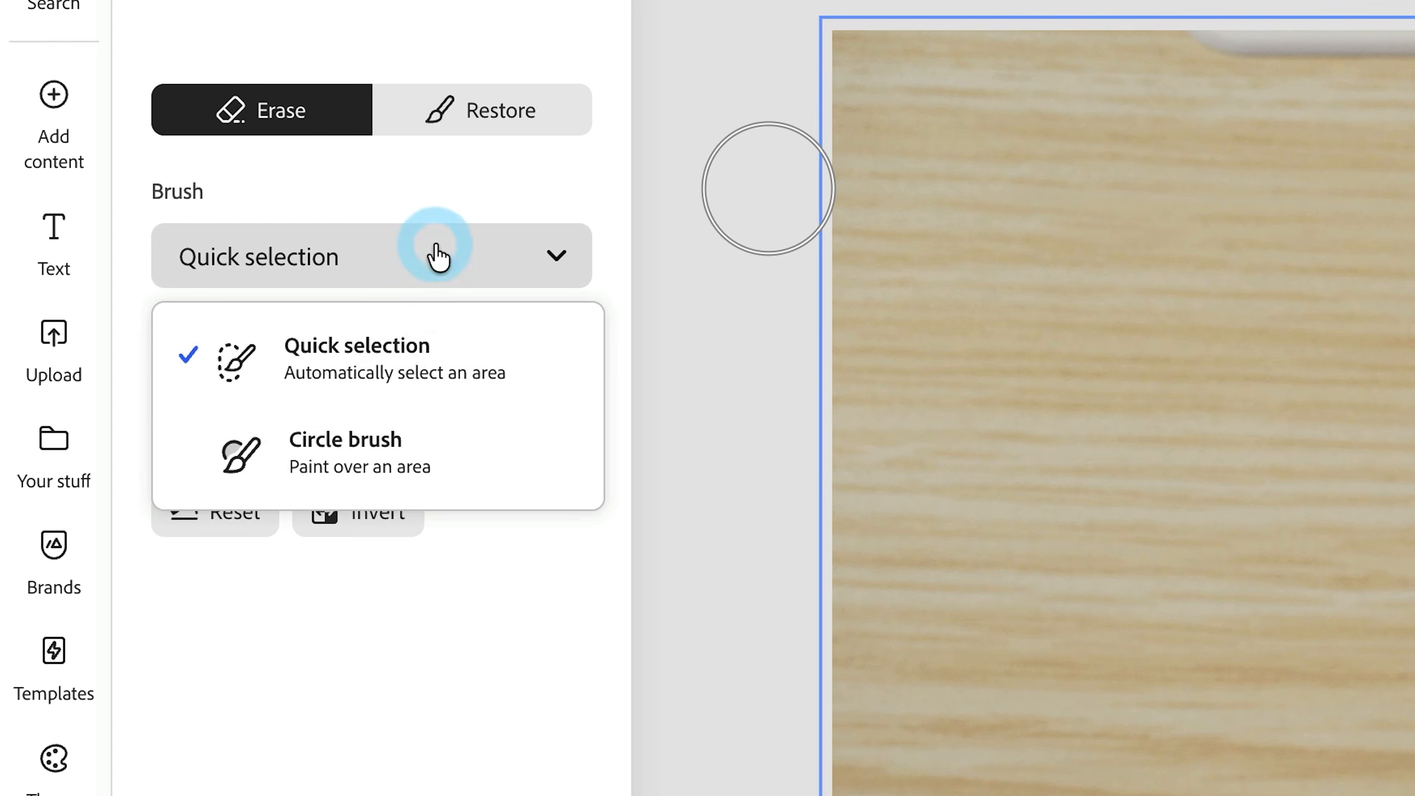
left_click(418, 398)
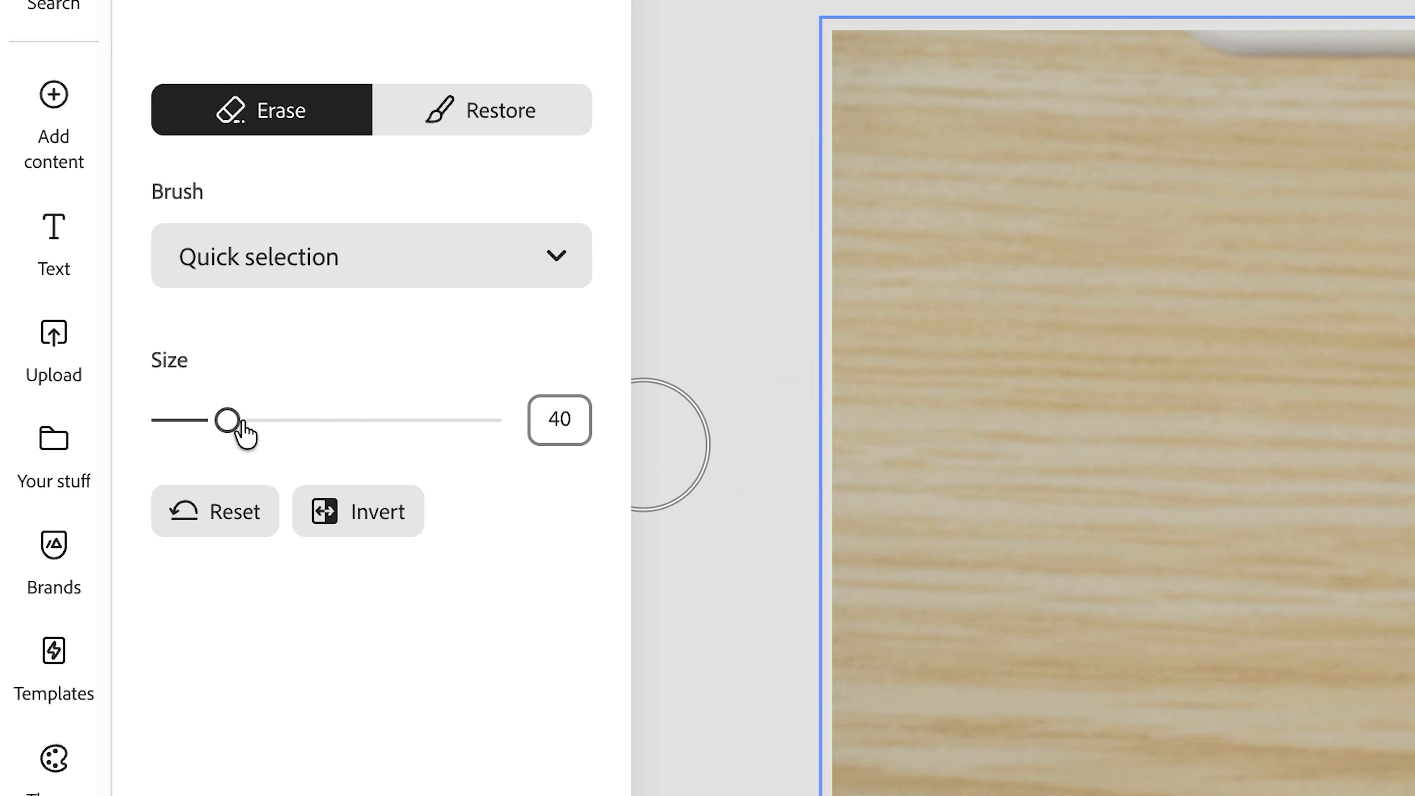
left_click_drag(186, 437, 185, 438)
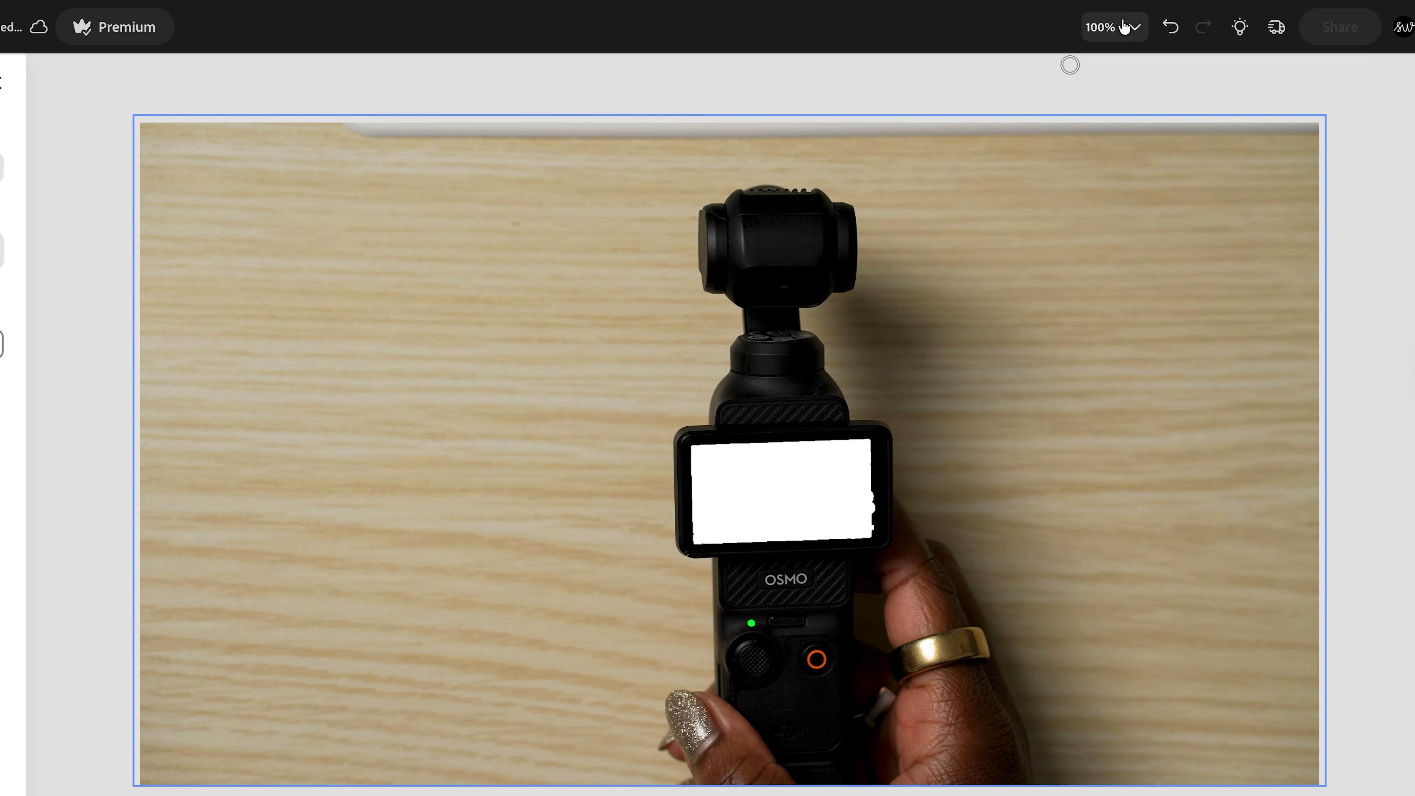
- Set up Restore for fine touch-ups around the erased display with the Circle brush at size 2 and a higher hardness
left_click(1124, 27)
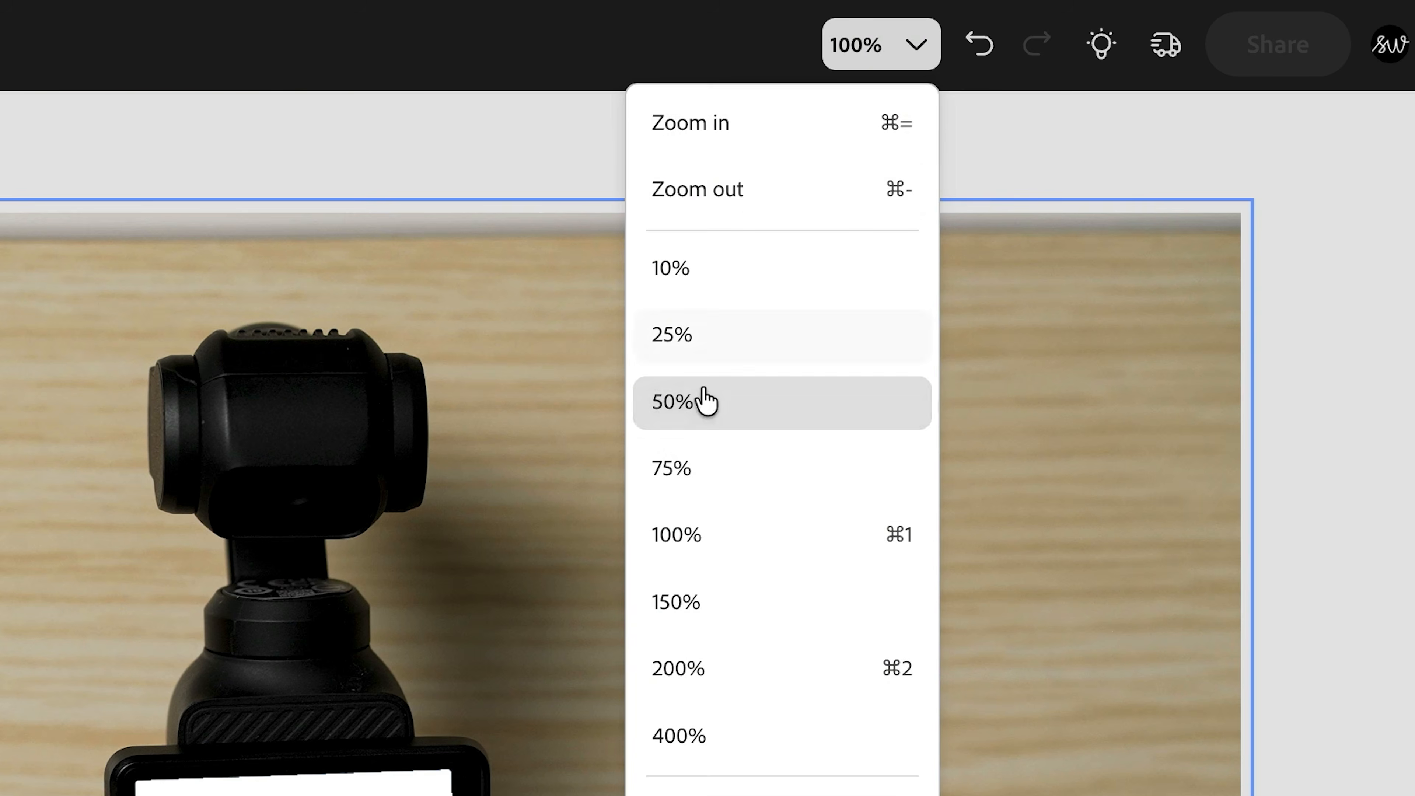
left_click(765, 142)
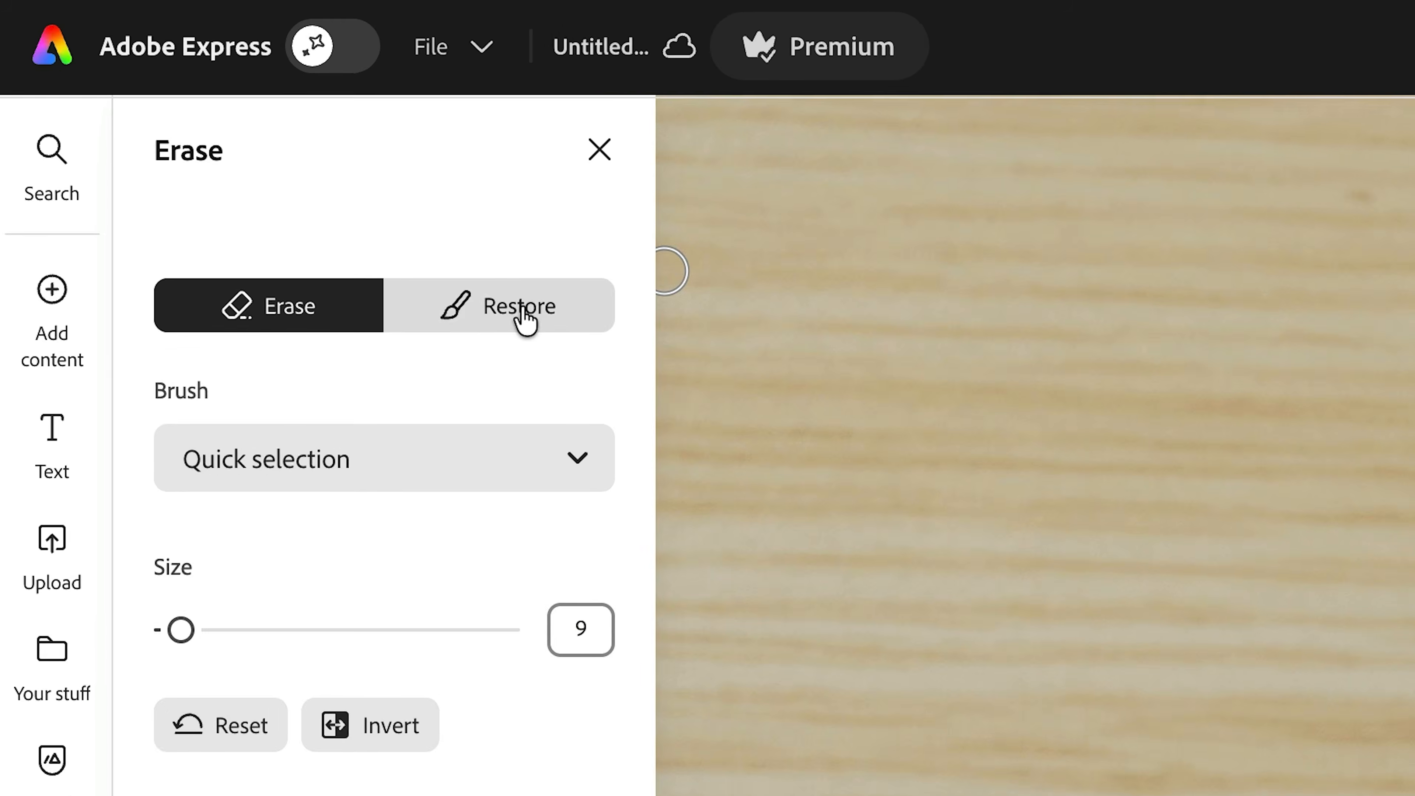
left_click(435, 251)
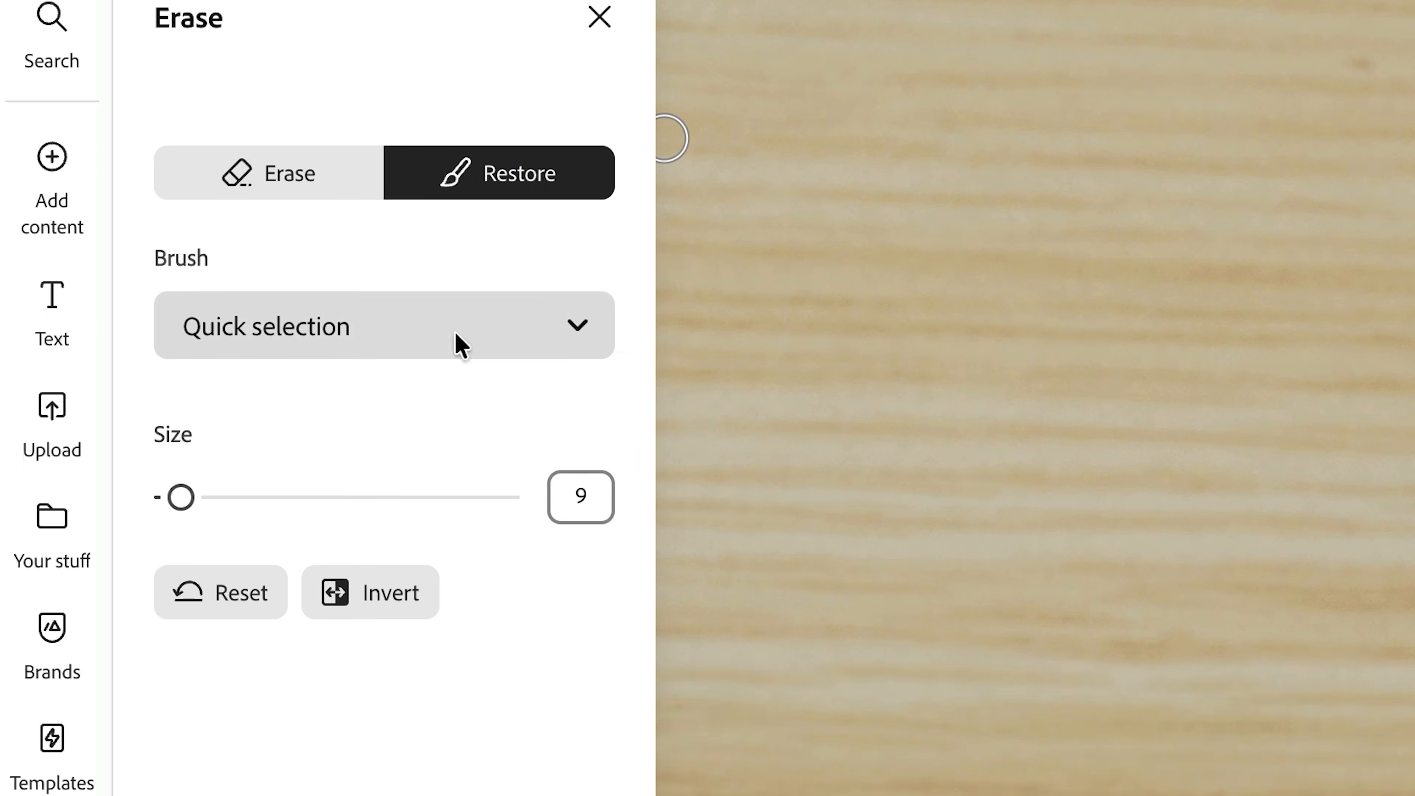
left_click(457, 475)
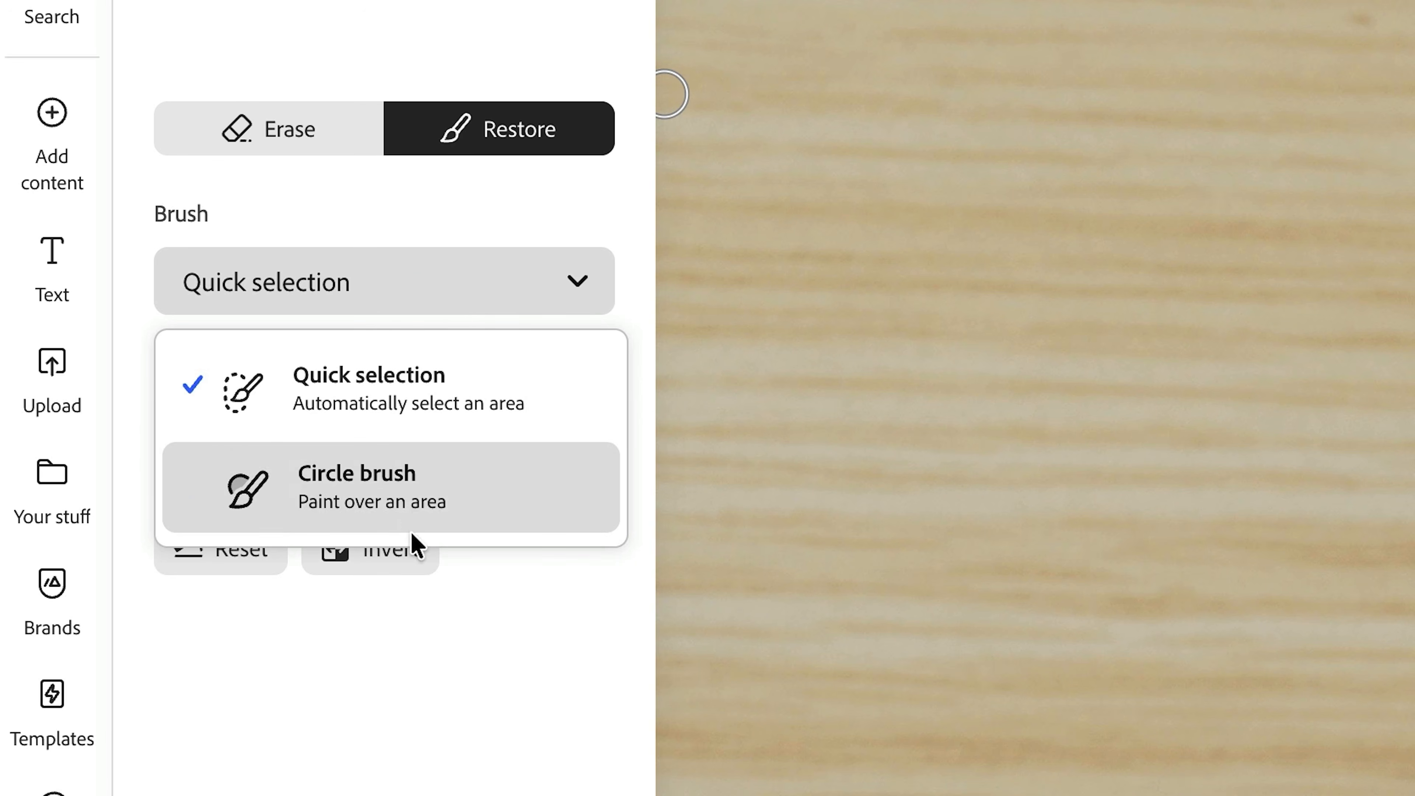
left_click(426, 504)
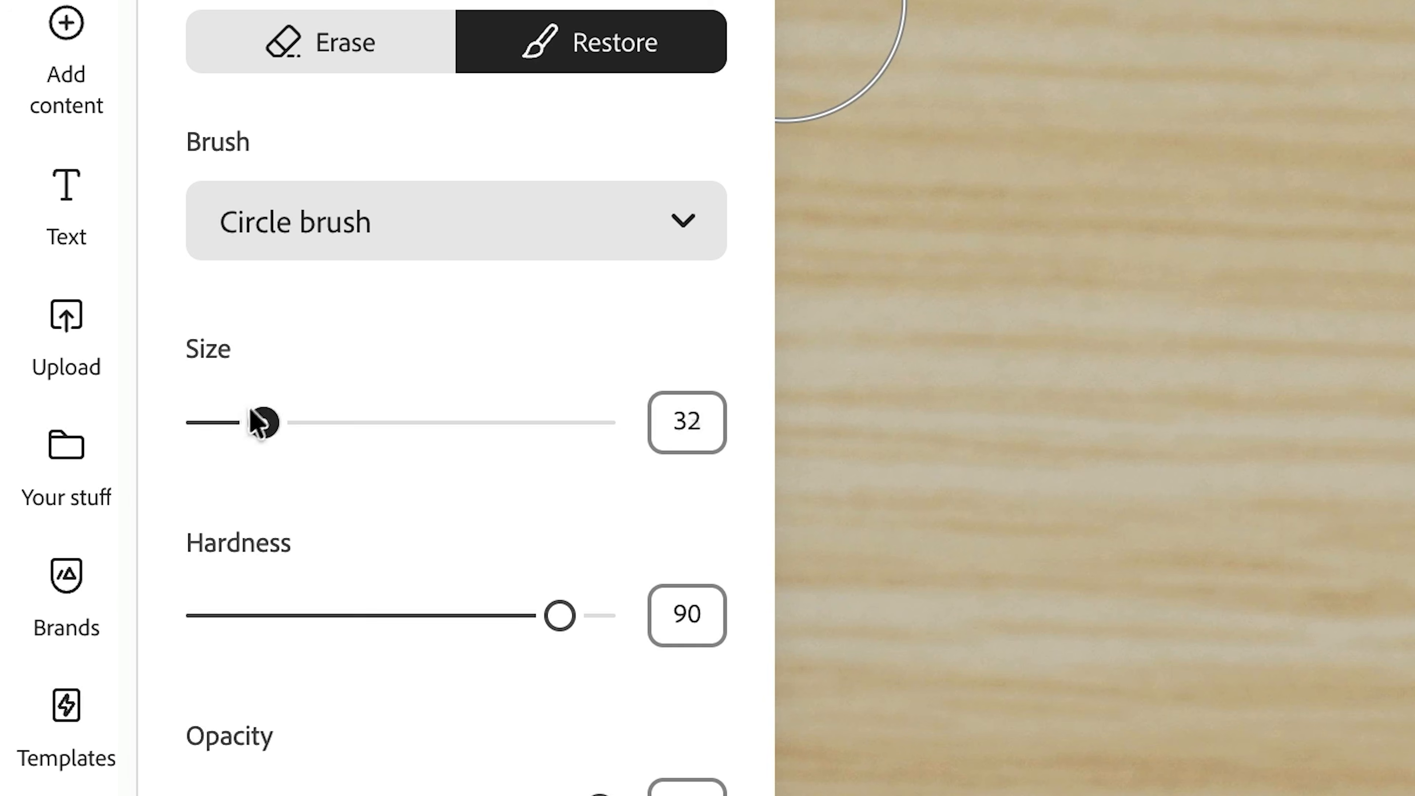
left_click_drag(209, 425, 203, 424)
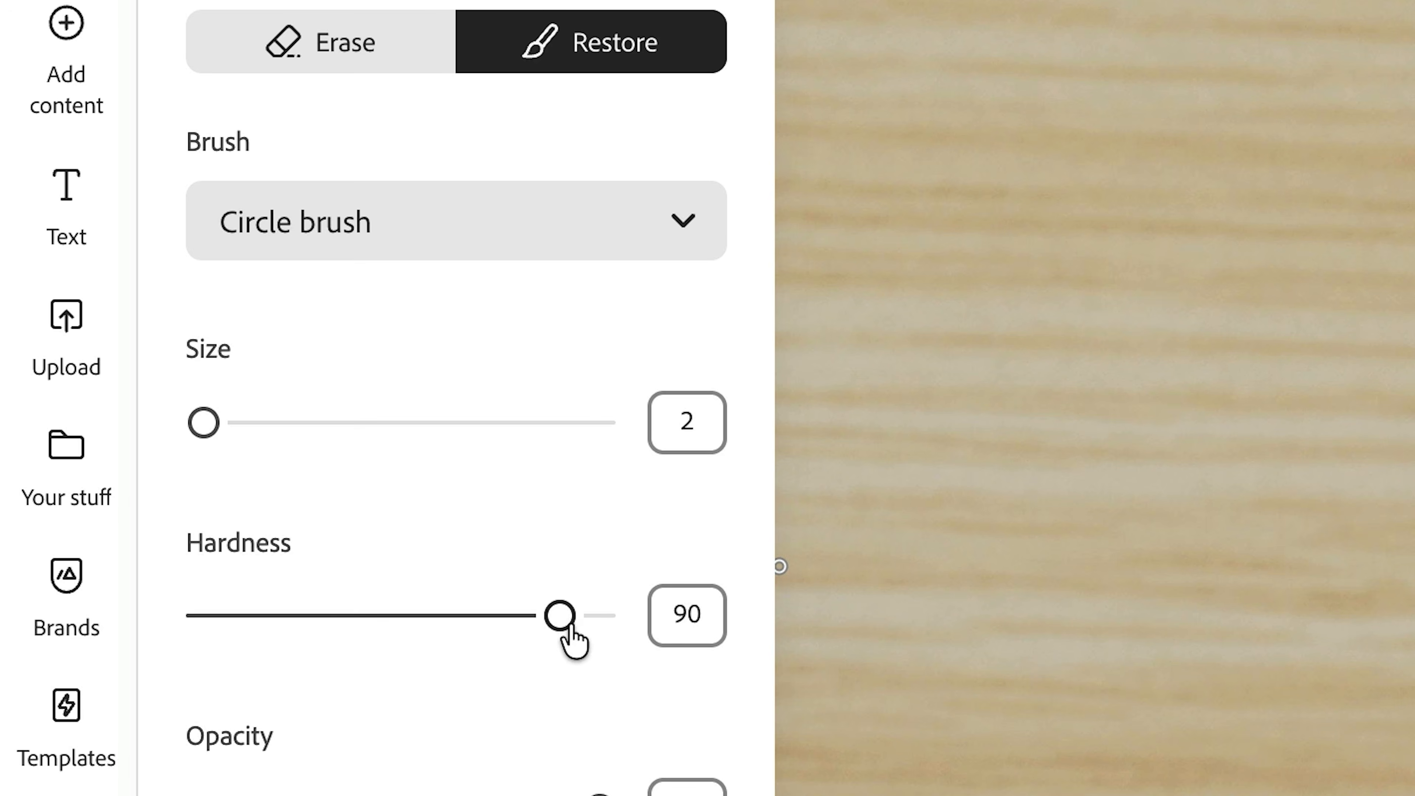
left_click_drag(680, 615, 720, 597)
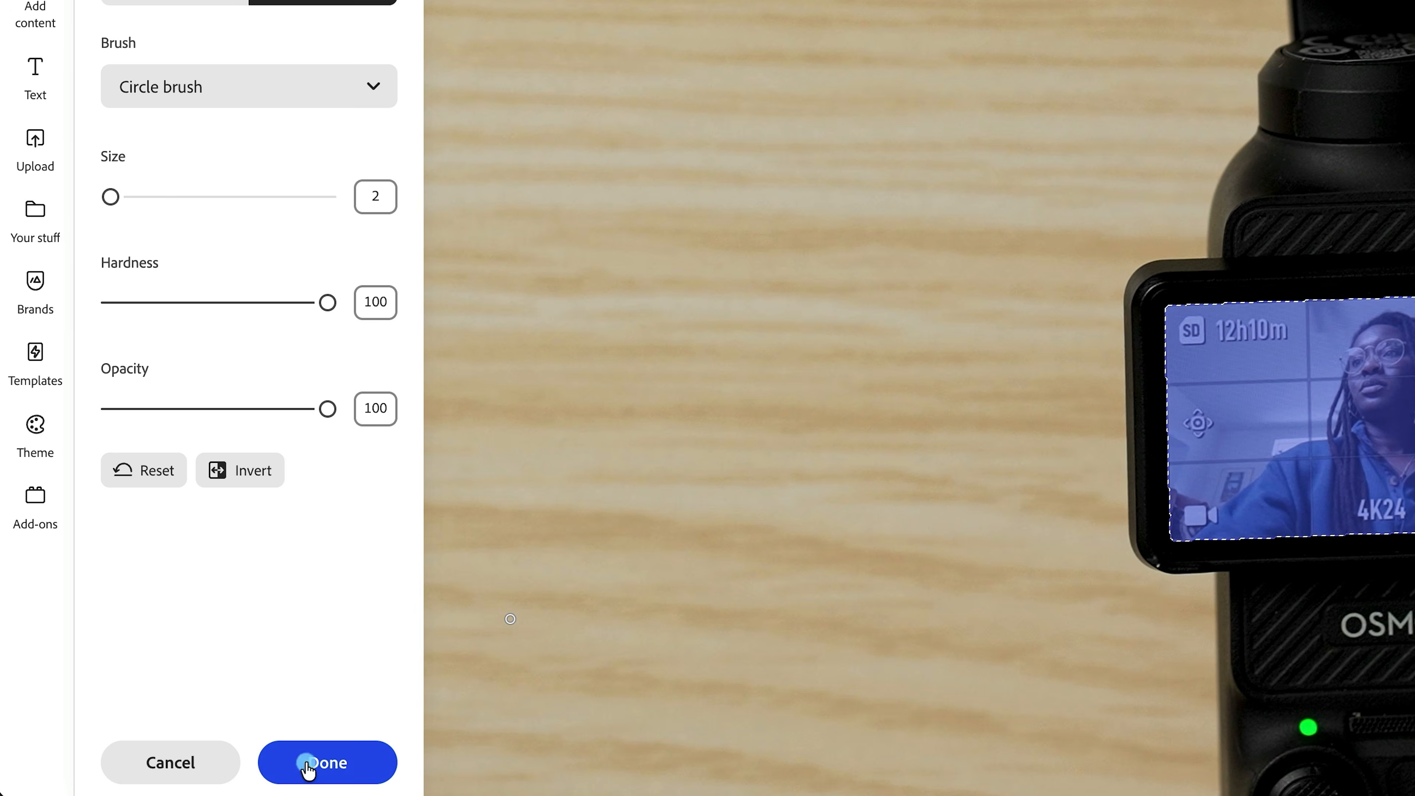
- Place the portrait photo over the camera's erased display and scale it down to just larger than the display
left_click(308, 763)
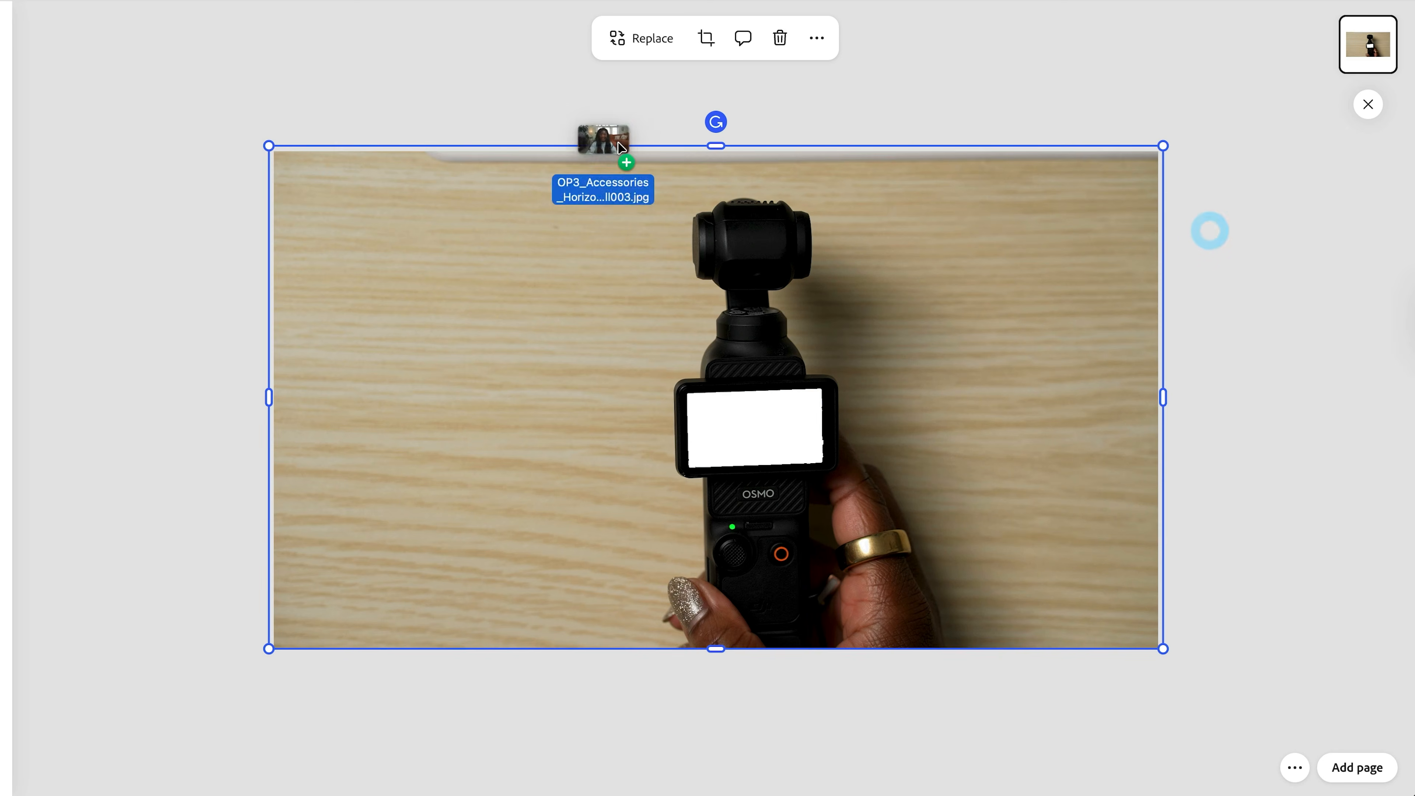
left_click_drag(622, 146, 708, 278)
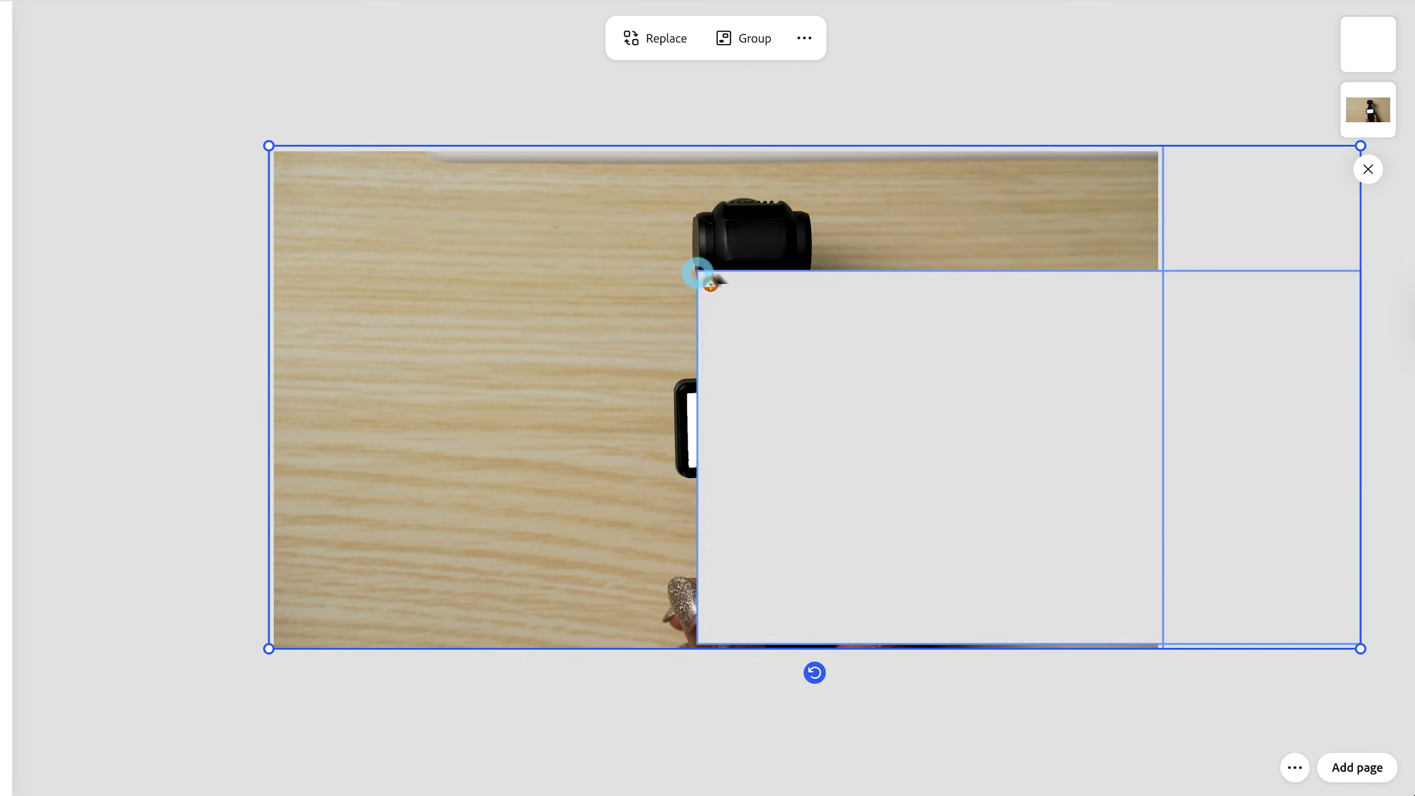
left_click_drag(801, 381, 799, 392)
left_click_drag(1121, 263, 860, 441)
left_click_drag(670, 519, 773, 422)
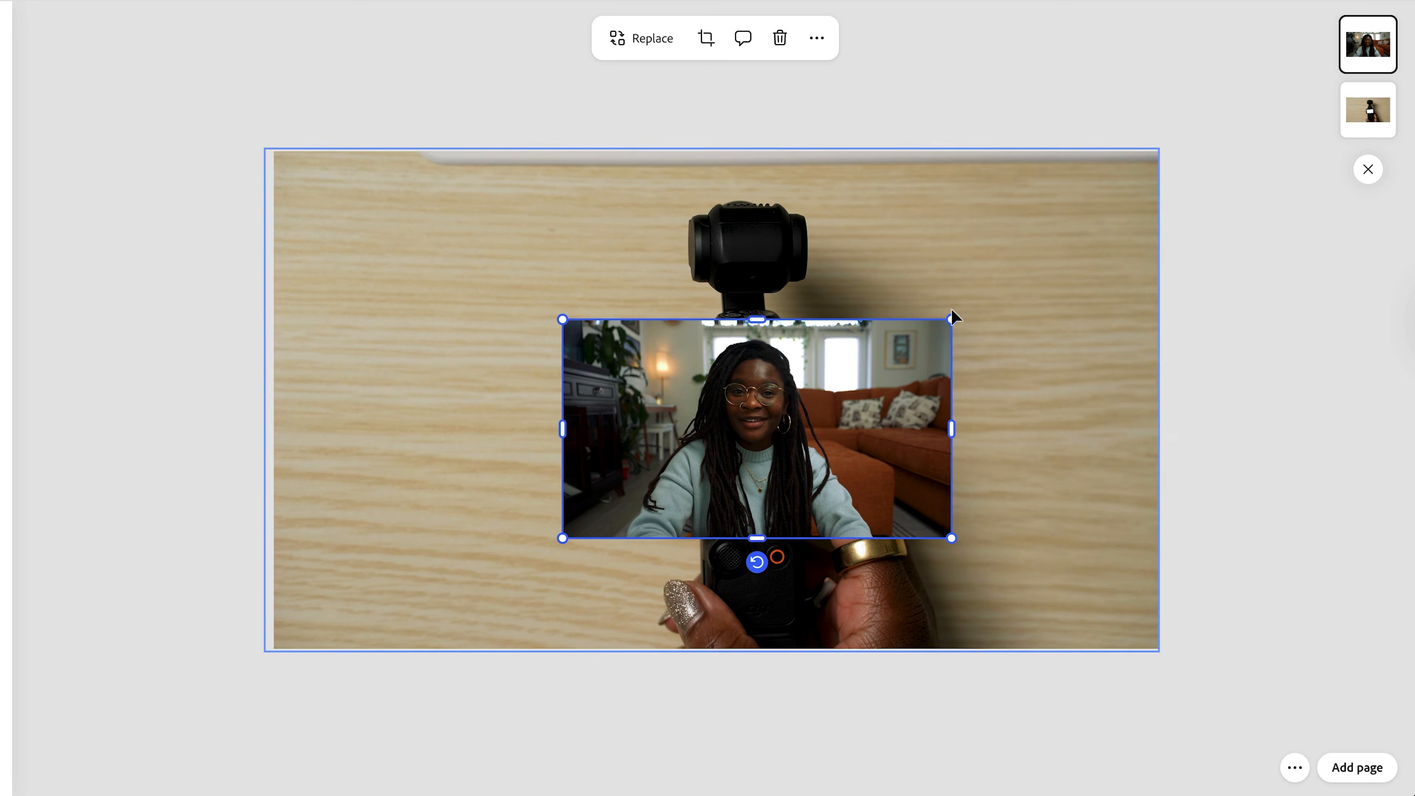
left_click_drag(951, 321, 874, 361)
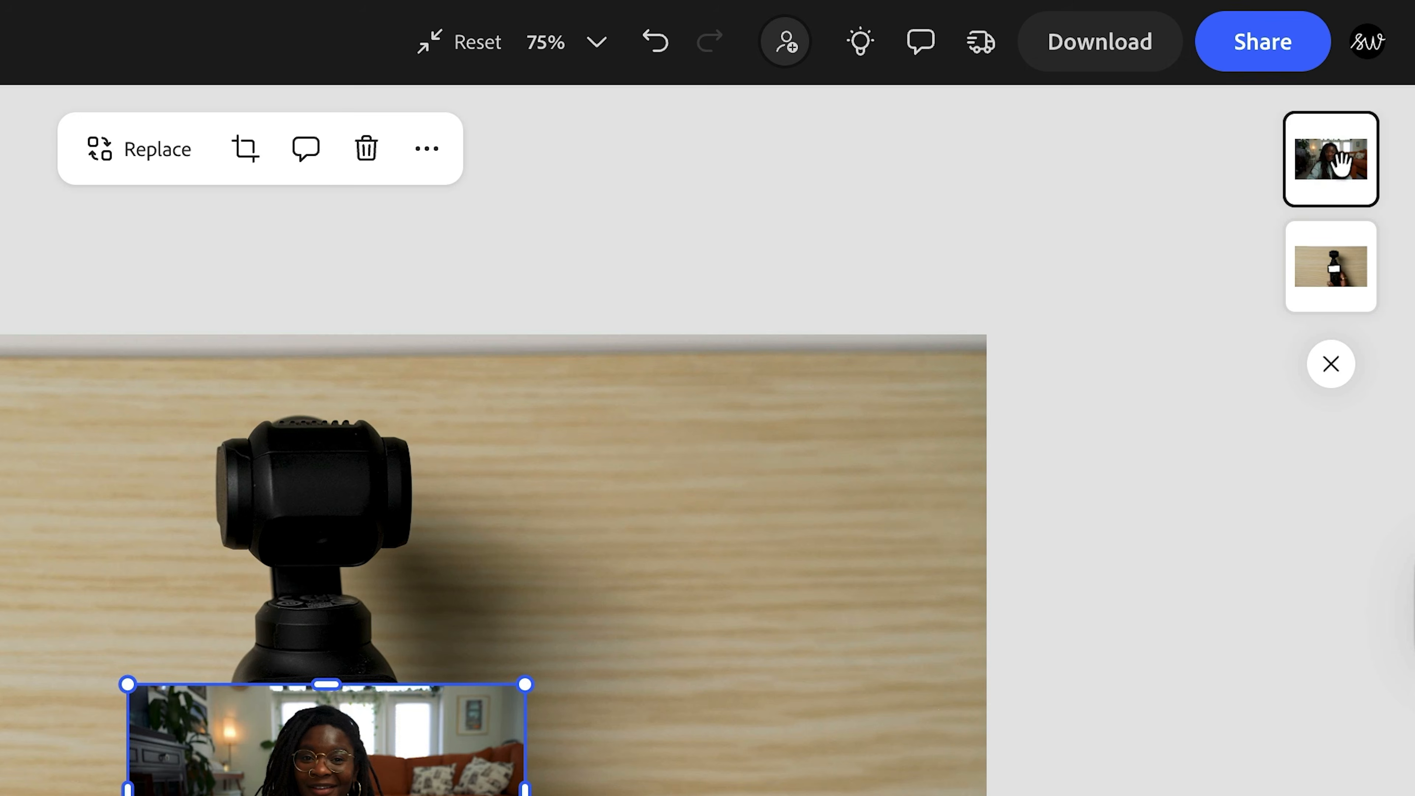
- Move the portrait layer beneath the camera photo and resize it to fit the display cut-out
left_click_drag(1336, 149, 1342, 268)
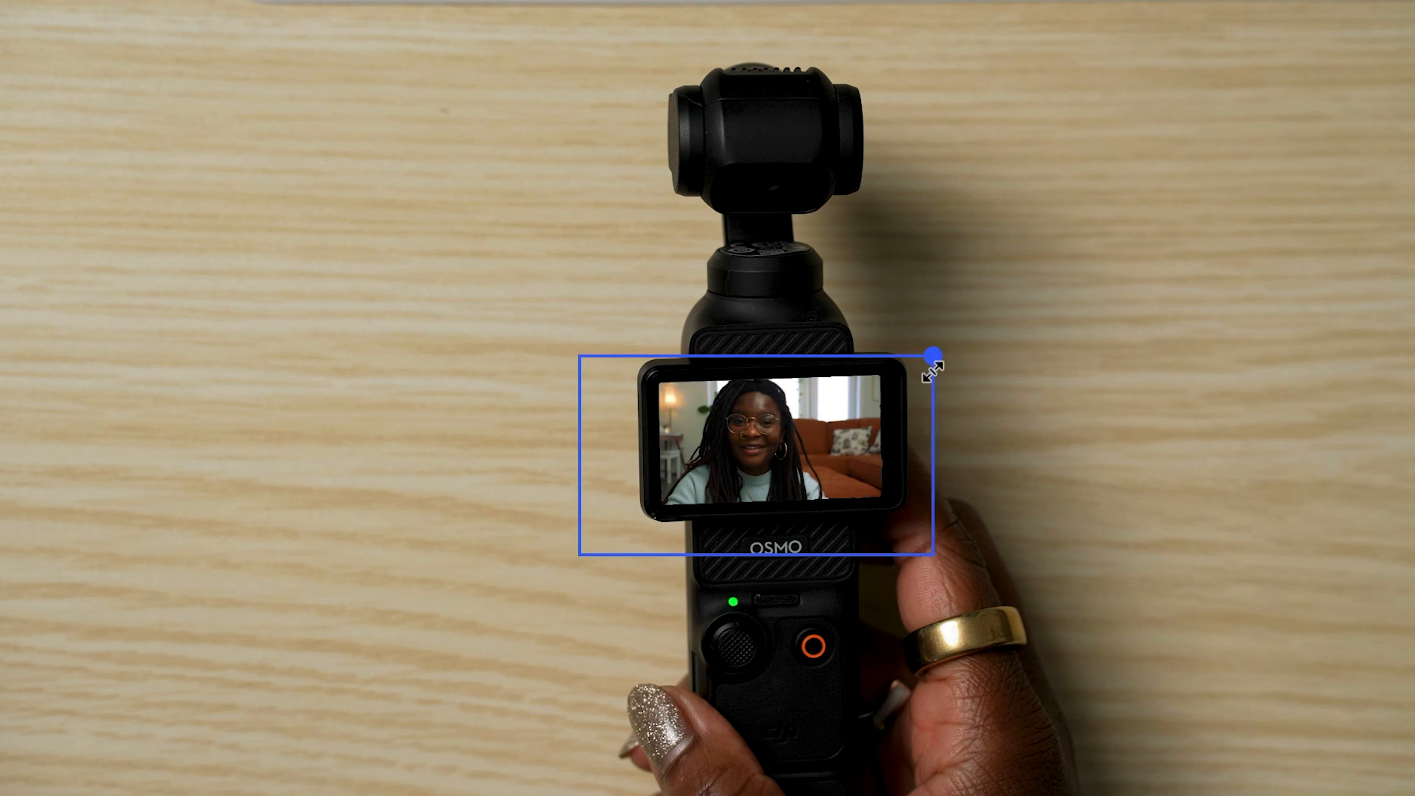
left_click_drag(933, 371, 926, 377)
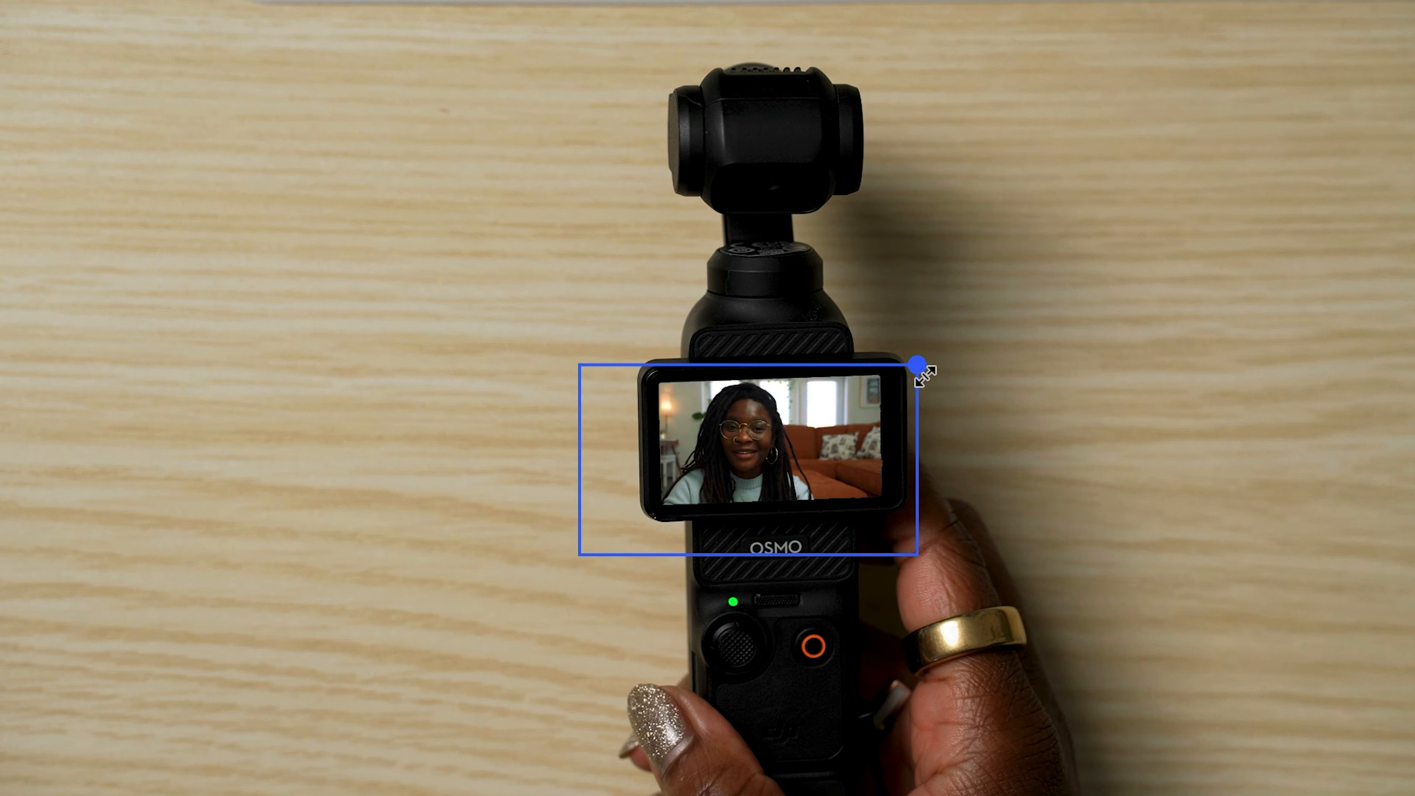
- Scale down and center the portrait layer within the camera's display cut-out, and auto enhance it
left_click_drag(712, 440, 750, 442)
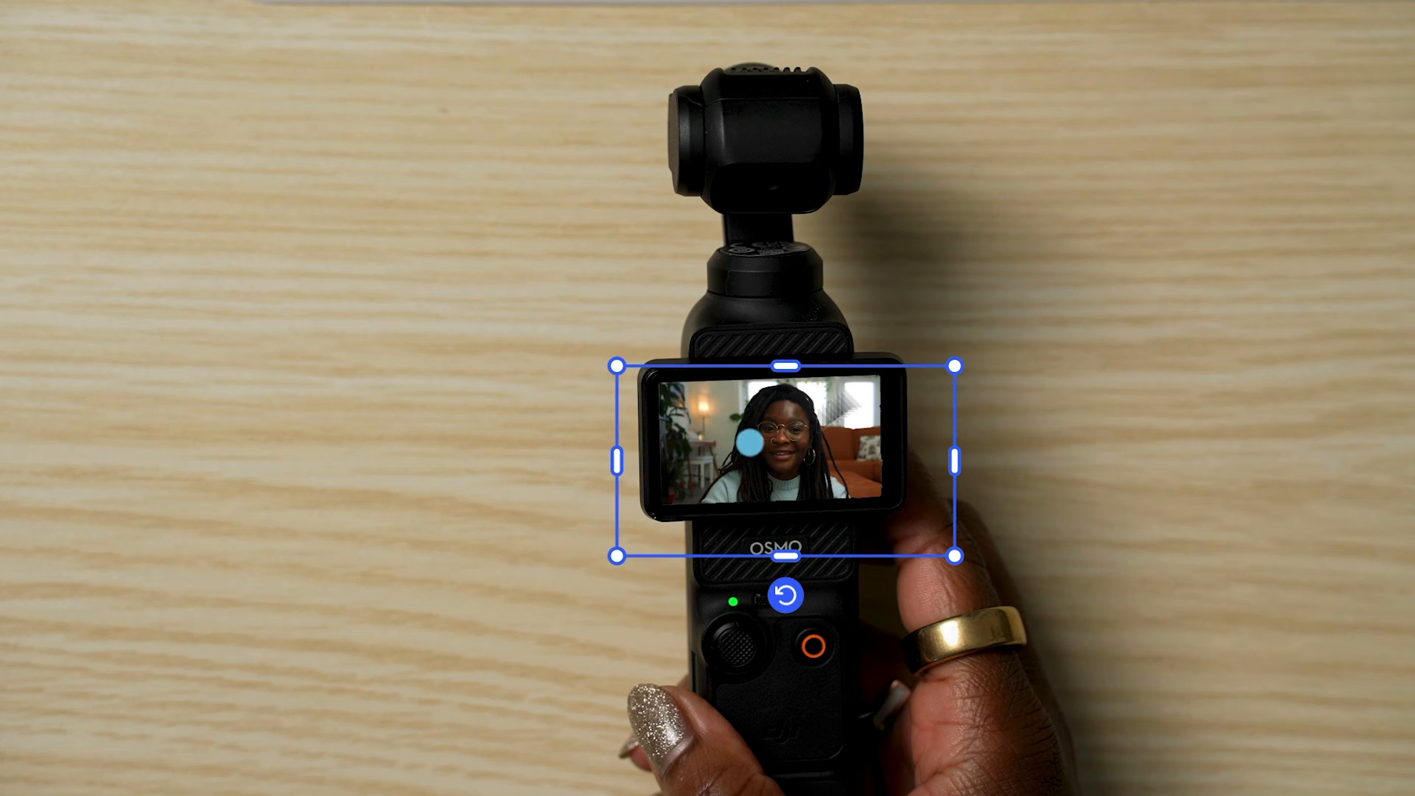
left_click_drag(965, 556, 917, 536)
left_click_drag(853, 436, 861, 449)
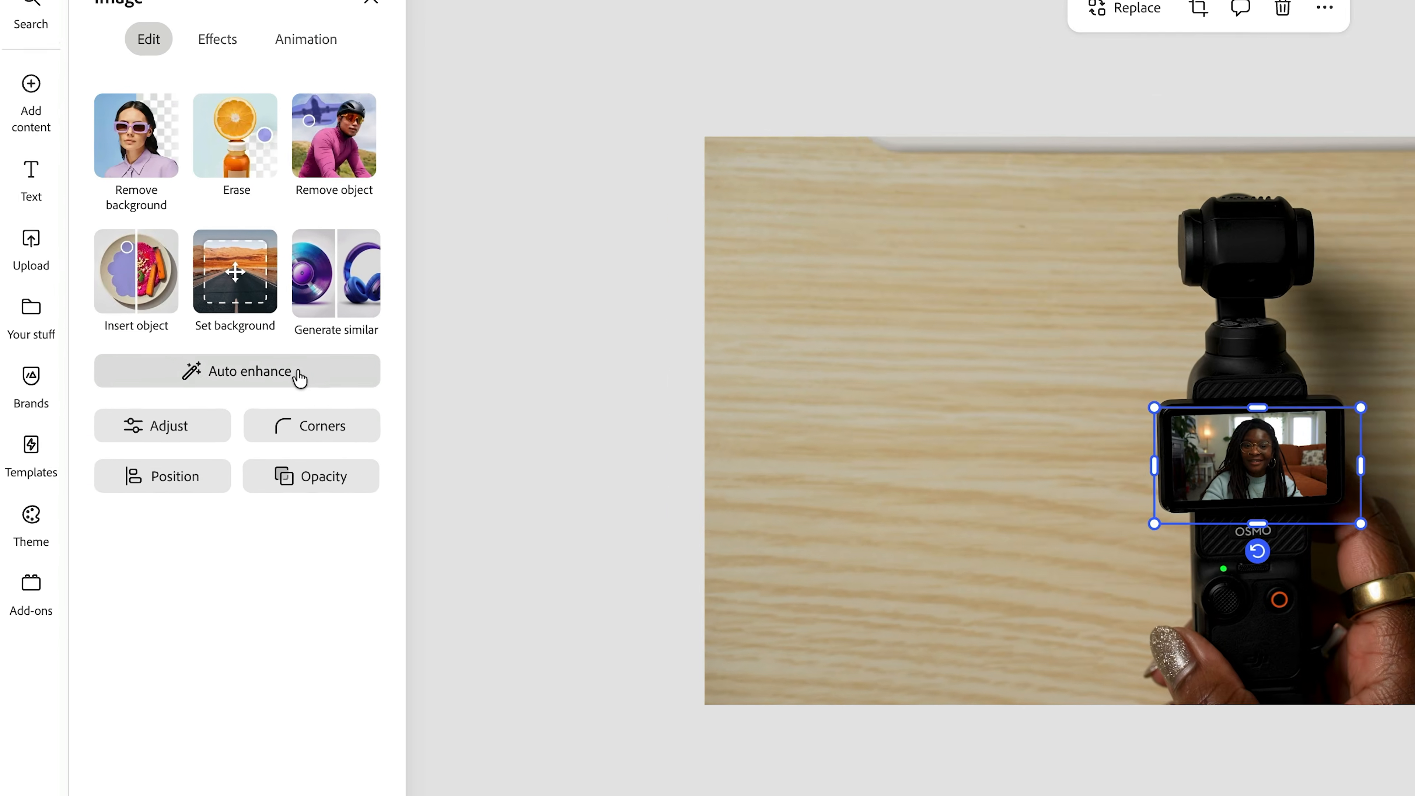
left_click(263, 403)
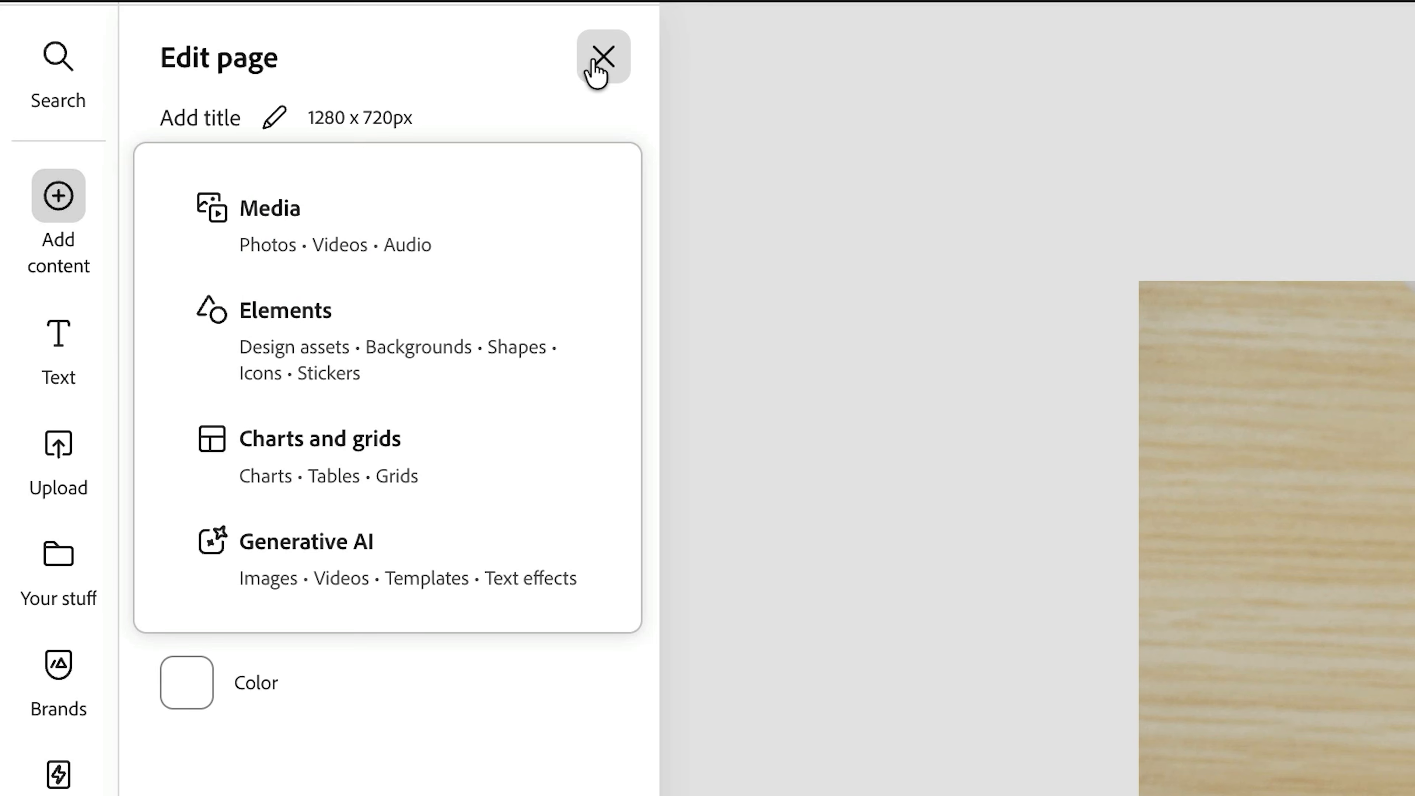
left_click(595, 62)
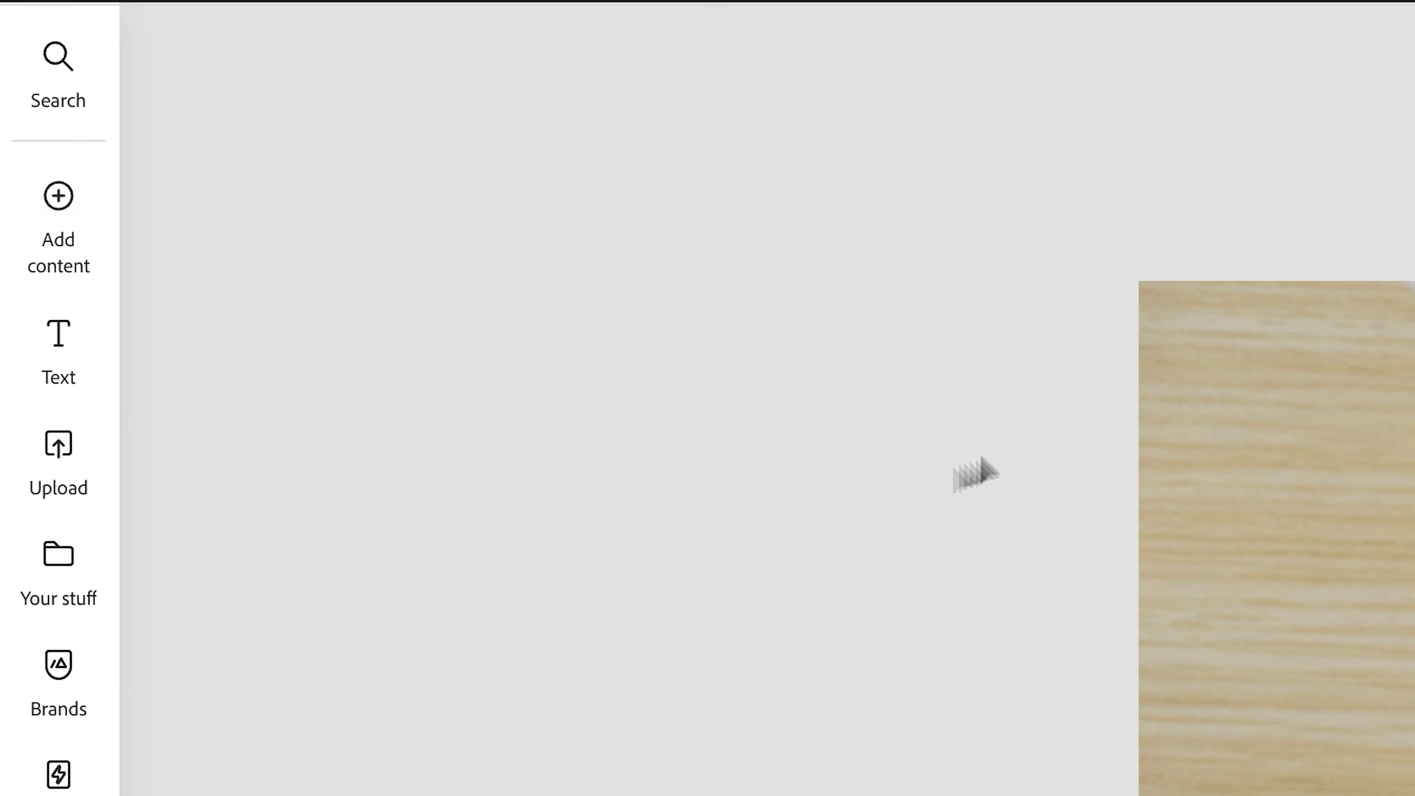
- Add the title text "MY FAVORITE SETTINGS" and apply the Dynamic text layout
left_click(78, 372)
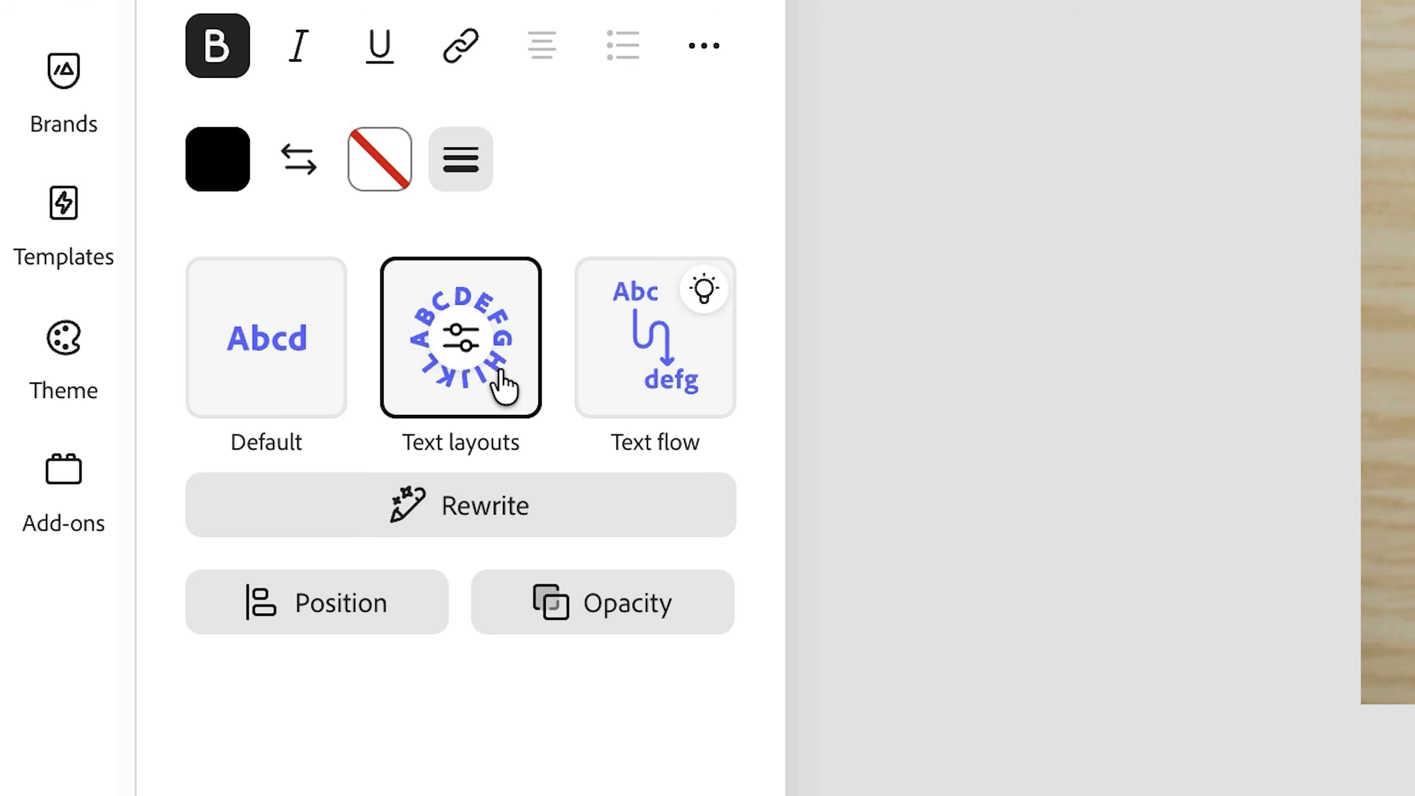
left_click(502, 374)
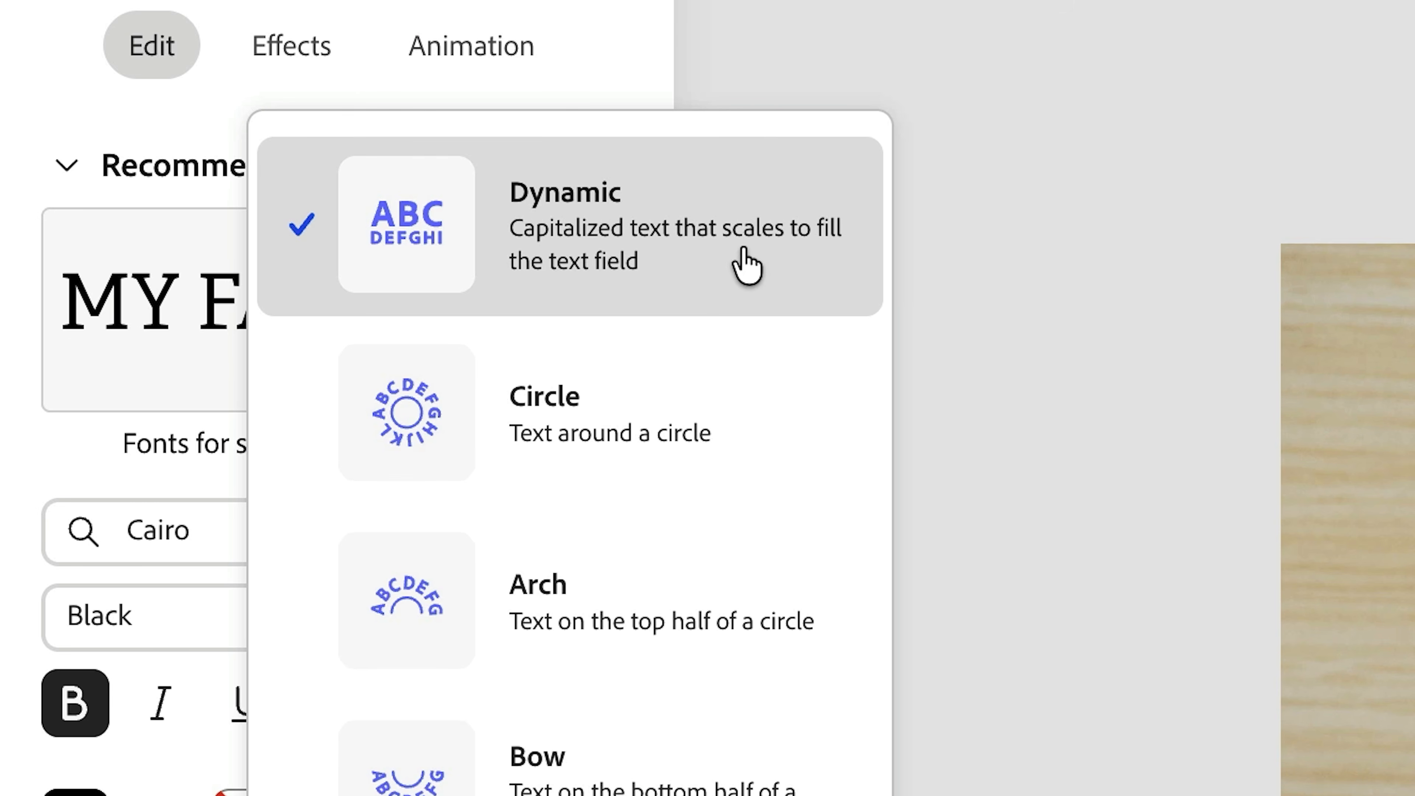
left_click(743, 250)
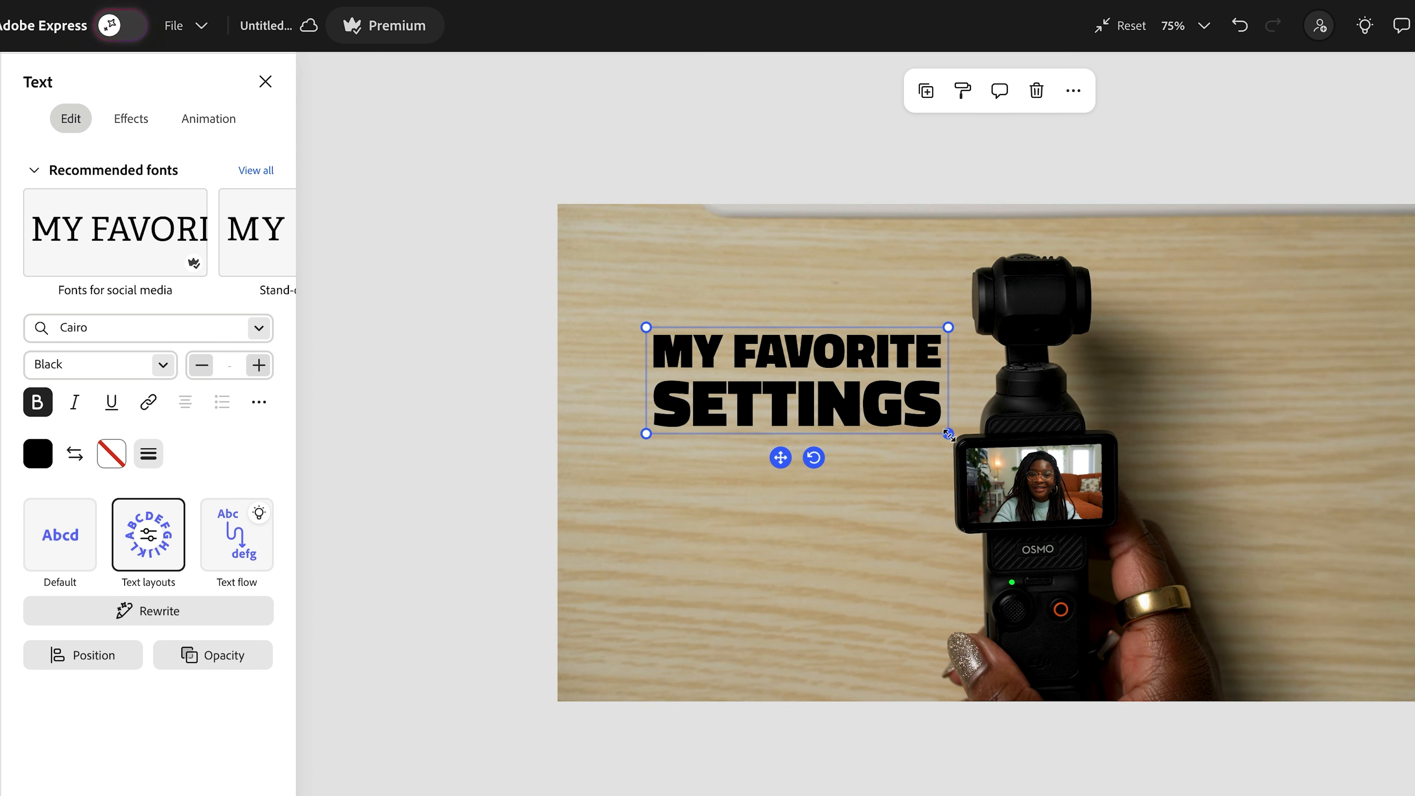
- Resize and move the title so it sits as two lines on the wooden background beside the camera
left_click_drag(948, 434, 826, 603)
left_click_drag(826, 519, 891, 525)
left_click_drag(1229, 327, 884, 565)
left_click_drag(885, 656, 917, 558)
left_click_drag(992, 511, 928, 440)
left_click_drag(646, 427, 578, 494)
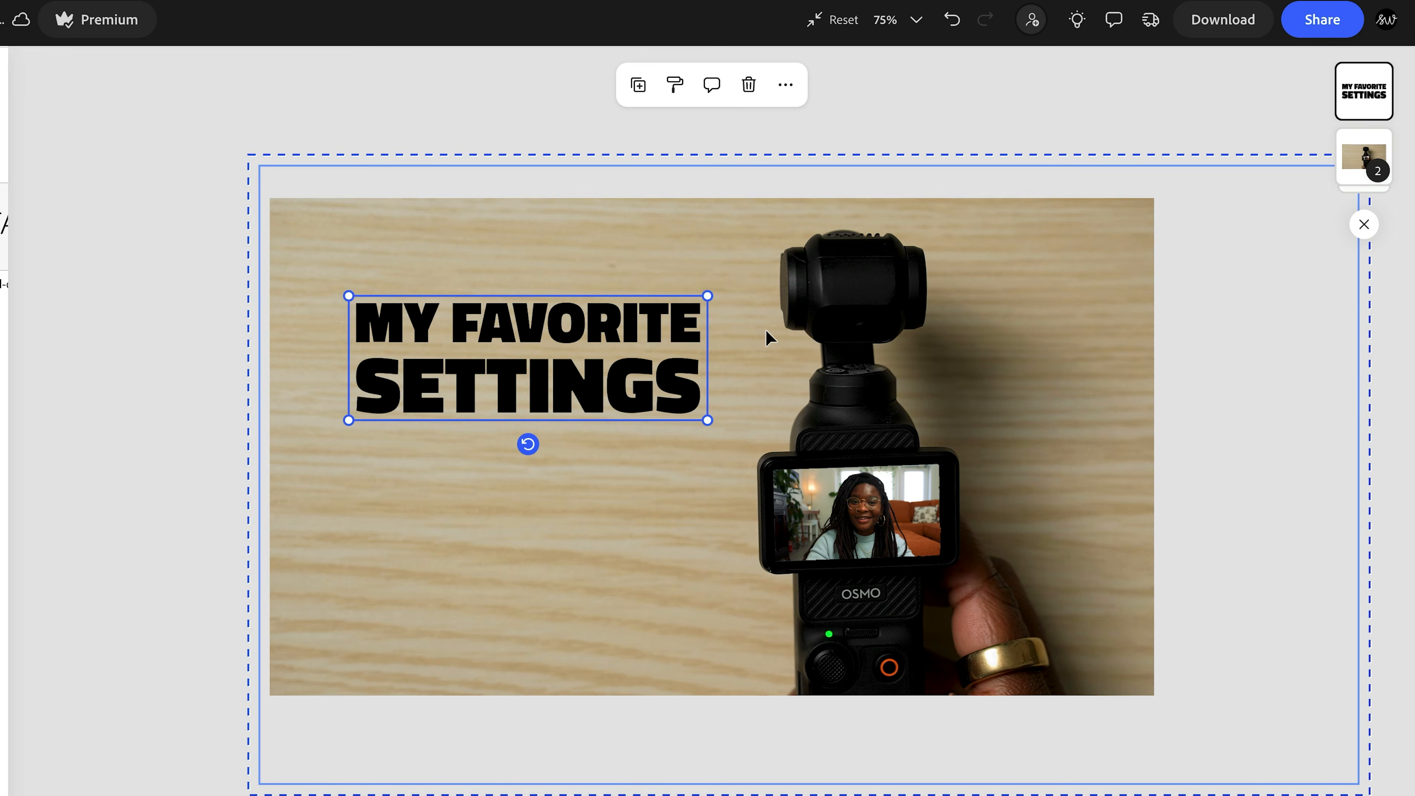
- Examine the whole thumbnail at a much smaller size to judge how readable the title is
scroll(768, 335, "down", 3)
scroll(771, 338, "down", 2)
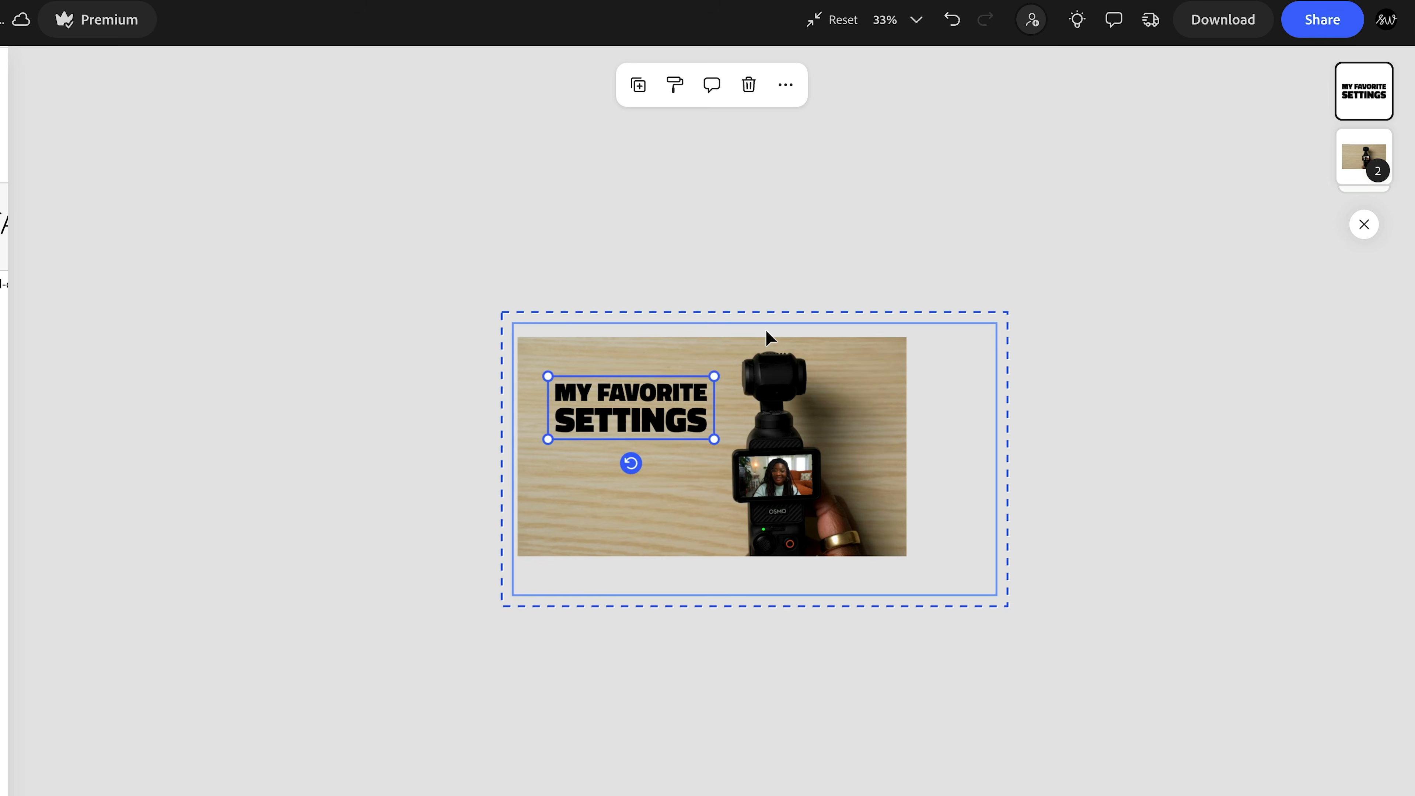
scroll(768, 337, "down", 3)
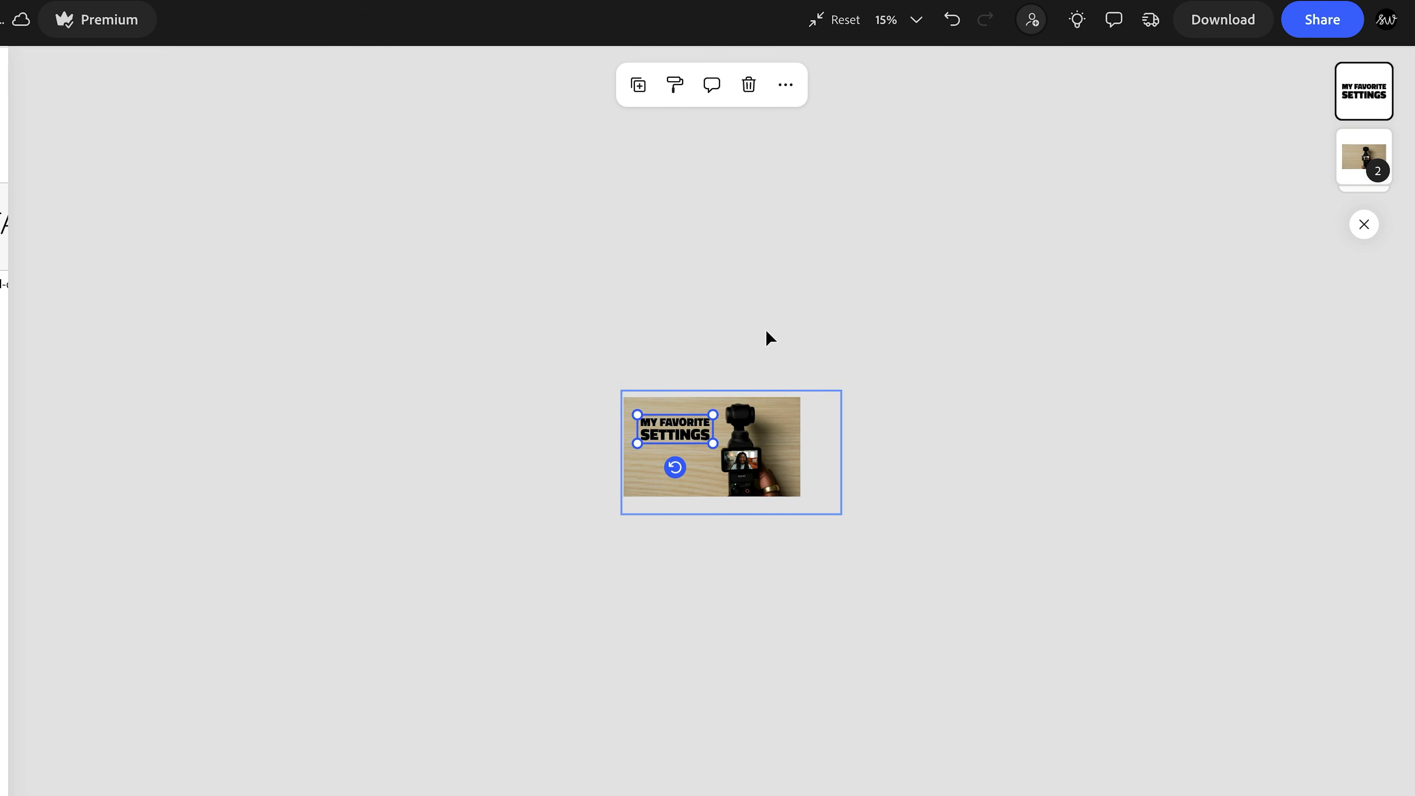
scroll(768, 337, "down", 1)
left_click(885, 449)
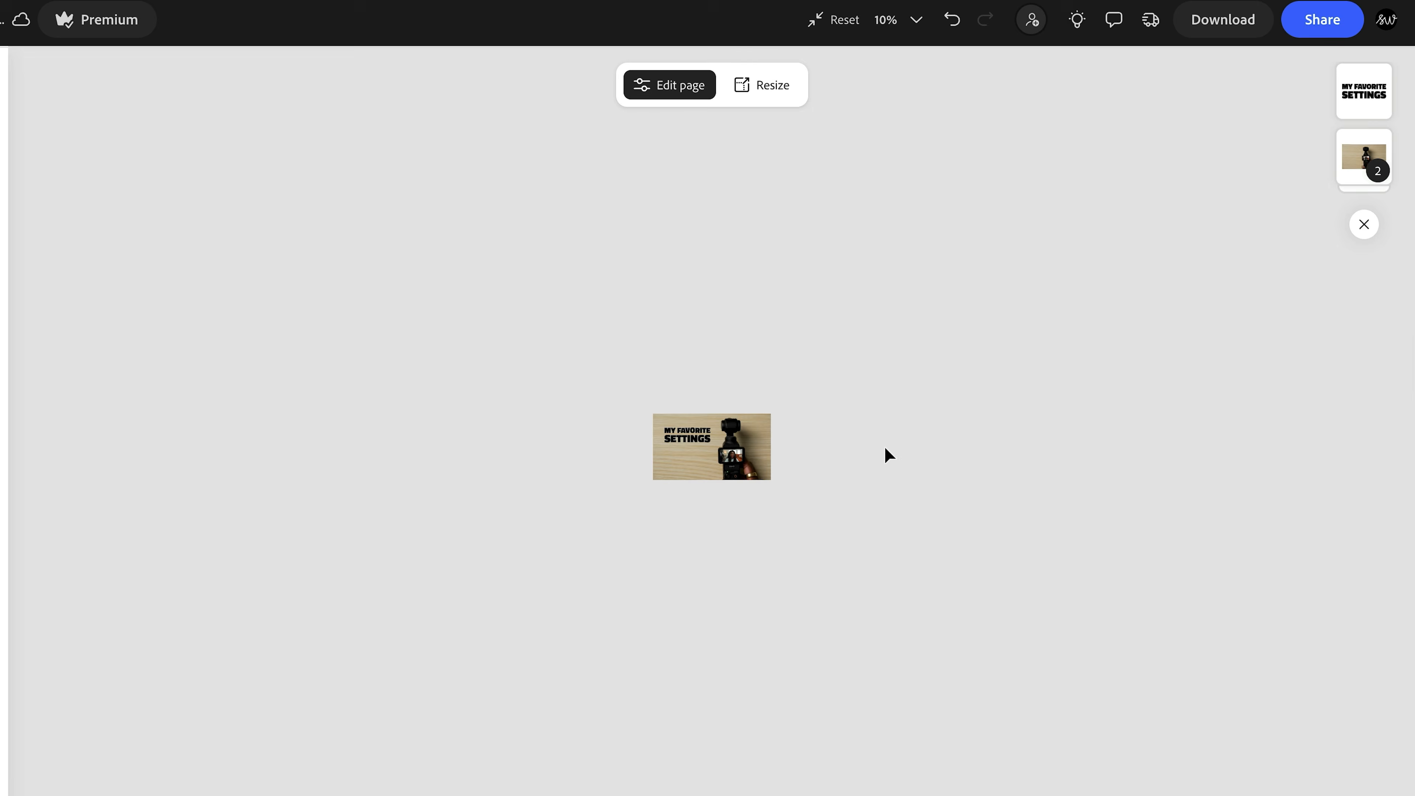
key("ctrl+equal")
key("ctrl+equal")
key("ctrl+equal")
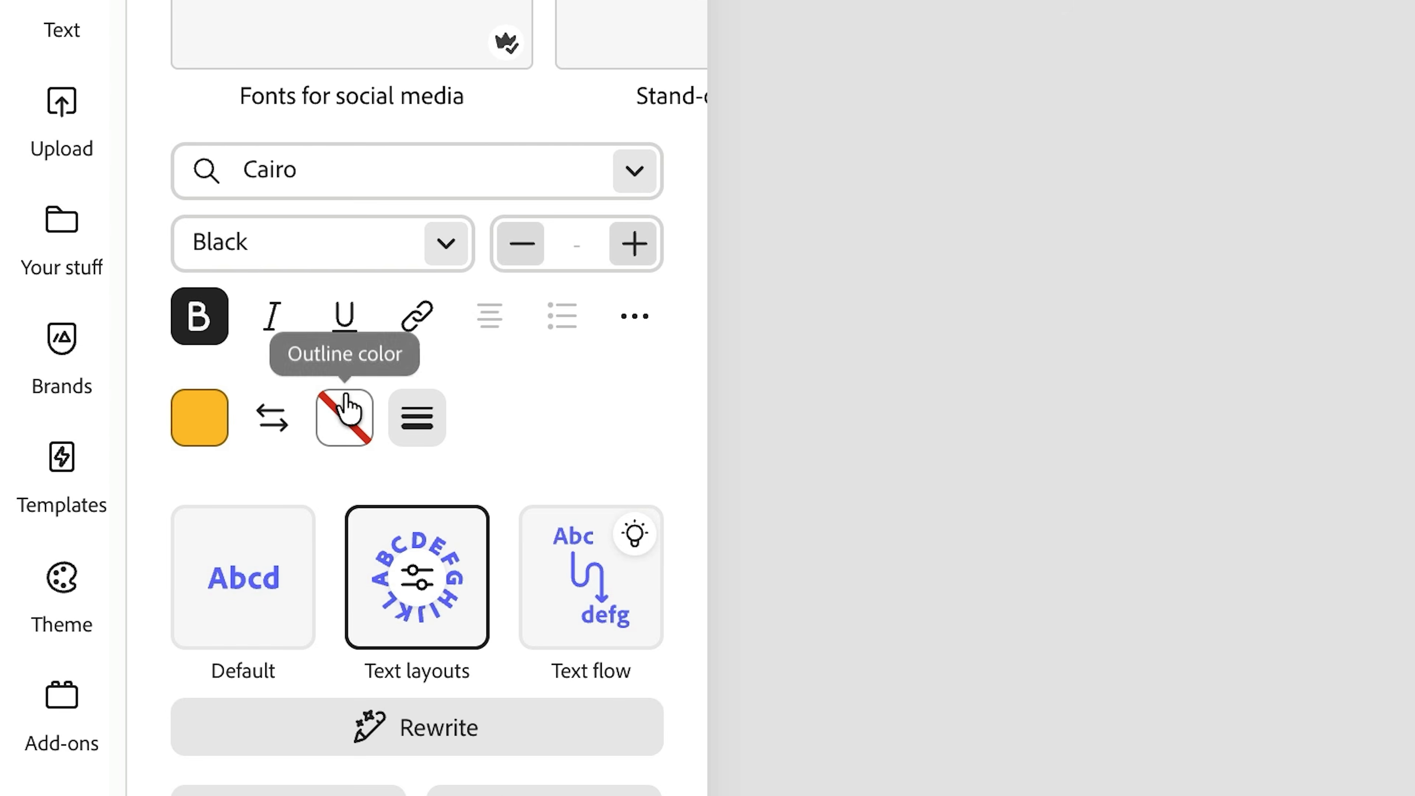
- Give the title text a dark teal outline from the additional colors and deselect it
left_click(344, 412)
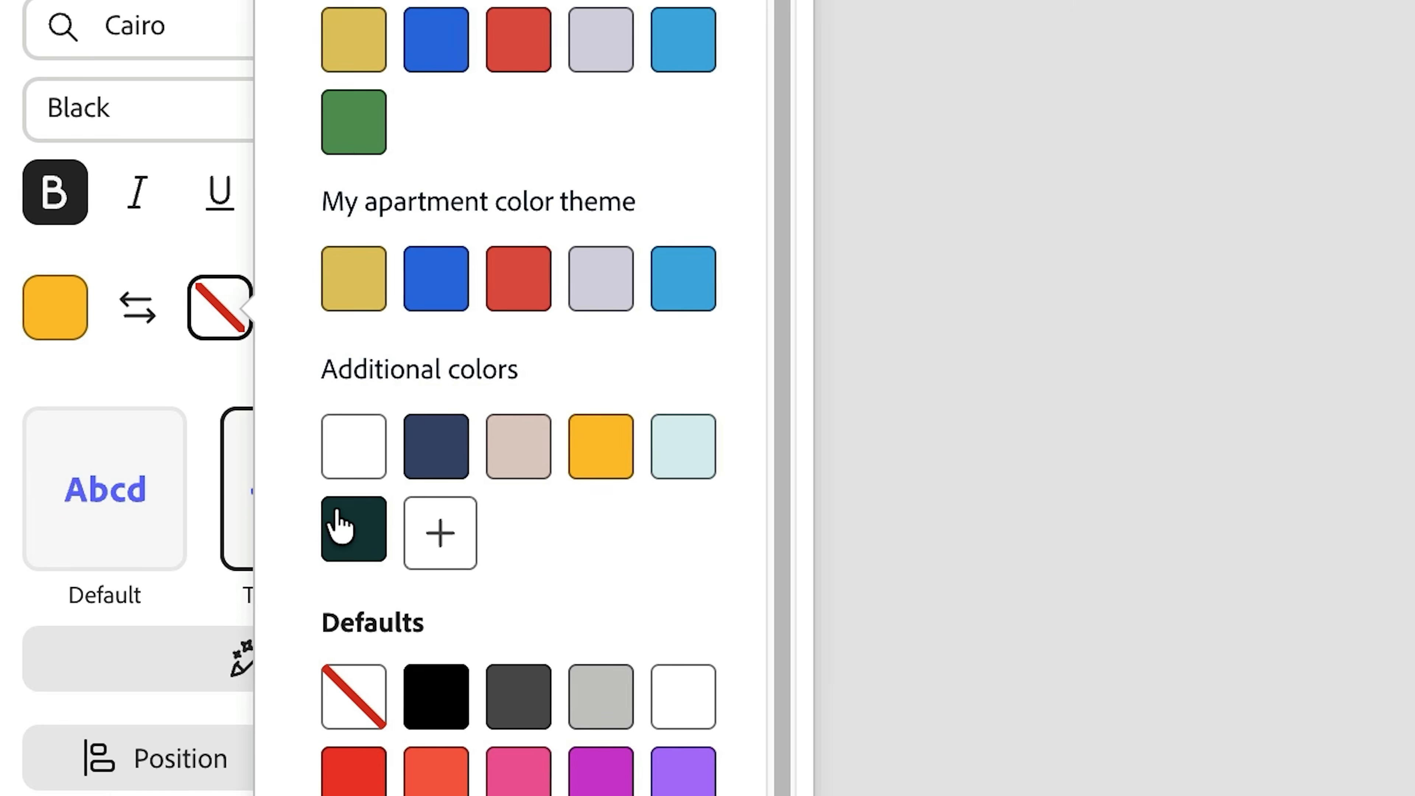
left_click(474, 614)
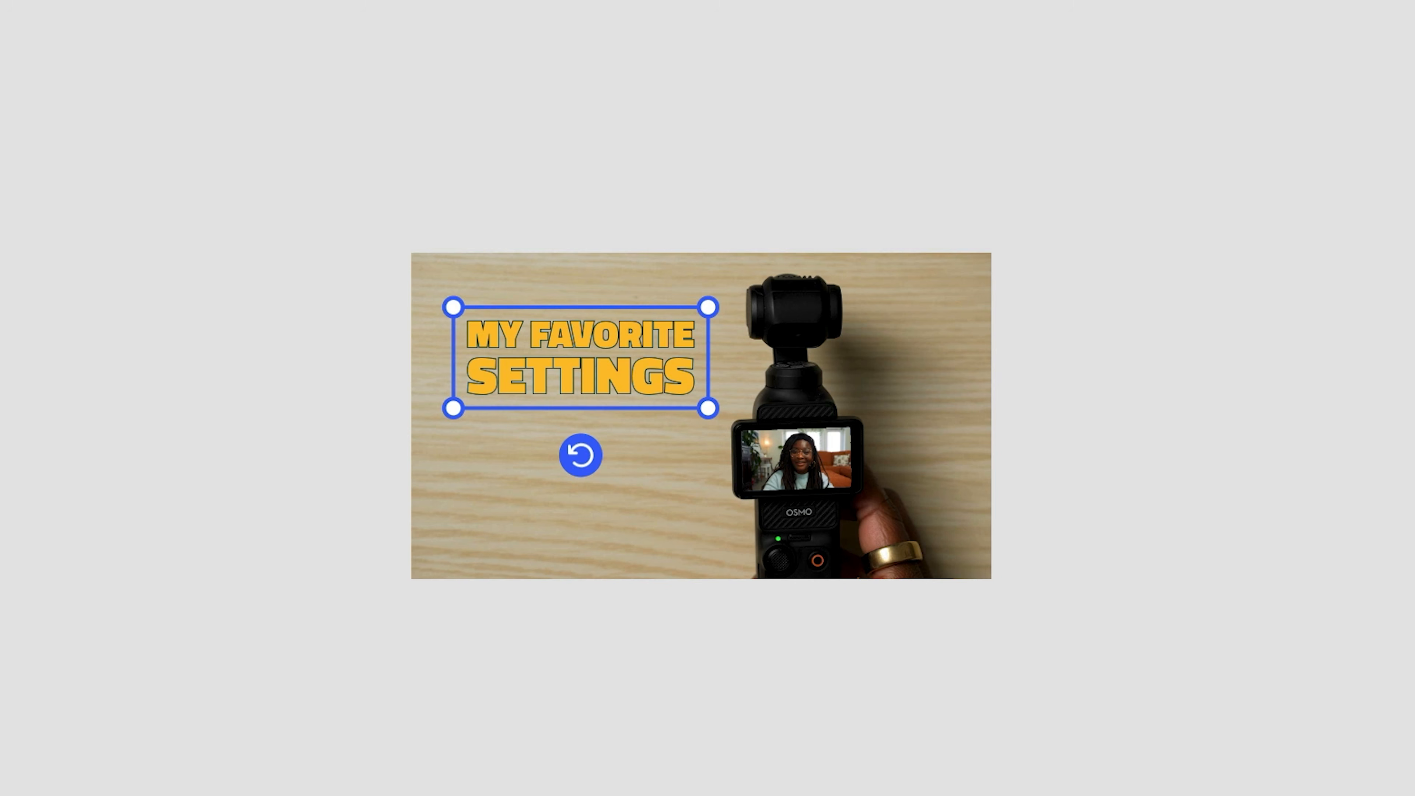
left_click(291, 444)
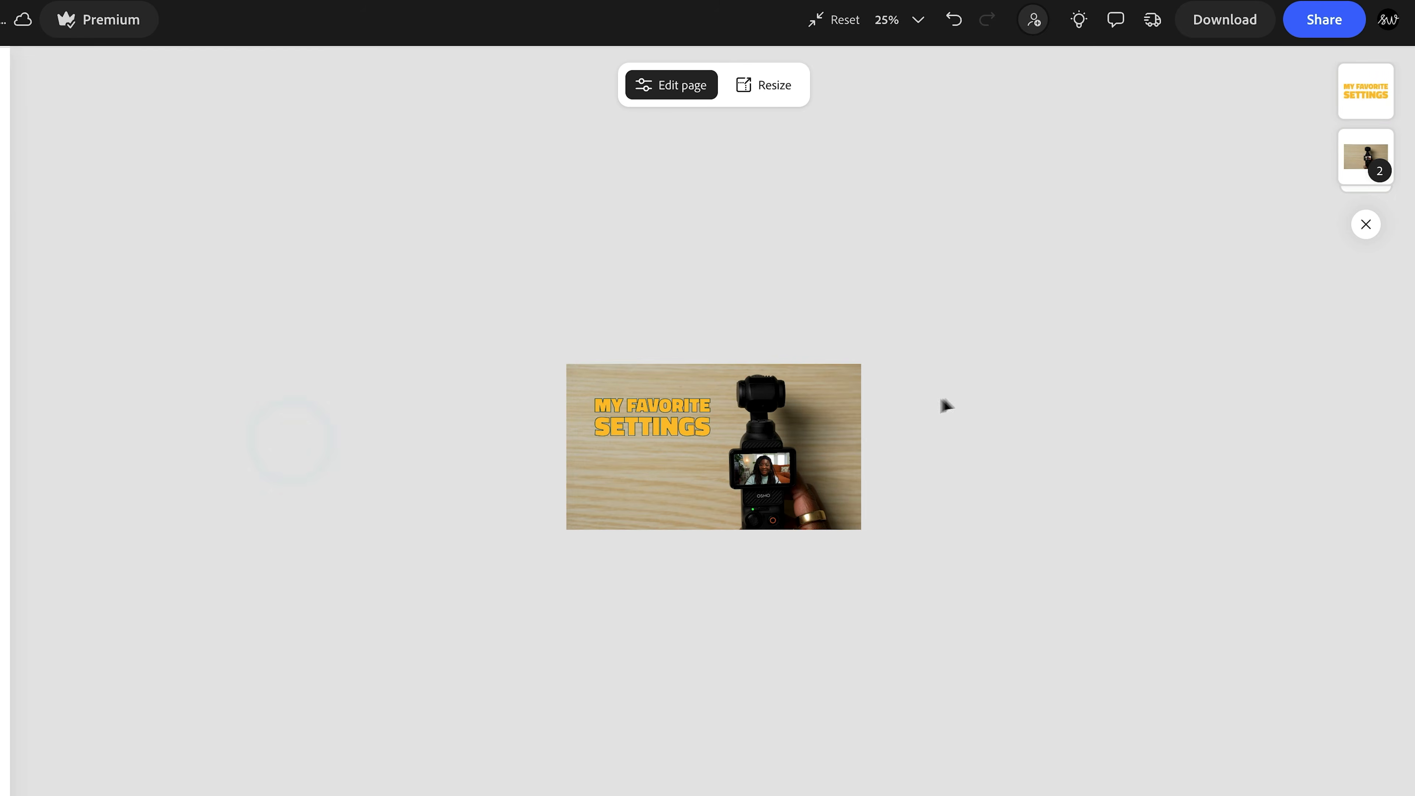
key("ctrl+equal")
key("ctrl+equal")
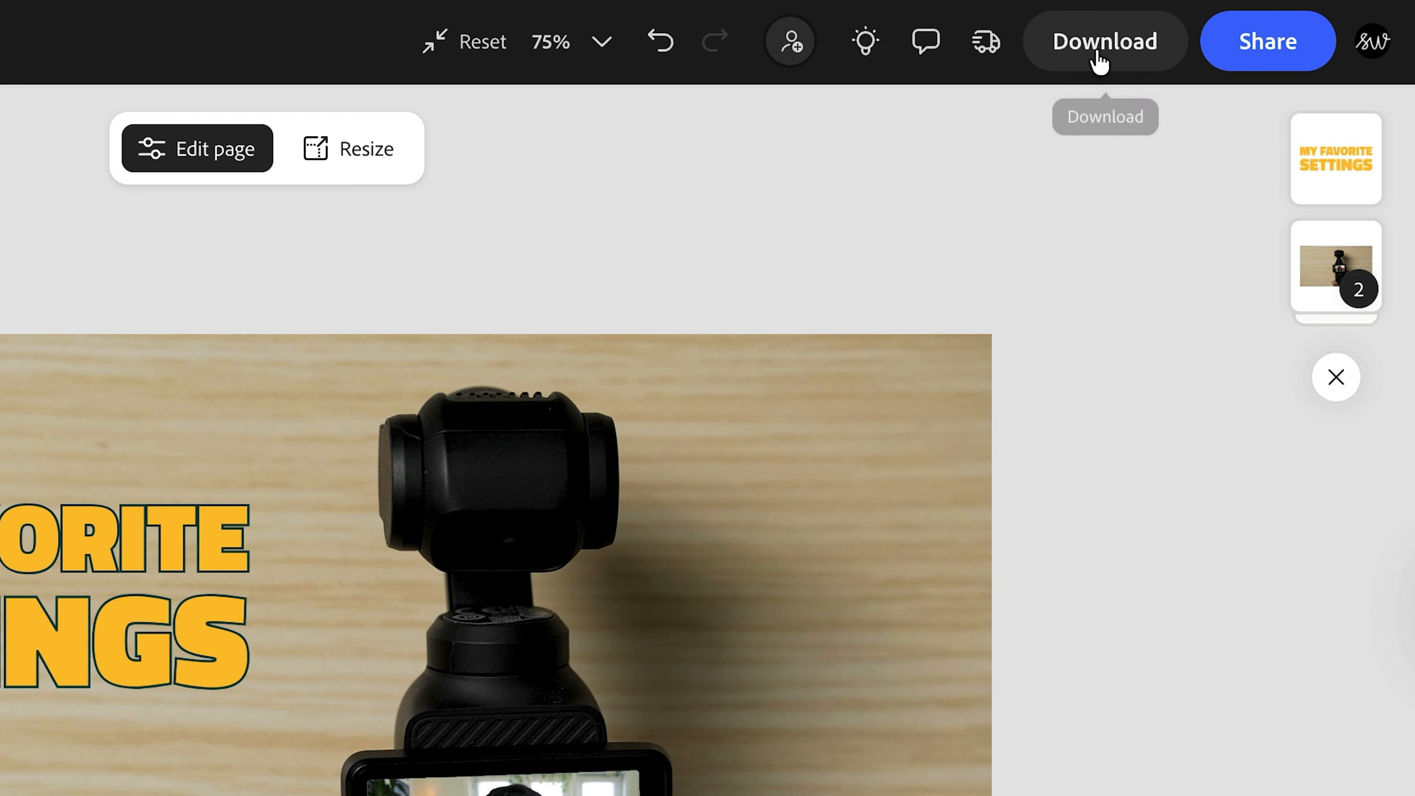
- Set the thumbnail's download file format to JPG (Best for small file sizes) and return to the canvas
left_click(1202, 29)
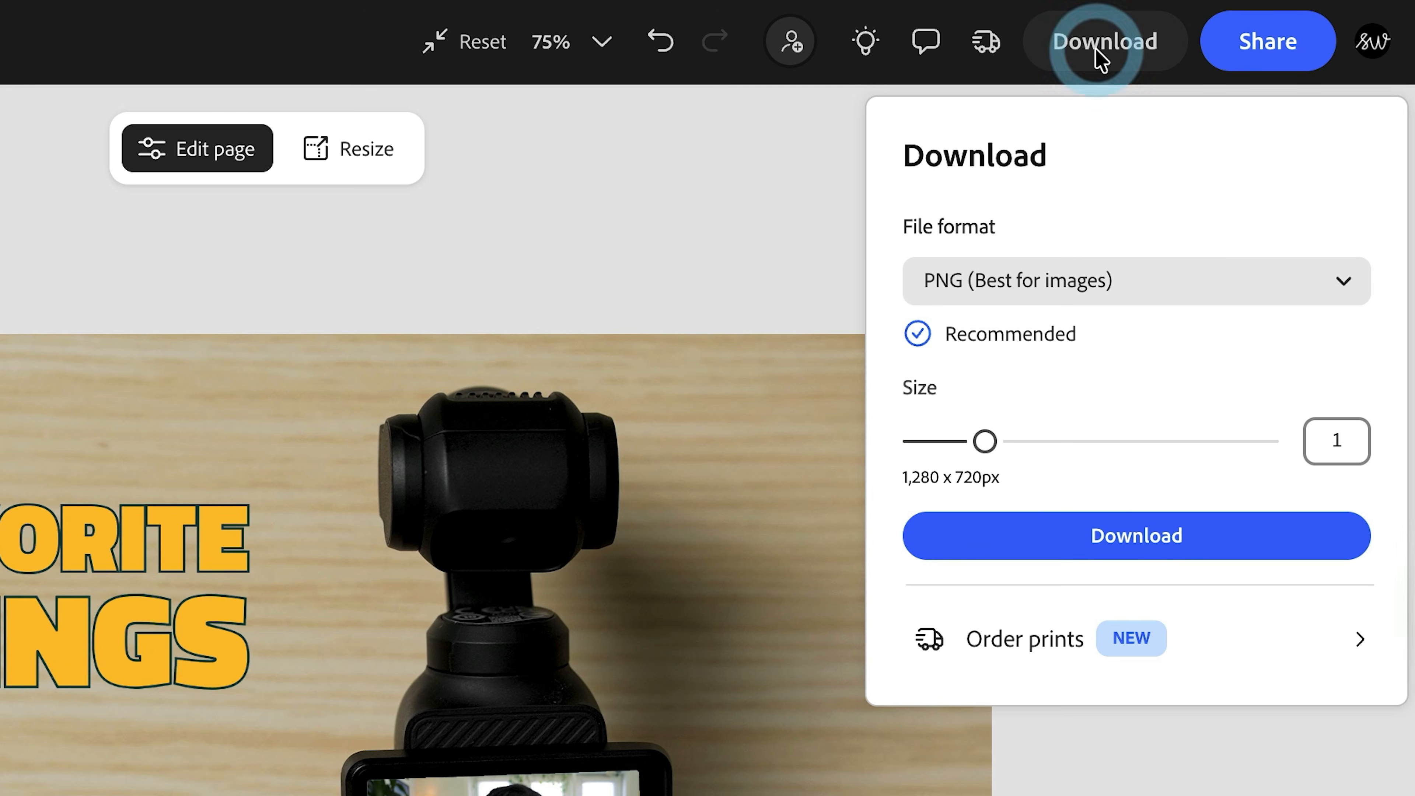
left_click(1213, 284)
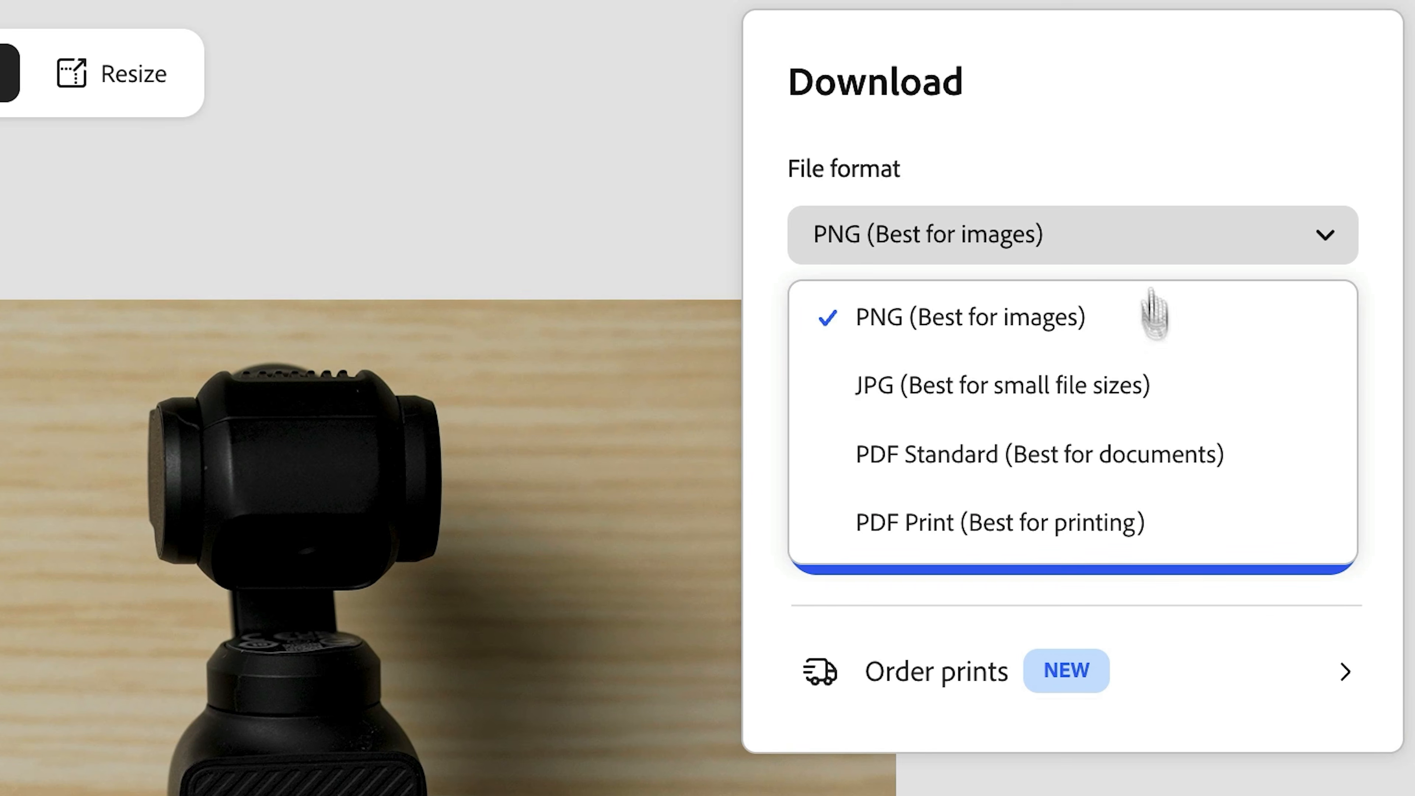
left_click(1139, 410)
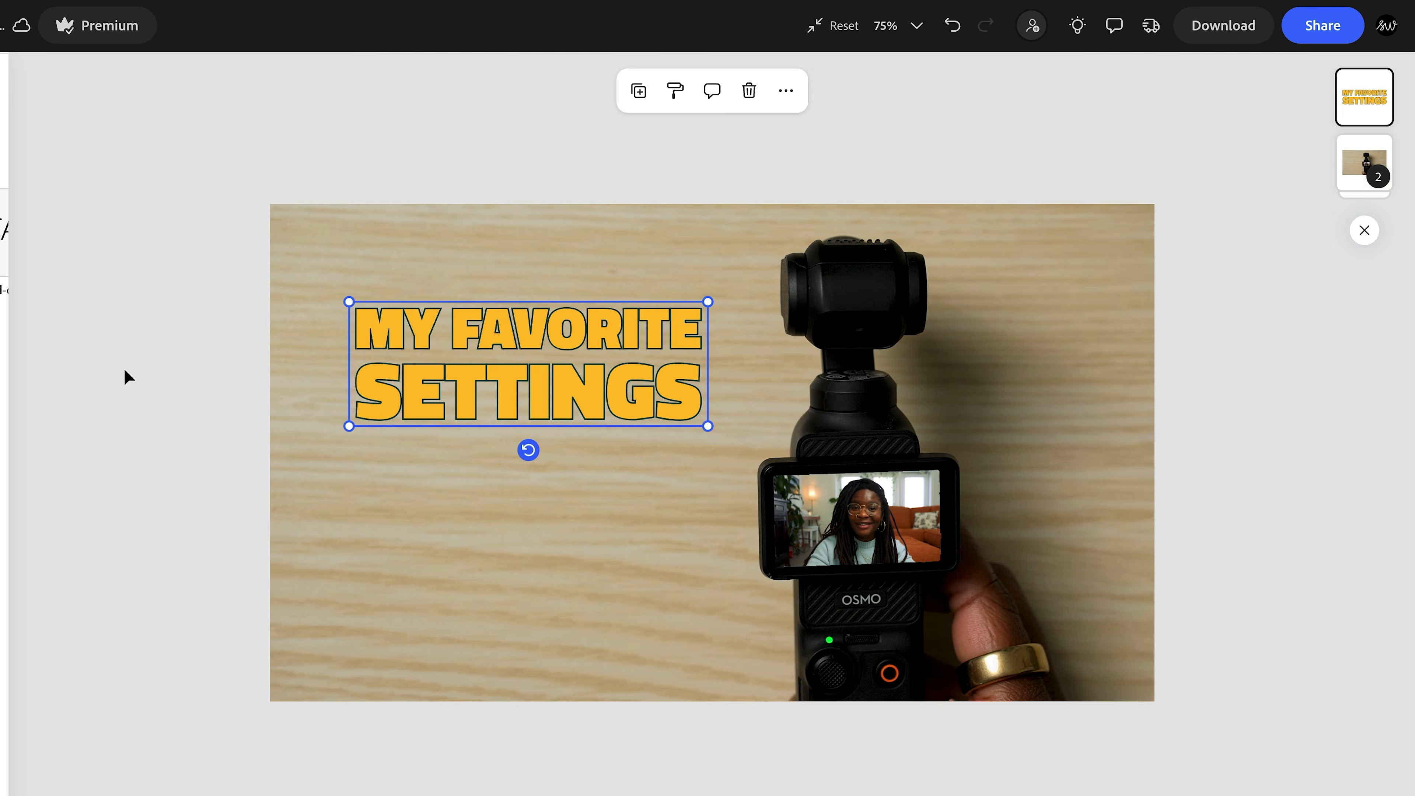
left_click(125, 373)
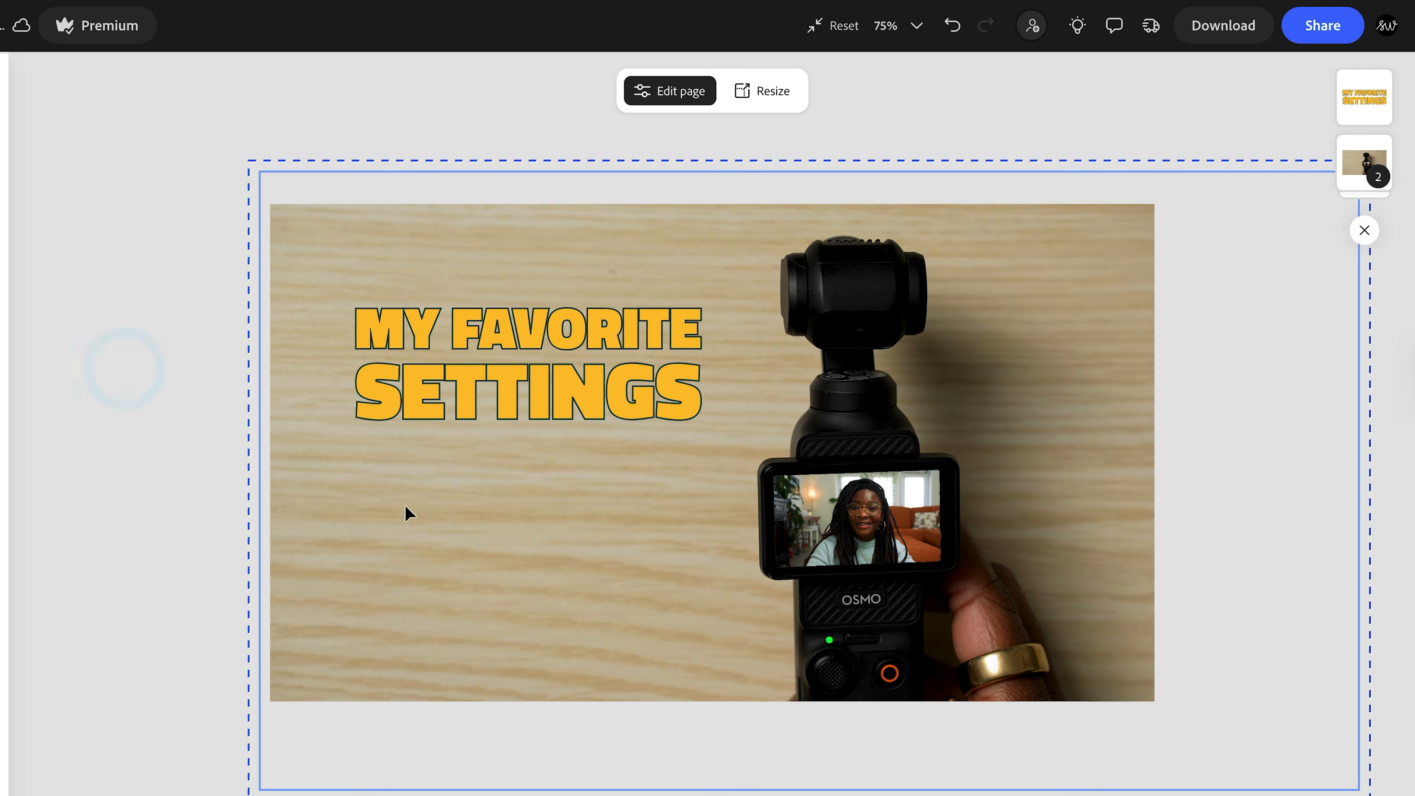
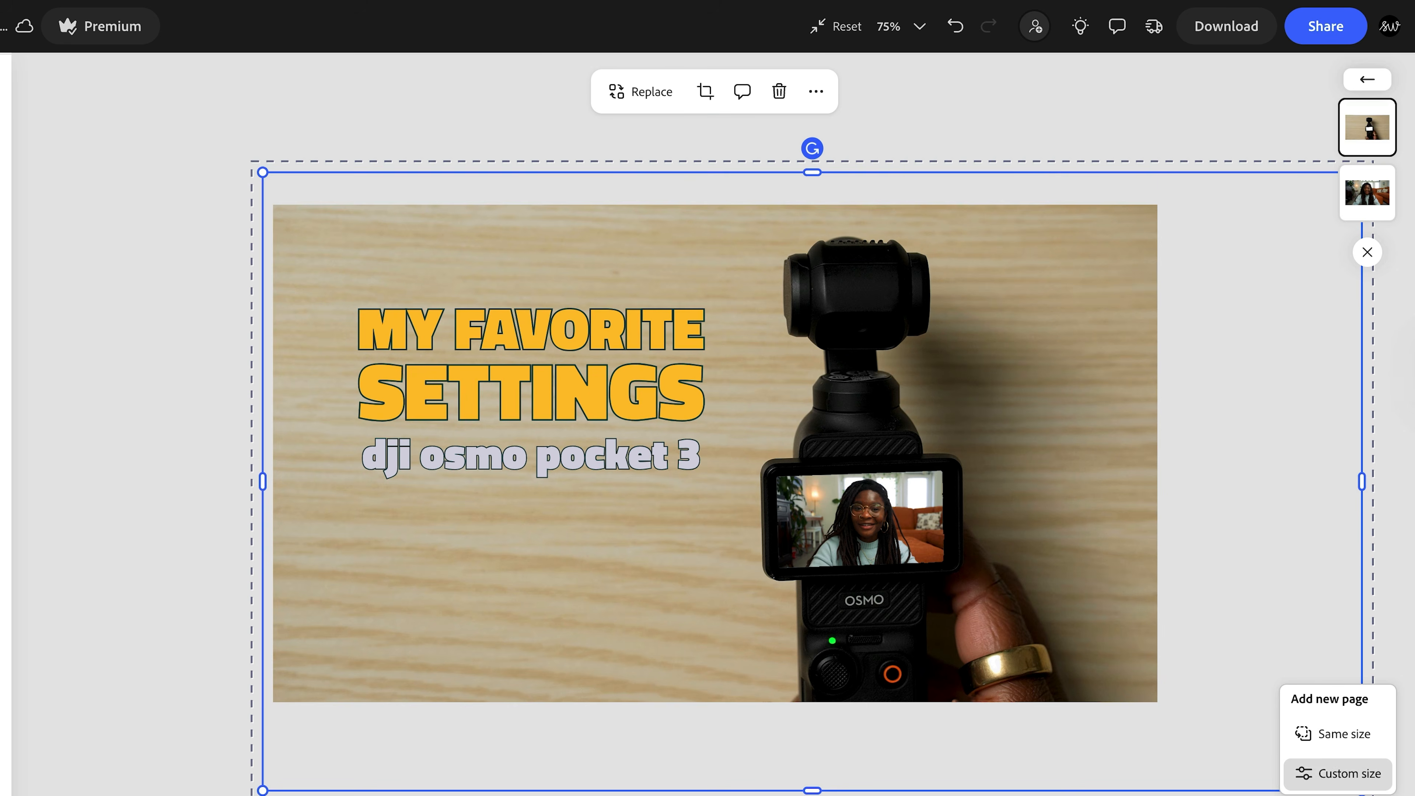
- Add a new page of the same size and place the handheld-camera photo on it, rotated 180 degrees so the camera stands upright
left_click(1309, 756)
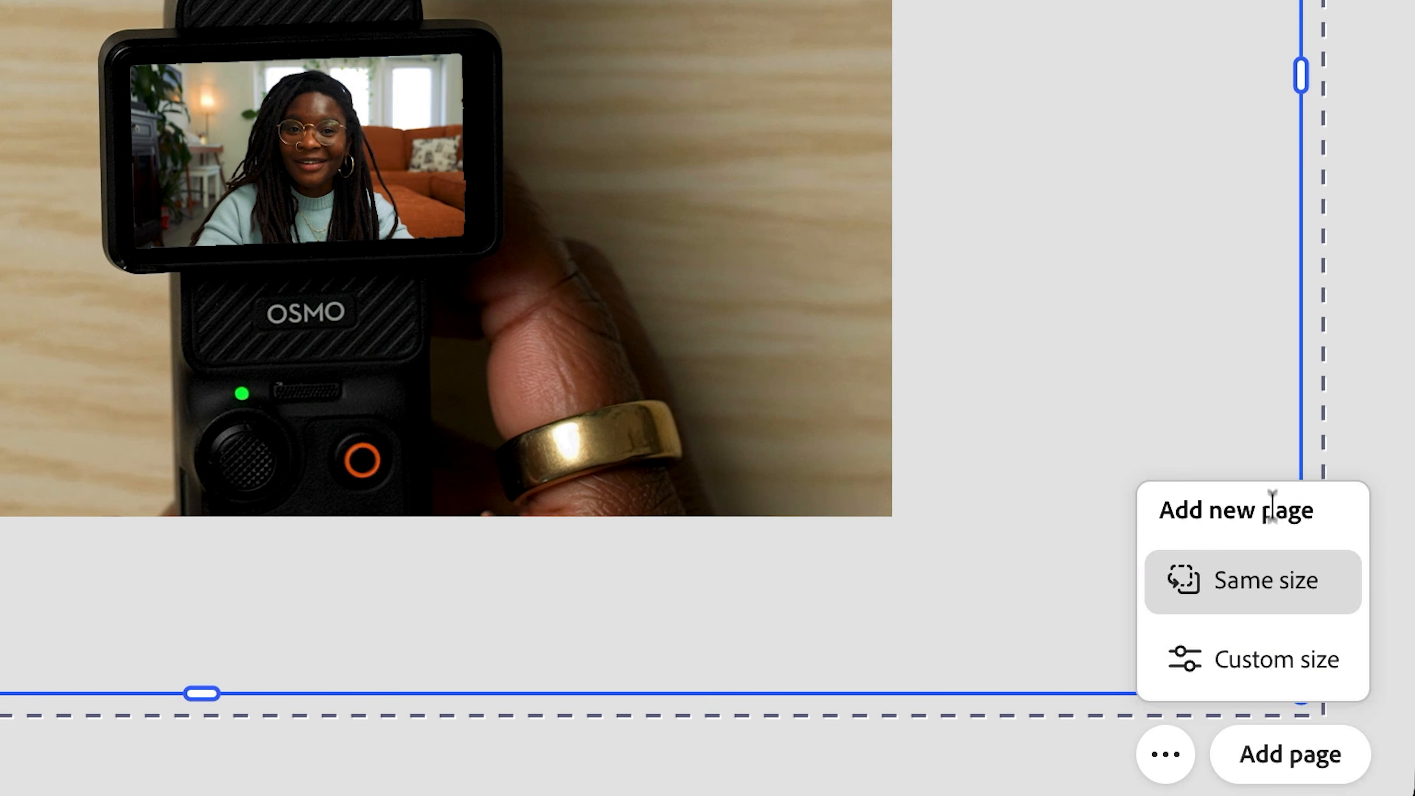
left_click(1279, 583)
left_click_drag(1393, 223, 591, 260)
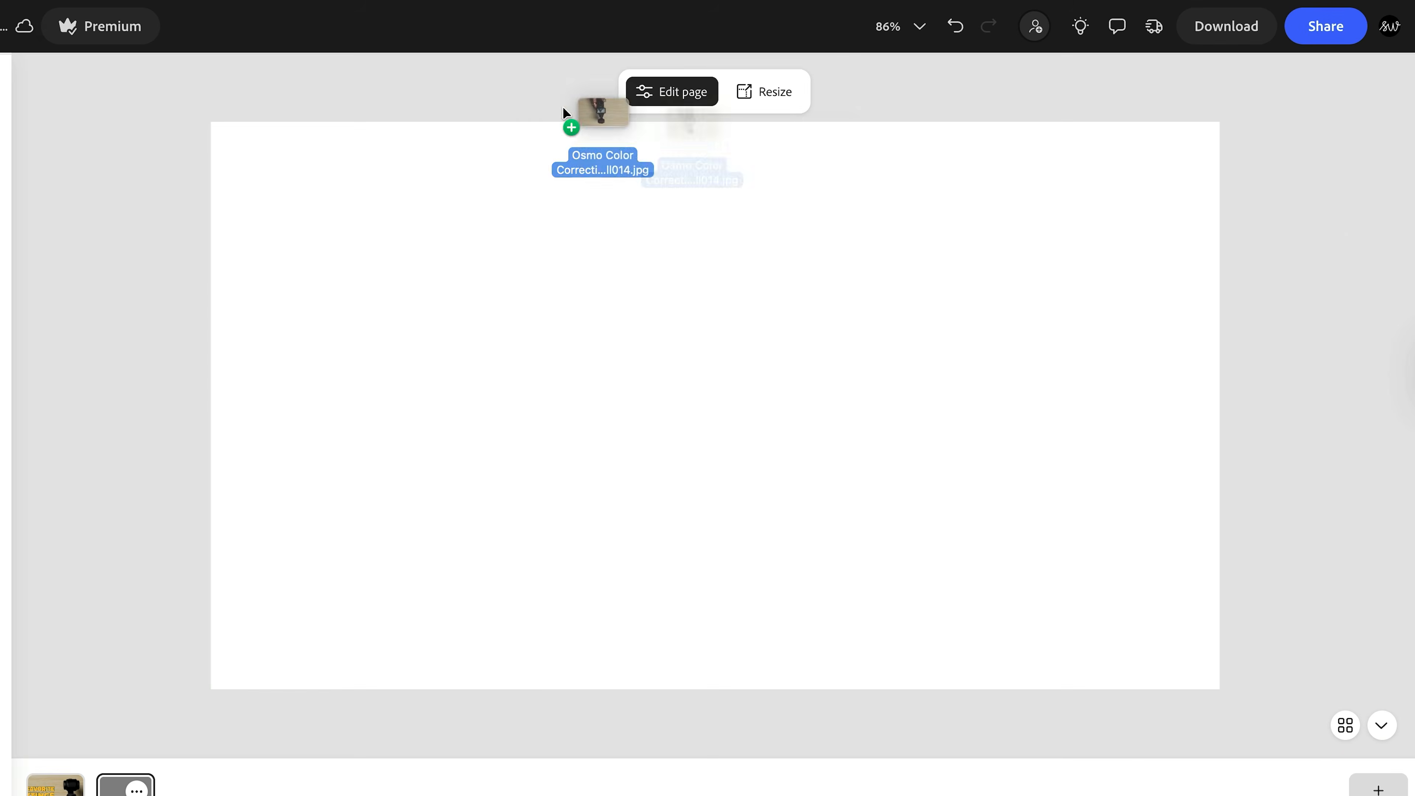
left_click_drag(1020, 477, 758, 367)
left_click_drag(1026, 568, 1239, 648)
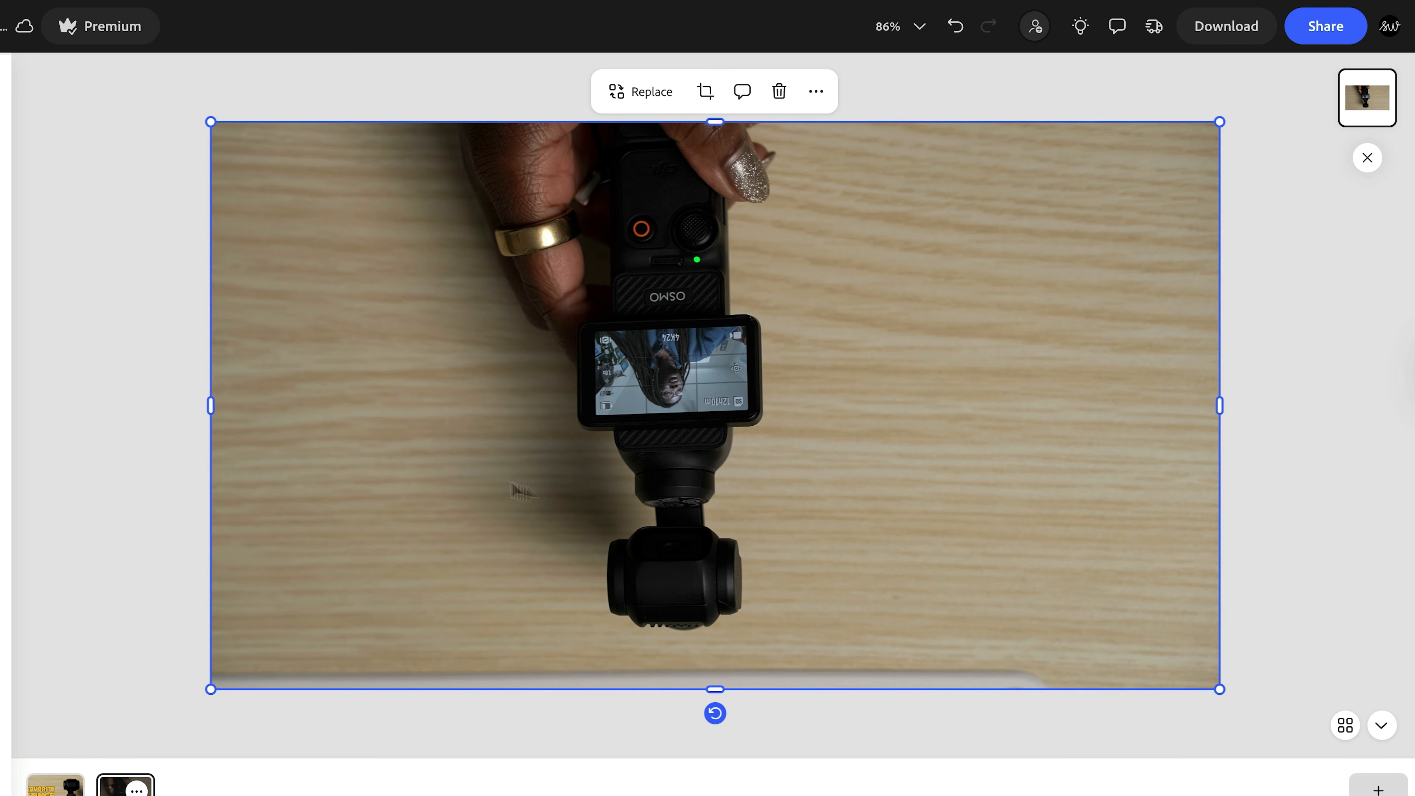
left_click_drag(708, 720, 723, 202)
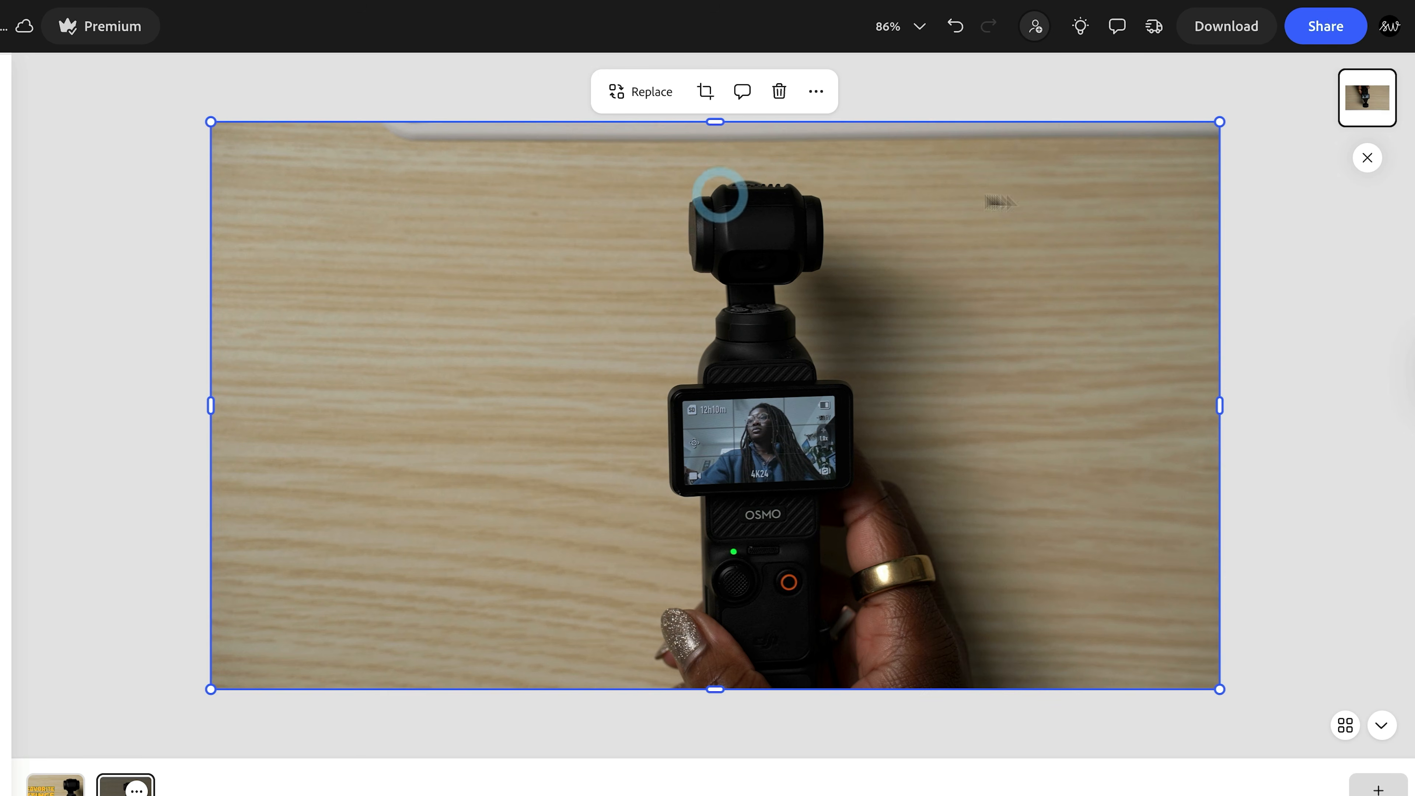
left_click(1279, 226)
- Enlarge the camera photo beyond the page edges, reposition it, and auto enhance it
left_click(1220, 123)
left_click_drag(1220, 122, 1307, 68)
mouse_move(1149, 247)
left_mouse_down()
mouse_move(1147, 277)
mouse_move(1146, 259)
left_mouse_up()
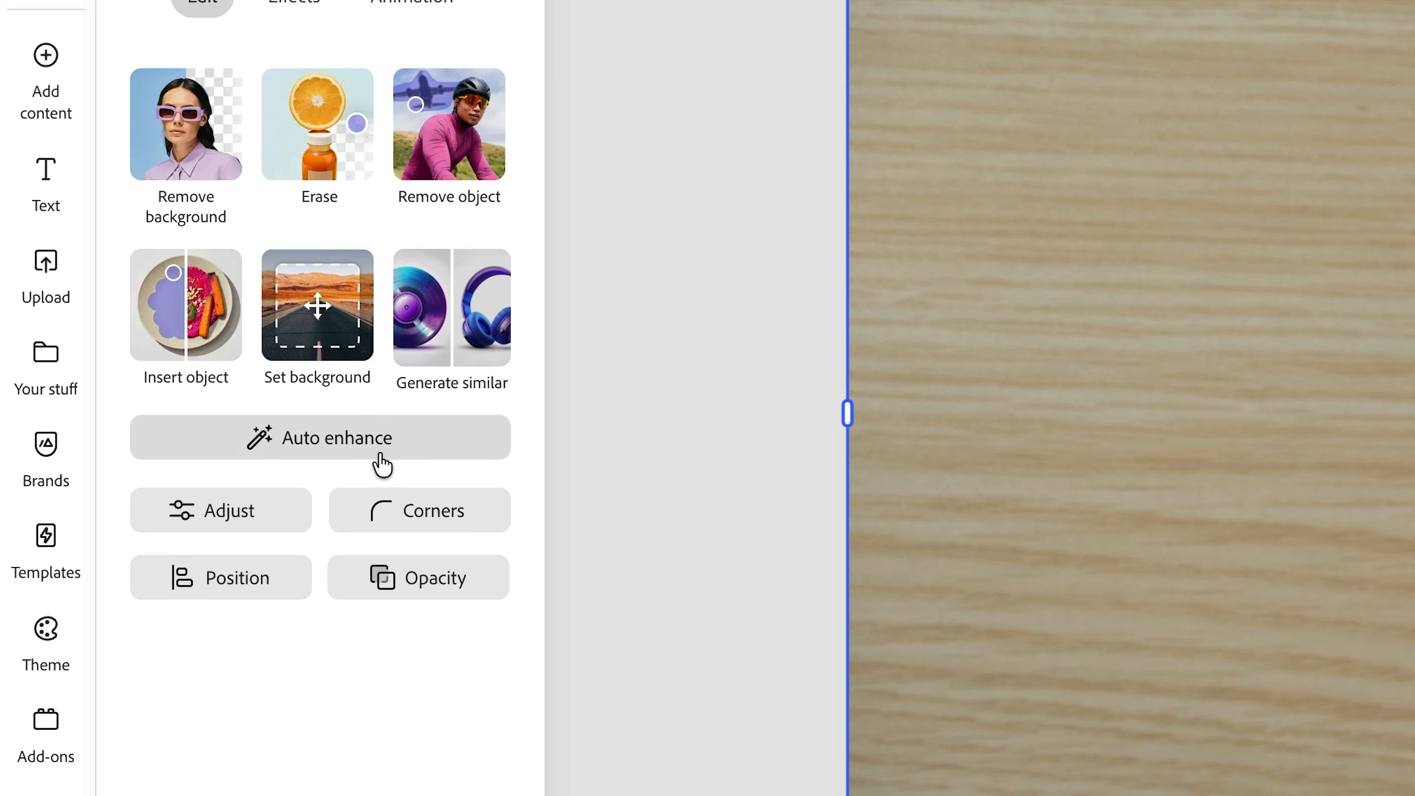
left_click(378, 449)
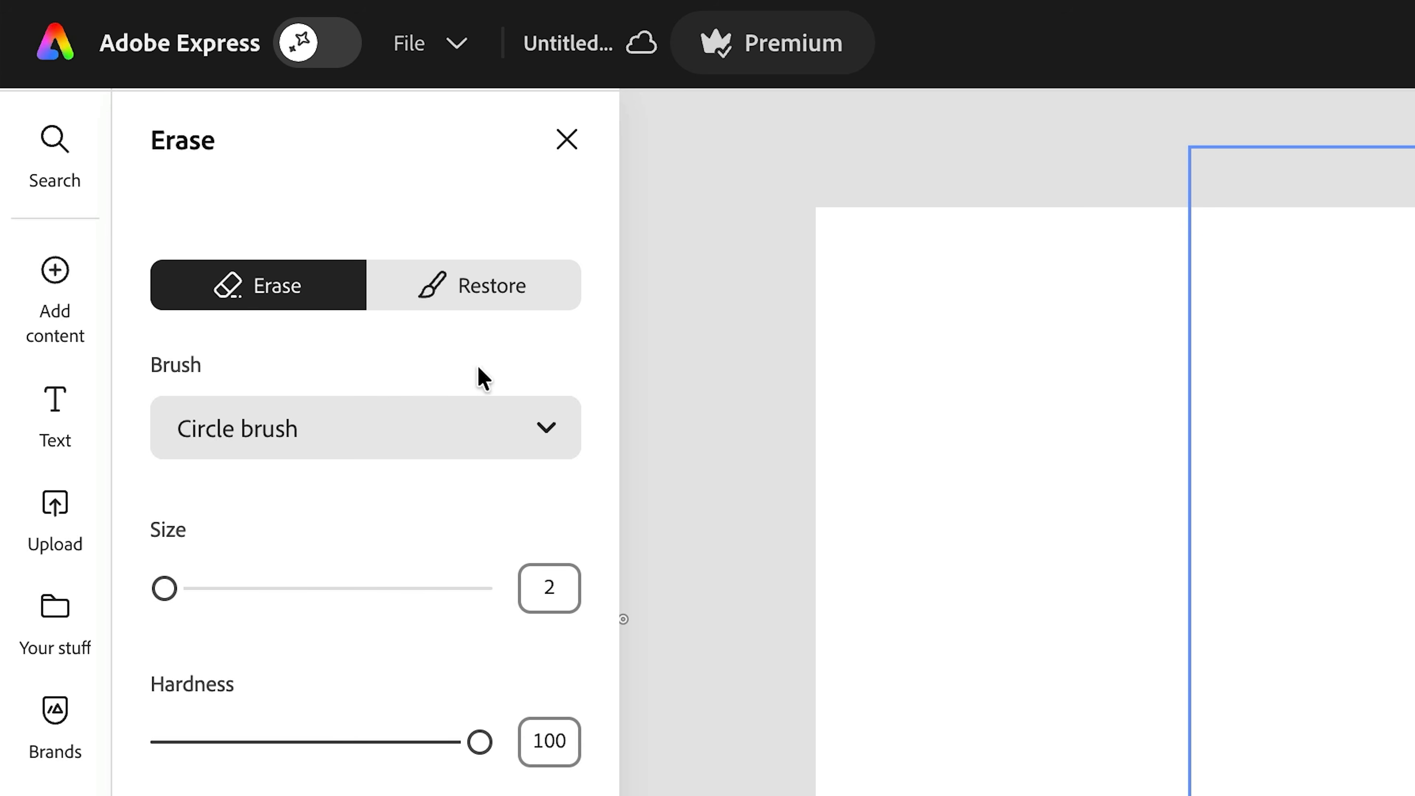
- Erase the picture inside the camera's display with a size 9 circle brush, switch to Restore, and apply the edit
left_click(348, 438)
left_click(313, 525)
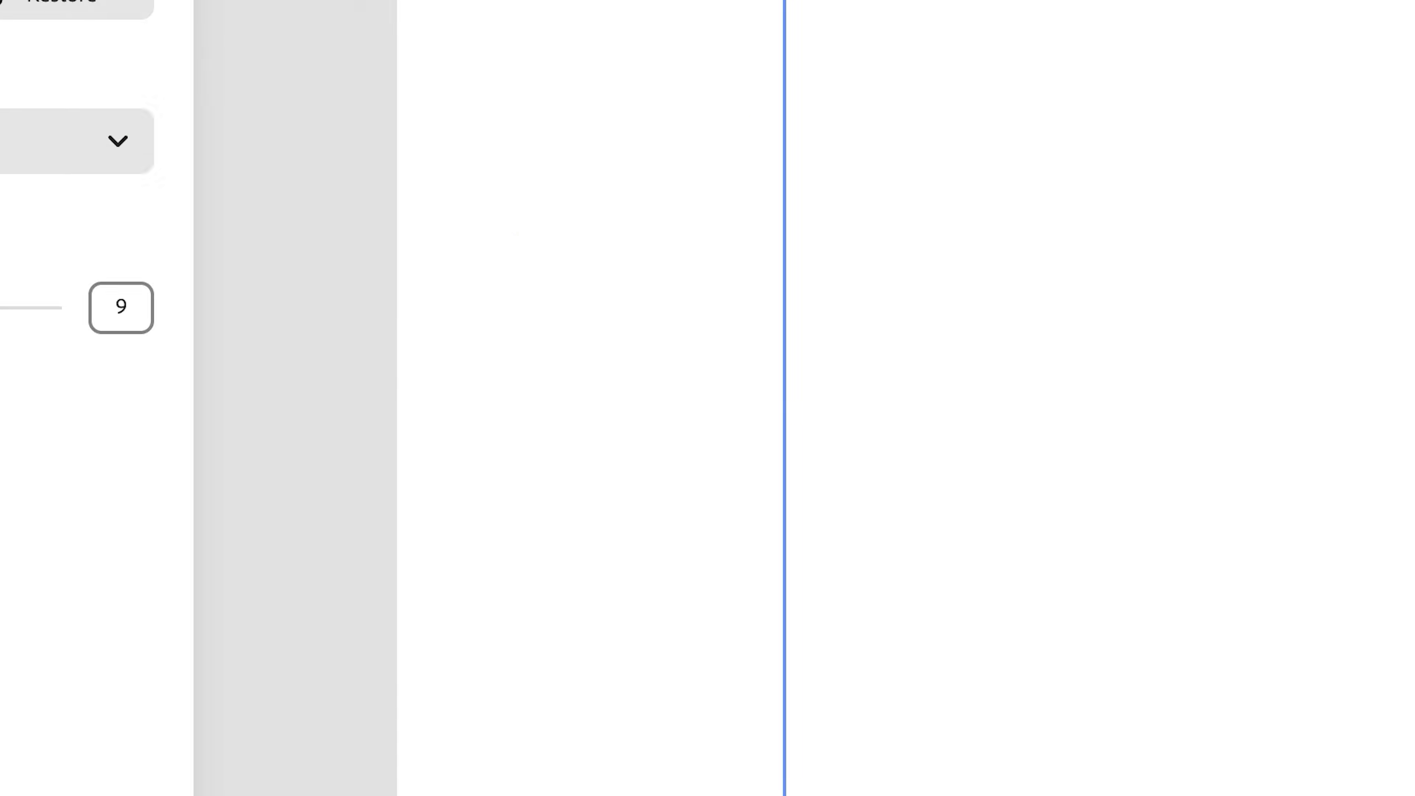
mouse_move(839, 346)
left_mouse_down()
mouse_move(823, 291)
mouse_move(697, 336)
left_mouse_up()
left_click_drag(731, 385, 800, 367)
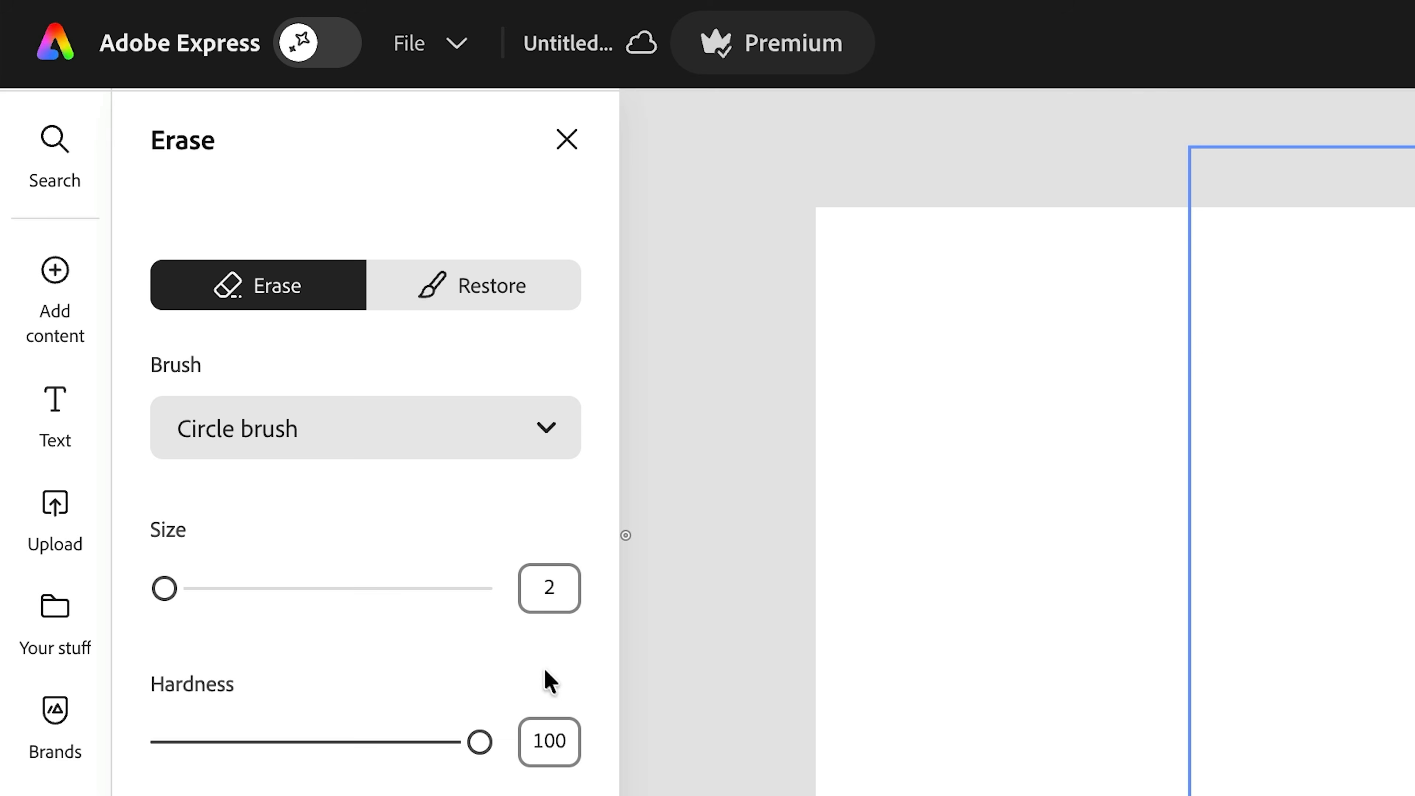
left_click(539, 304)
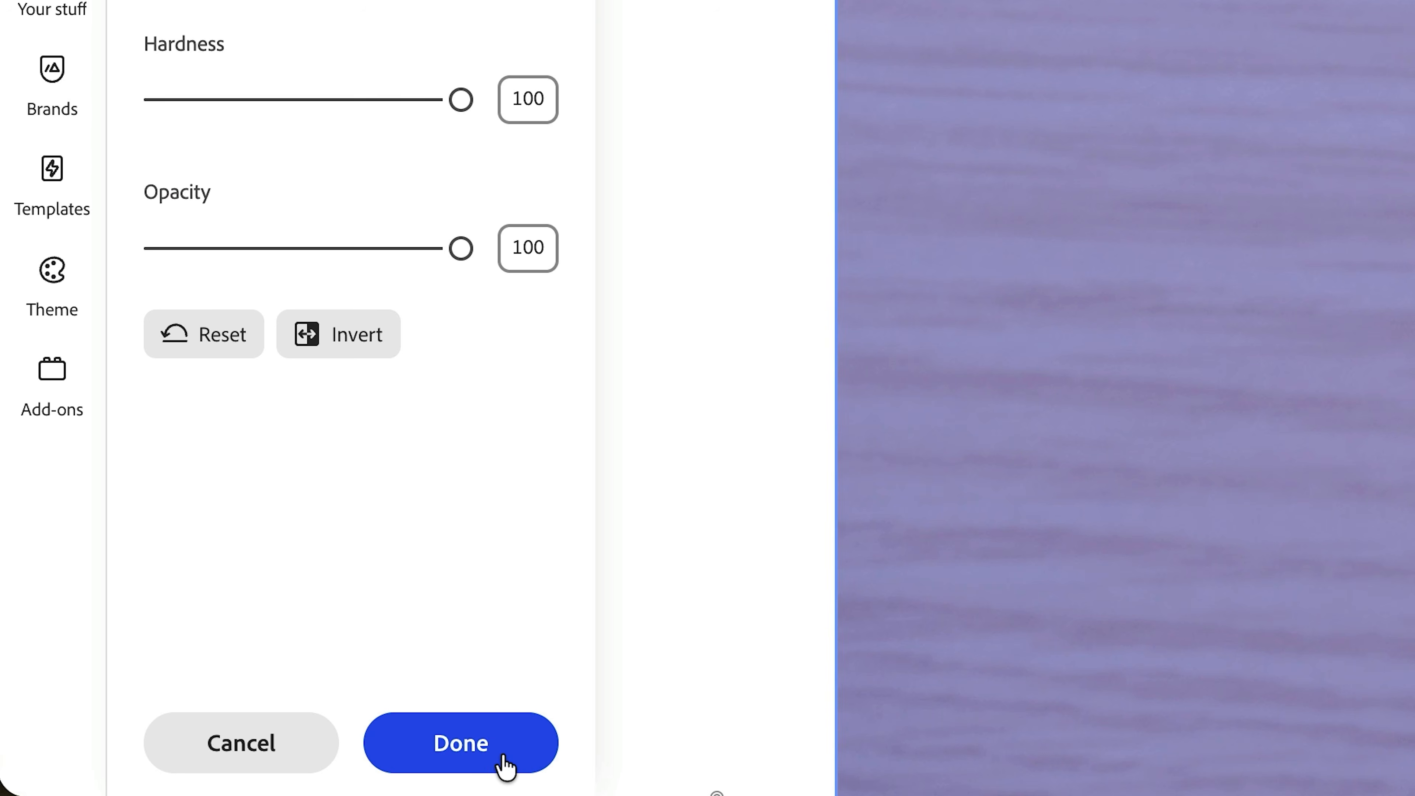
left_click(504, 759)
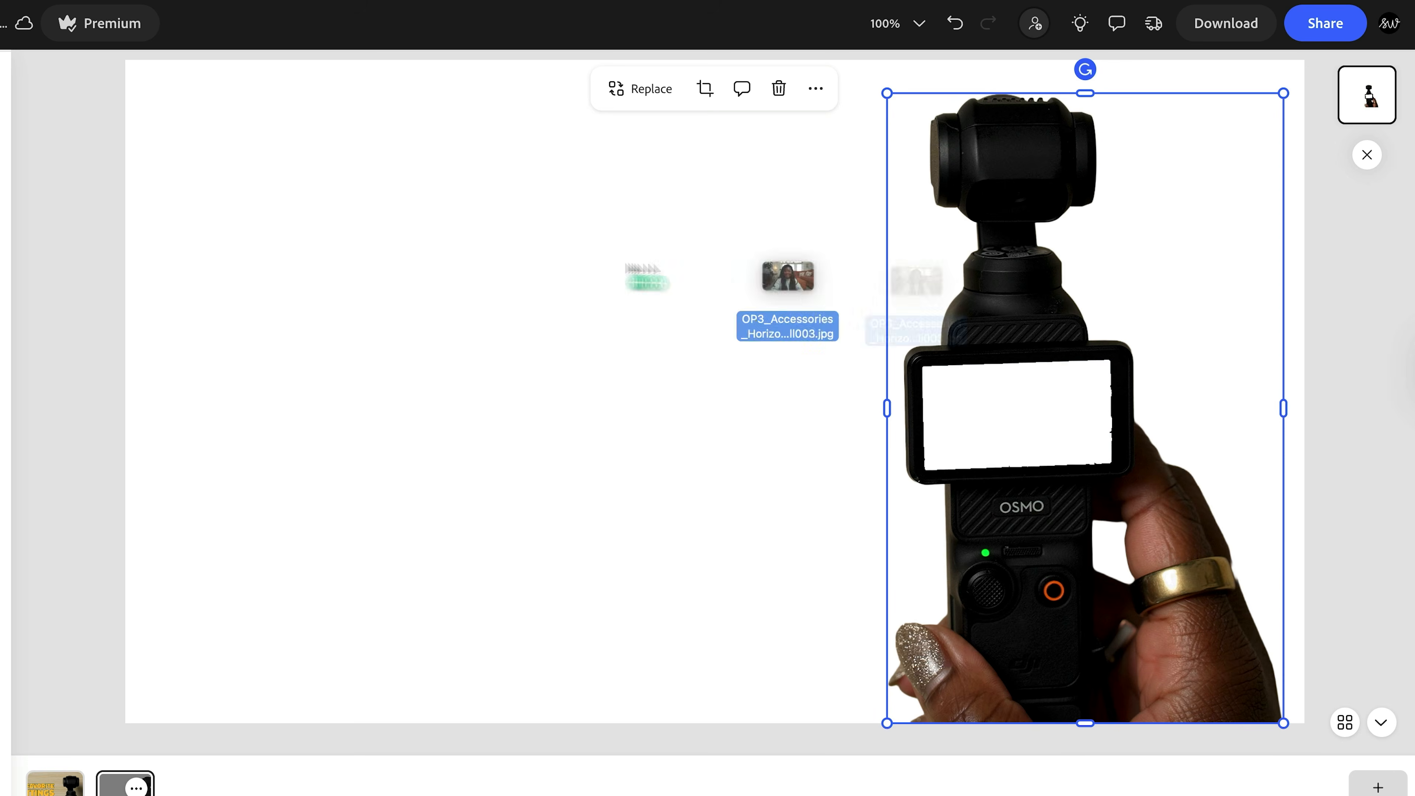
- Shrink the portrait photo to the size of the camera's display and place it behind the camera cut-out
left_click_drag(780, 315, 733, 246)
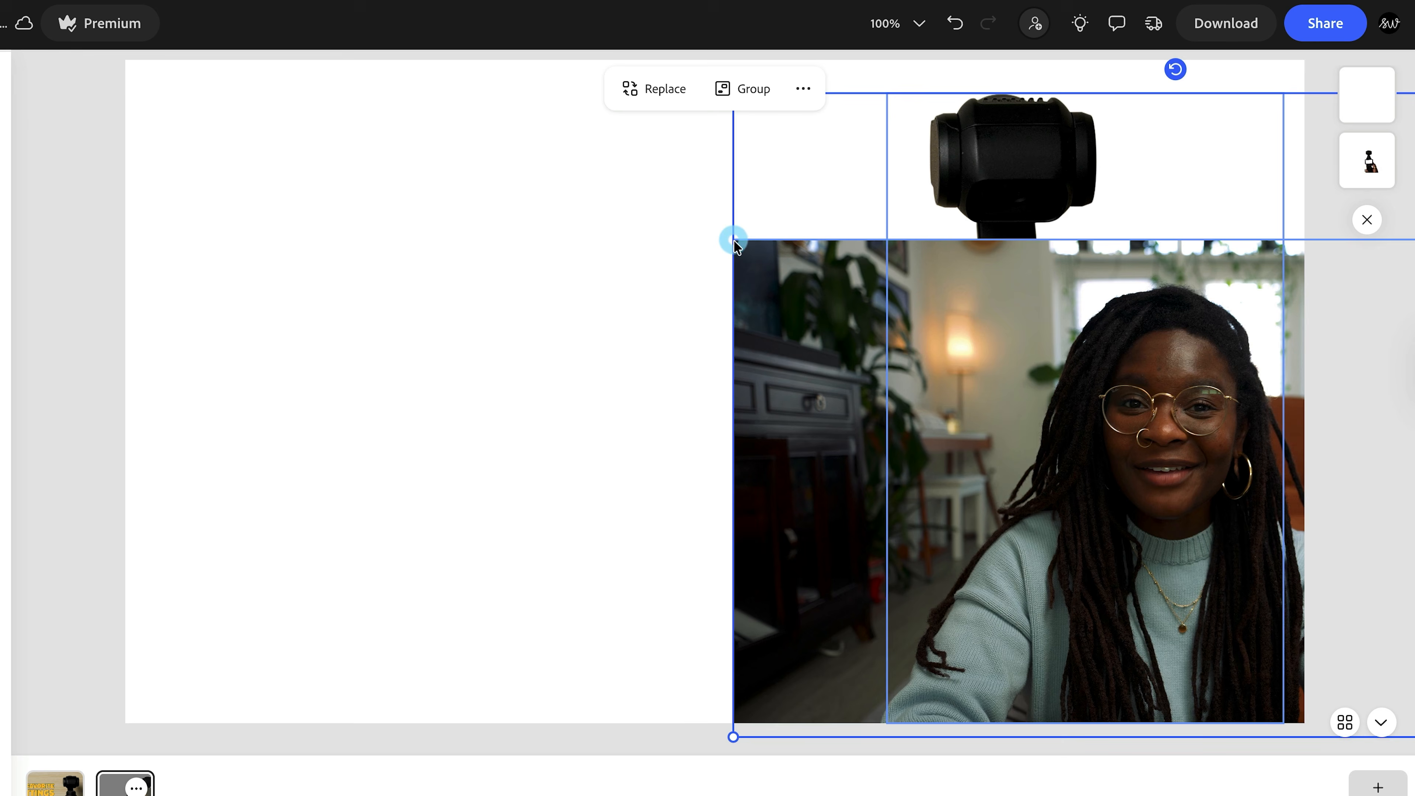
left_click(938, 360)
left_click_drag(1097, 372, 691, 282)
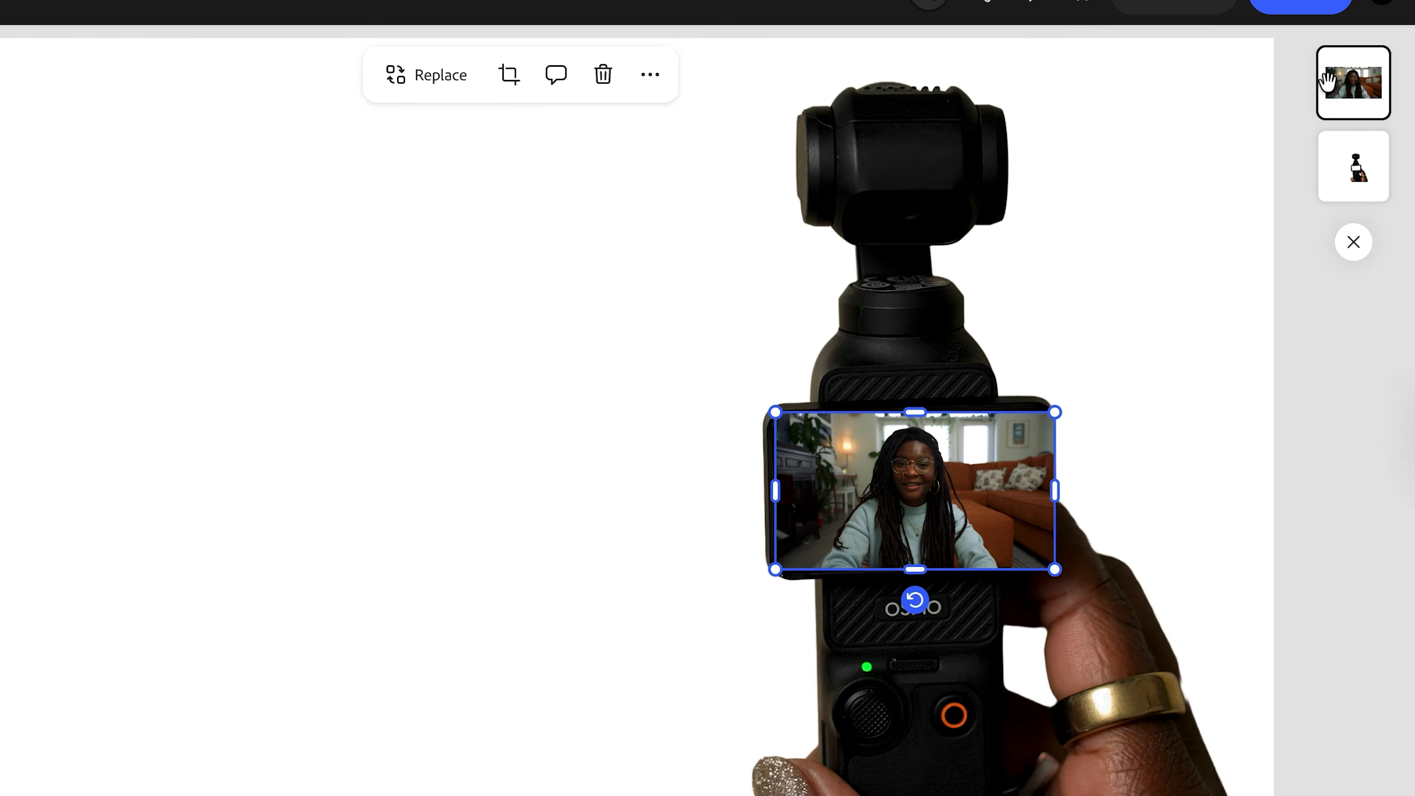
left_click_drag(1354, 85, 1335, 201)
left_click(1083, 453)
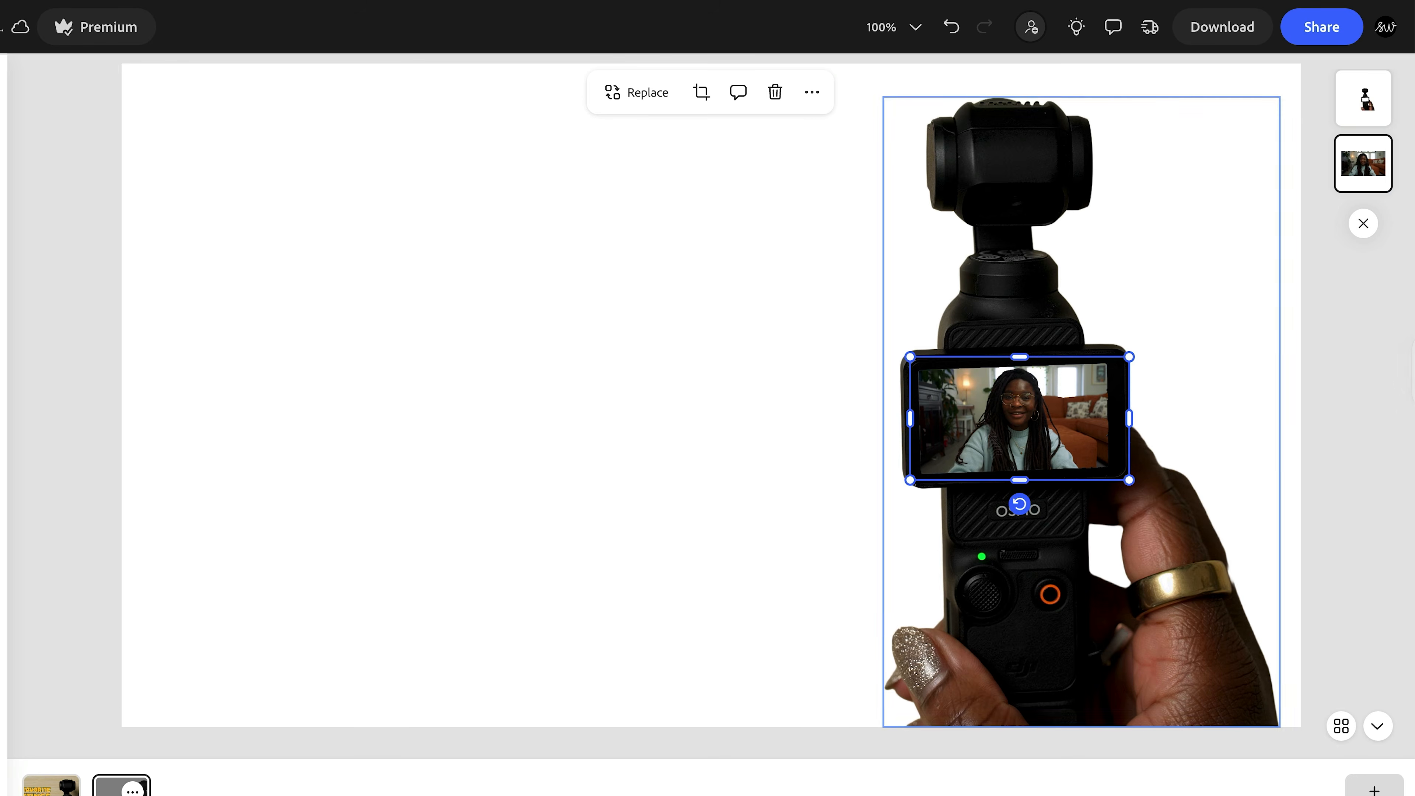
- Duplicate the camera cut-out together with its portrait and move the copy beside the original
left_click(1002, 273)
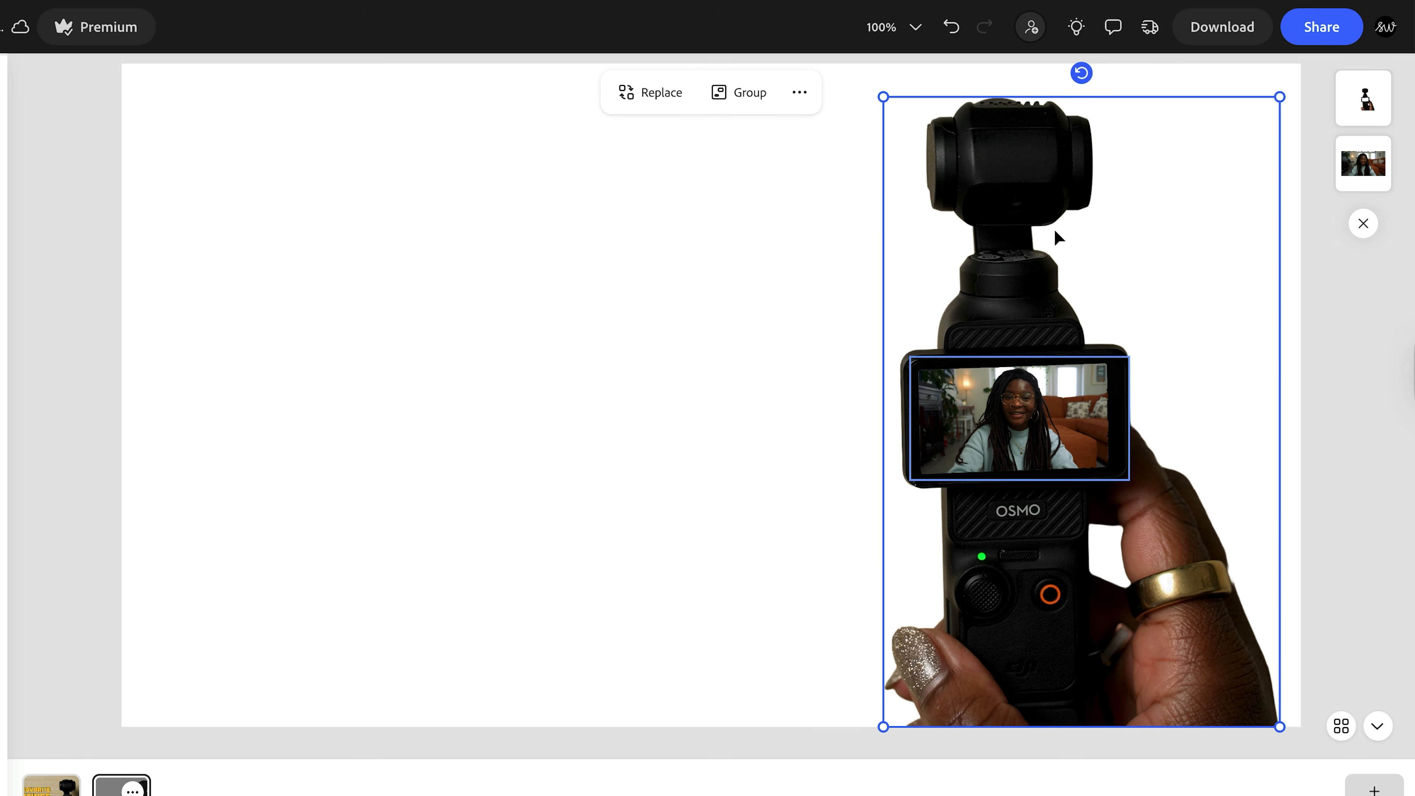
key("ctrl+v")
left_click_drag(1061, 254, 632, 216)
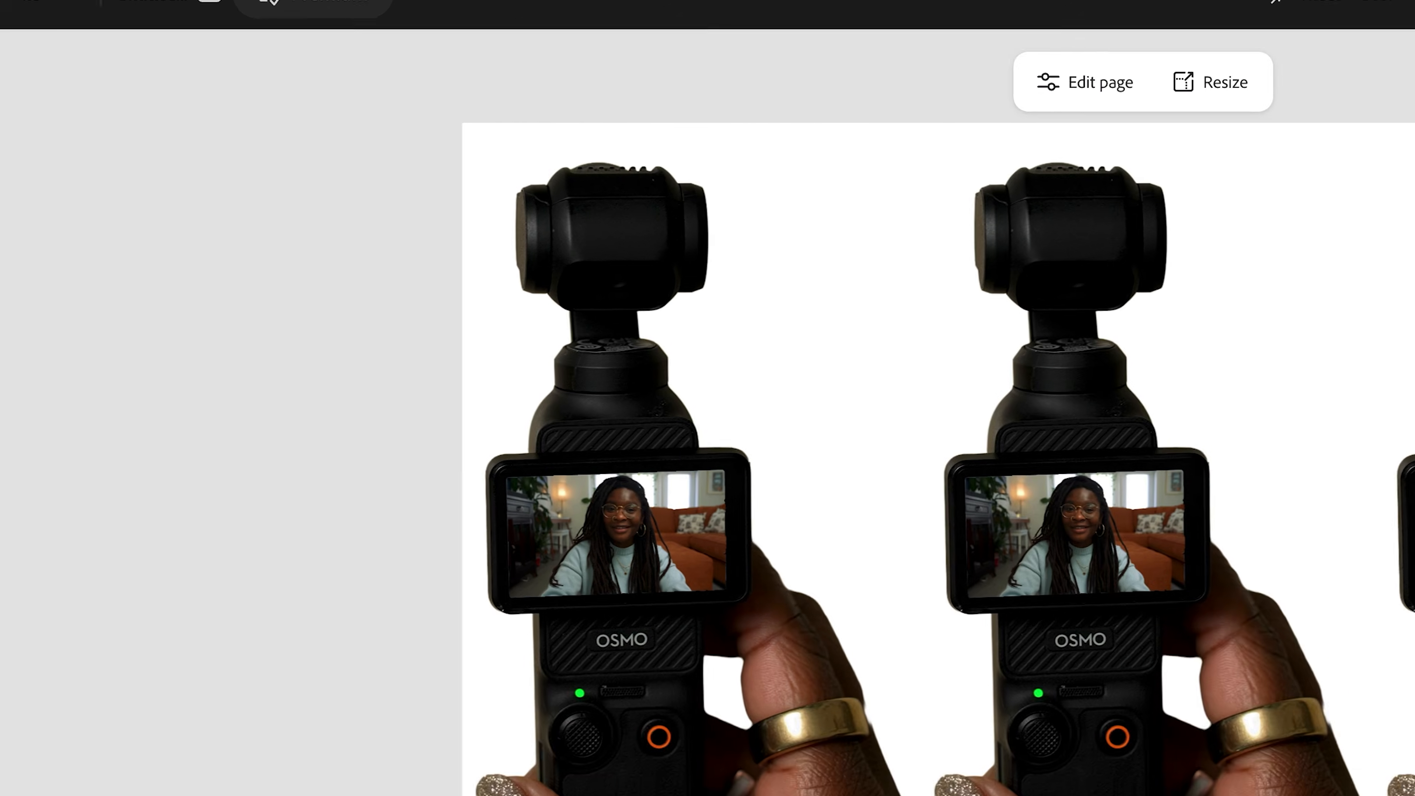
- Search the background elements for "texture" and apply the blurred pink-to-green texture as the page background
left_click(49, 241)
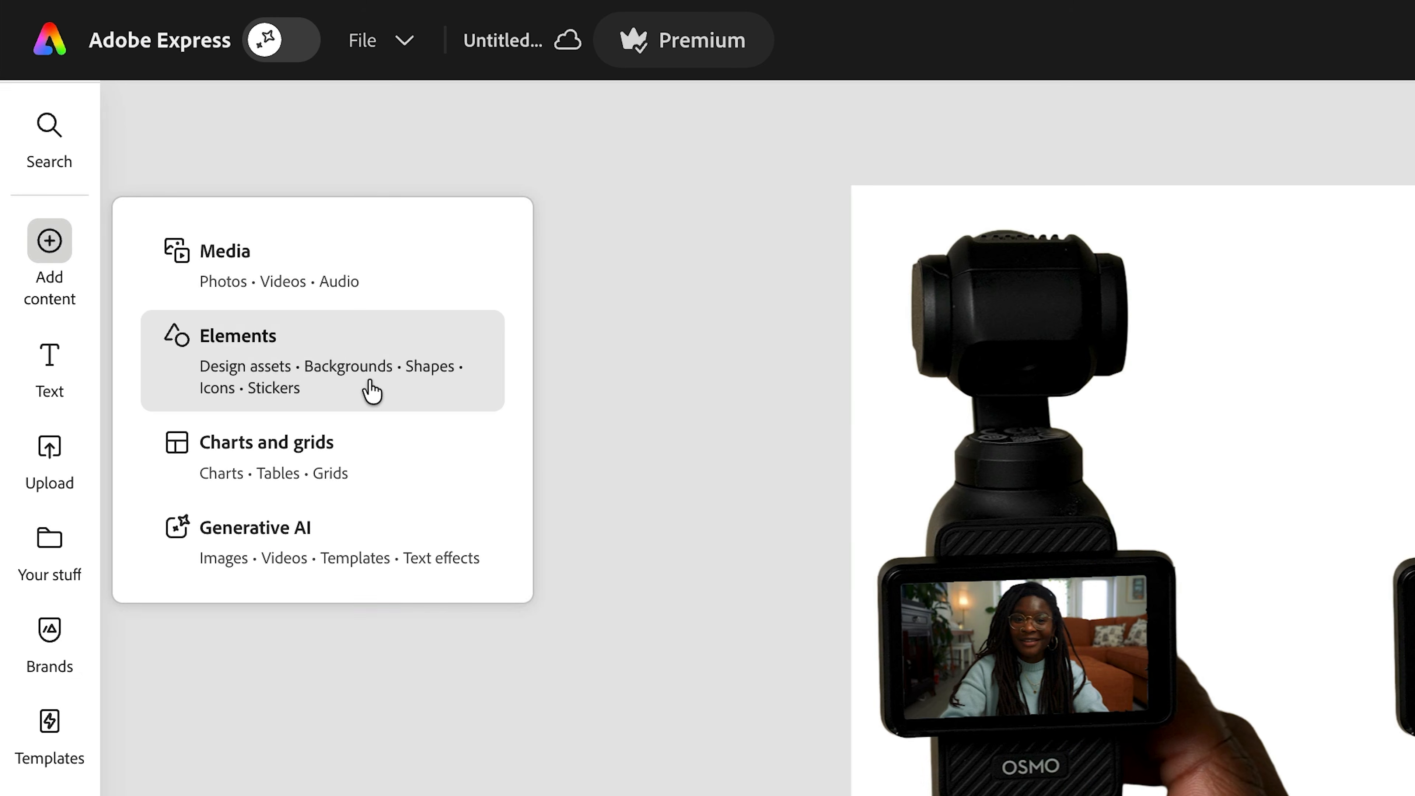
left_click(371, 392)
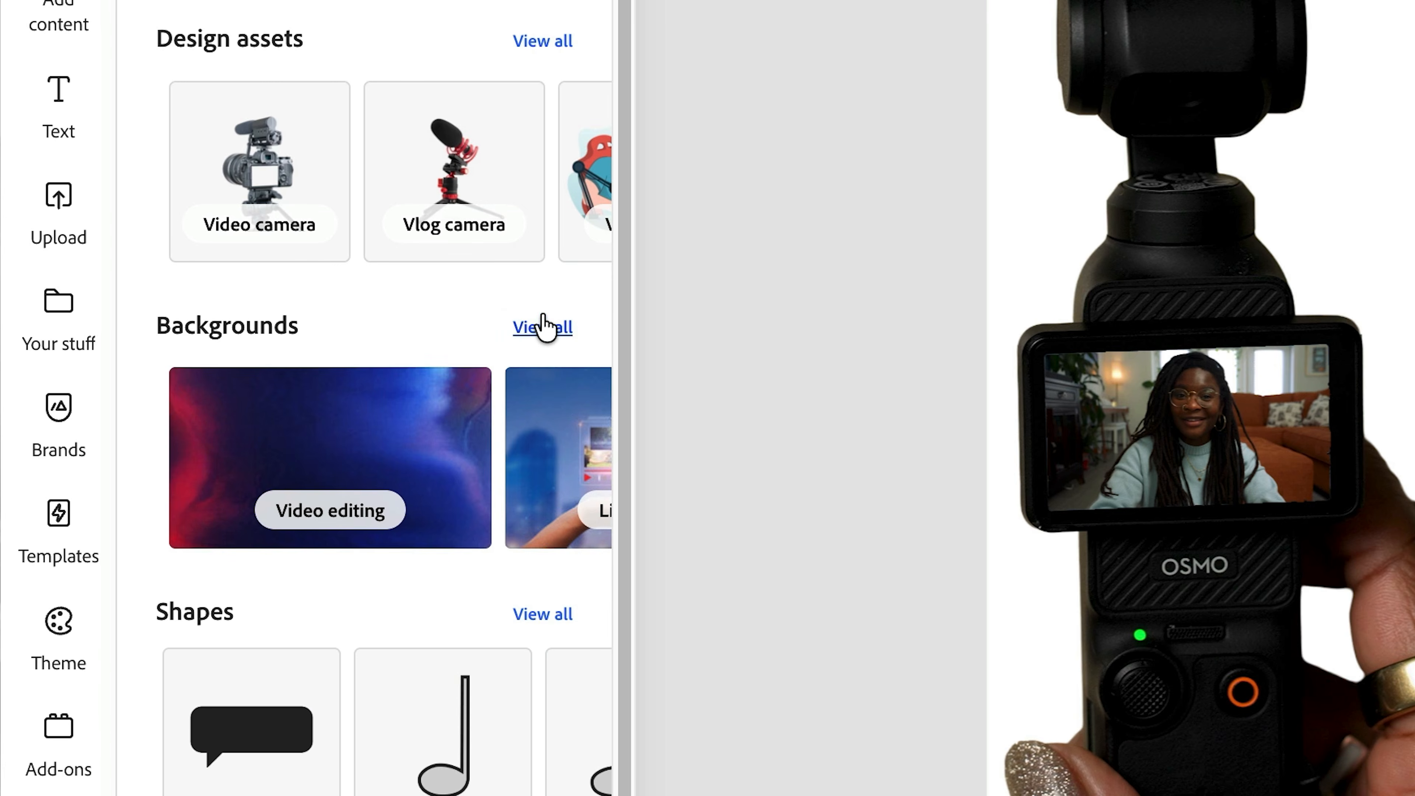
left_click(543, 327)
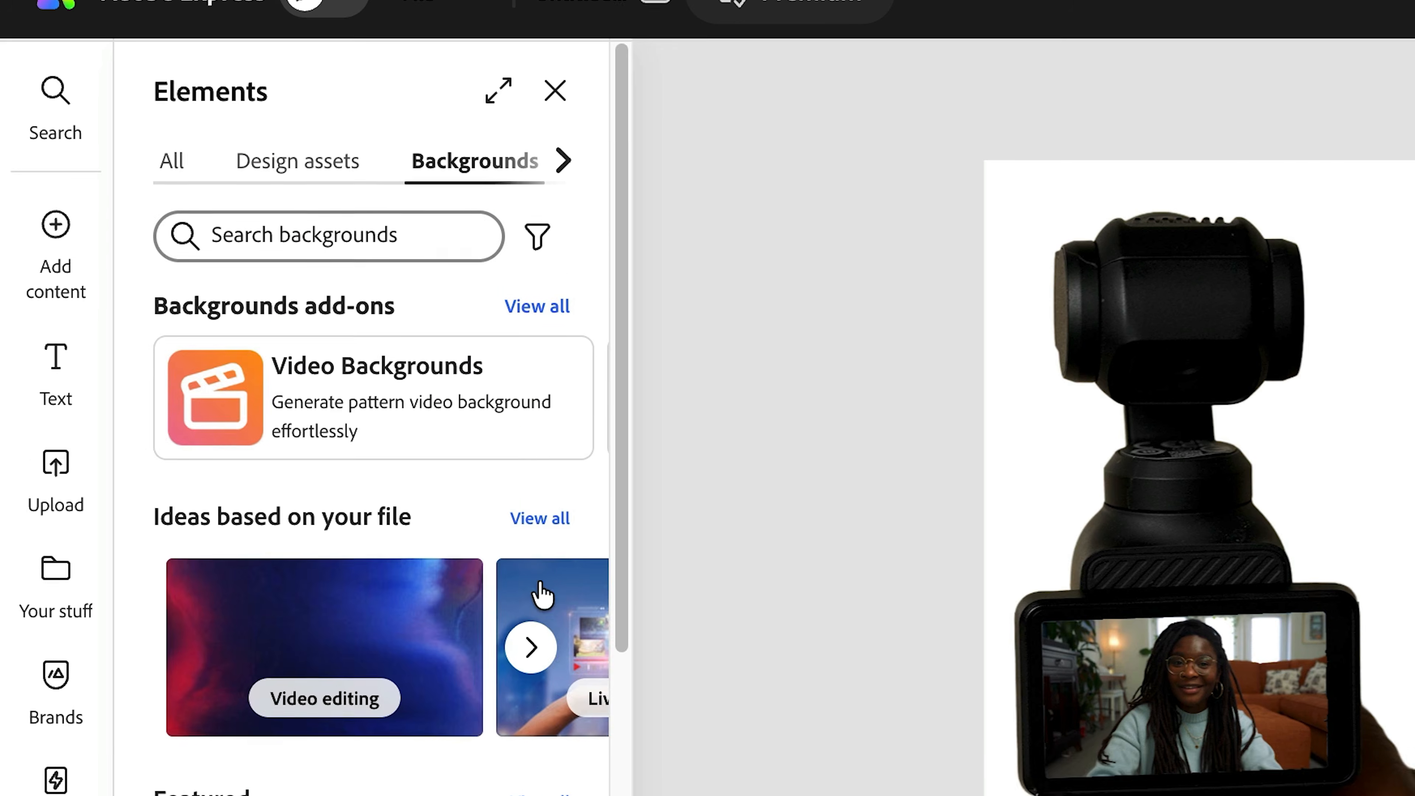
left_click(329, 234)
type("texture")
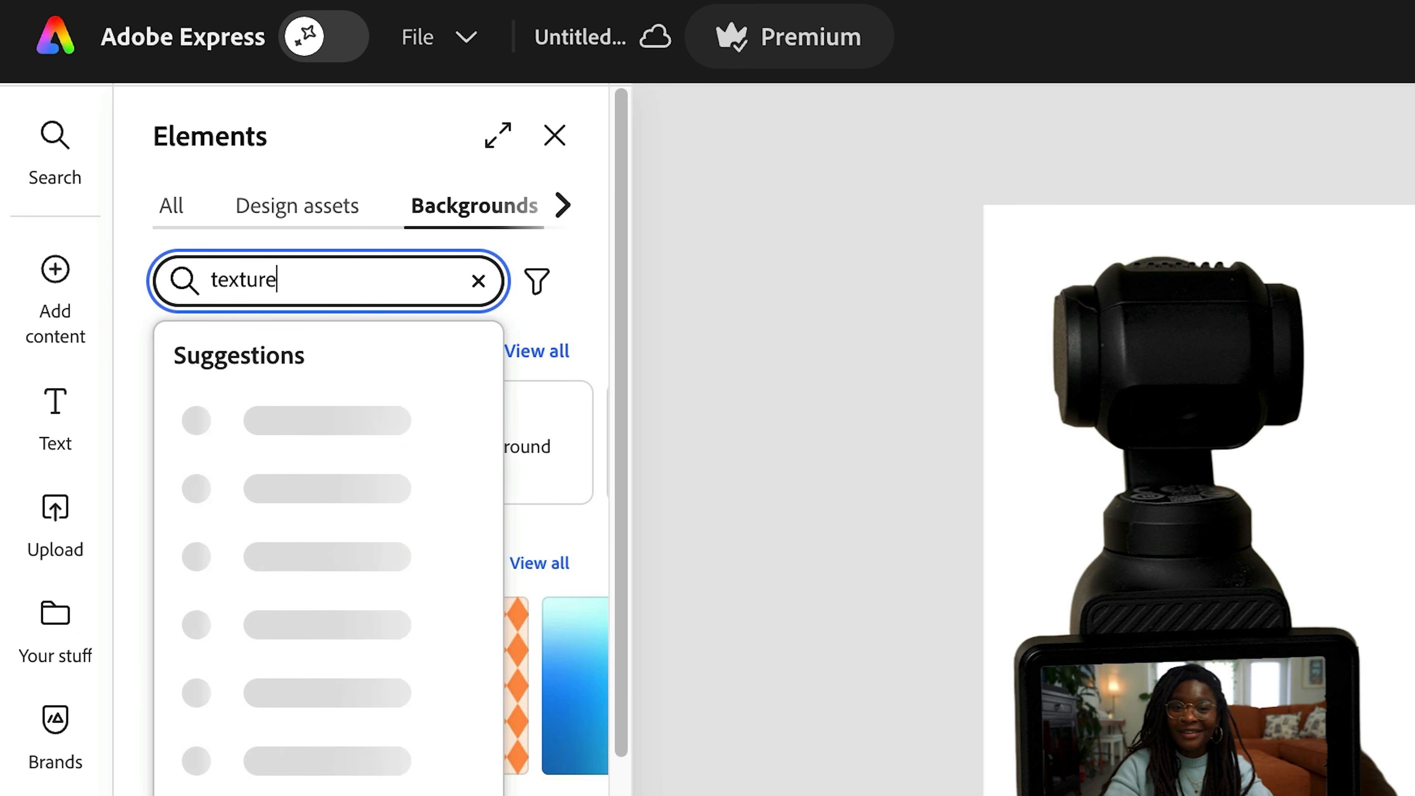
key("Return")
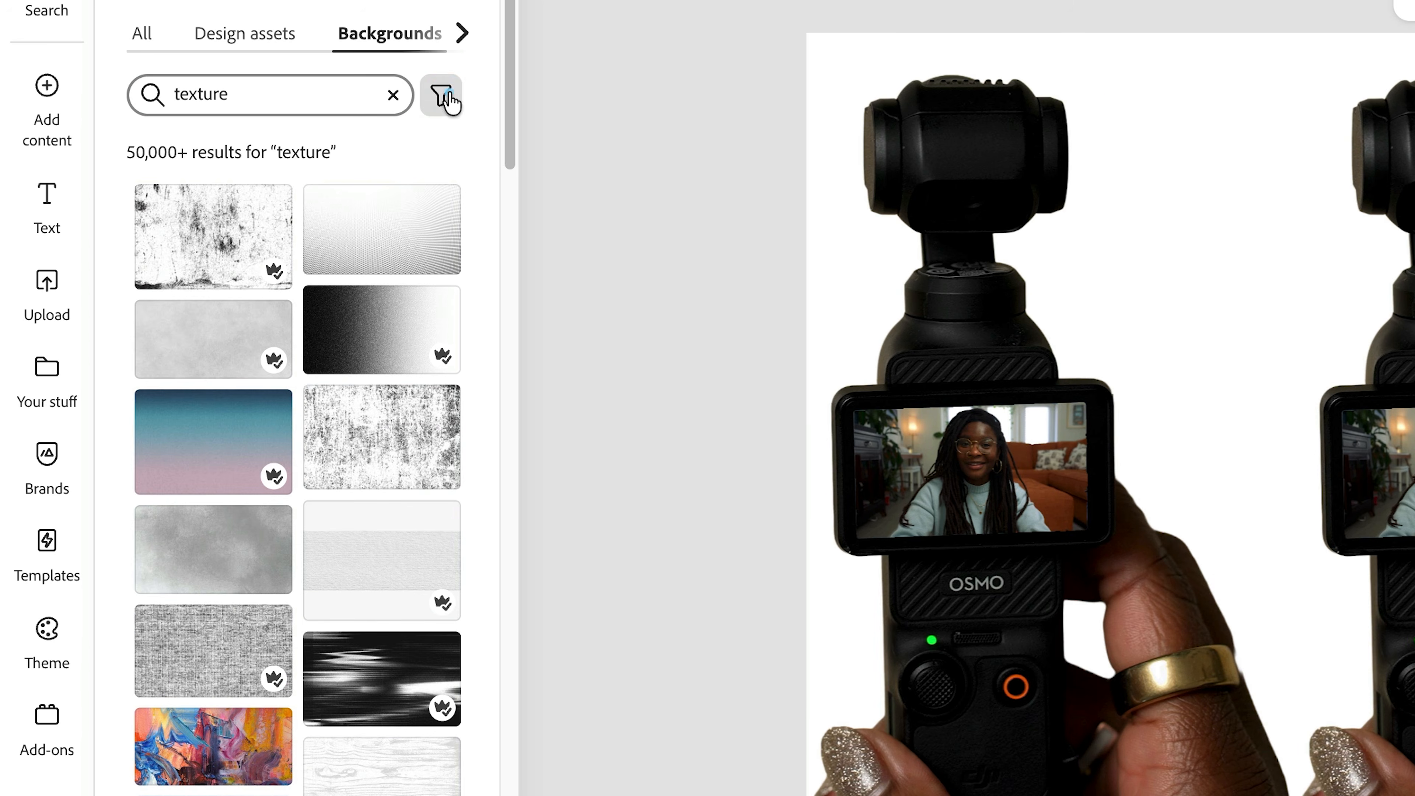
left_click(449, 100)
left_click(510, 317)
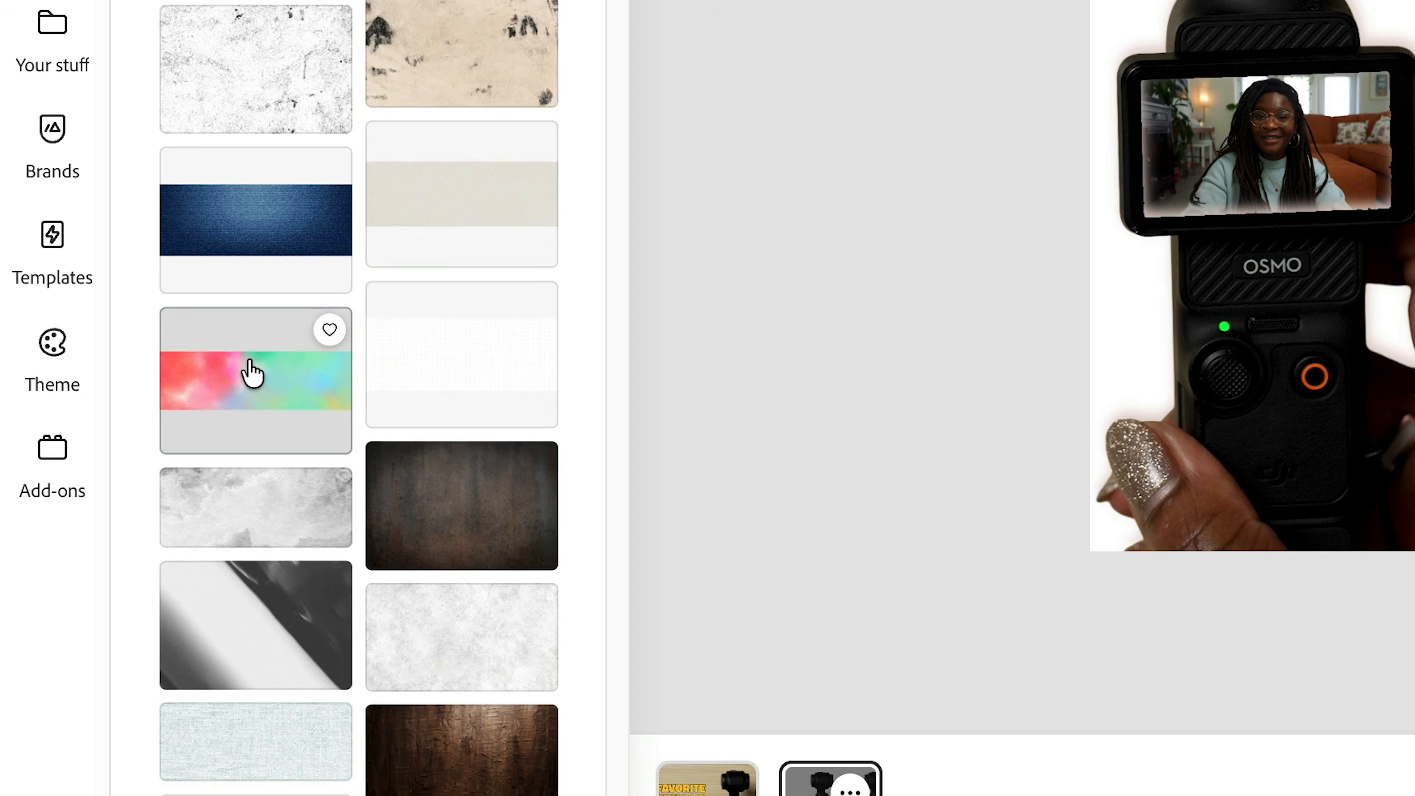
left_click(252, 372)
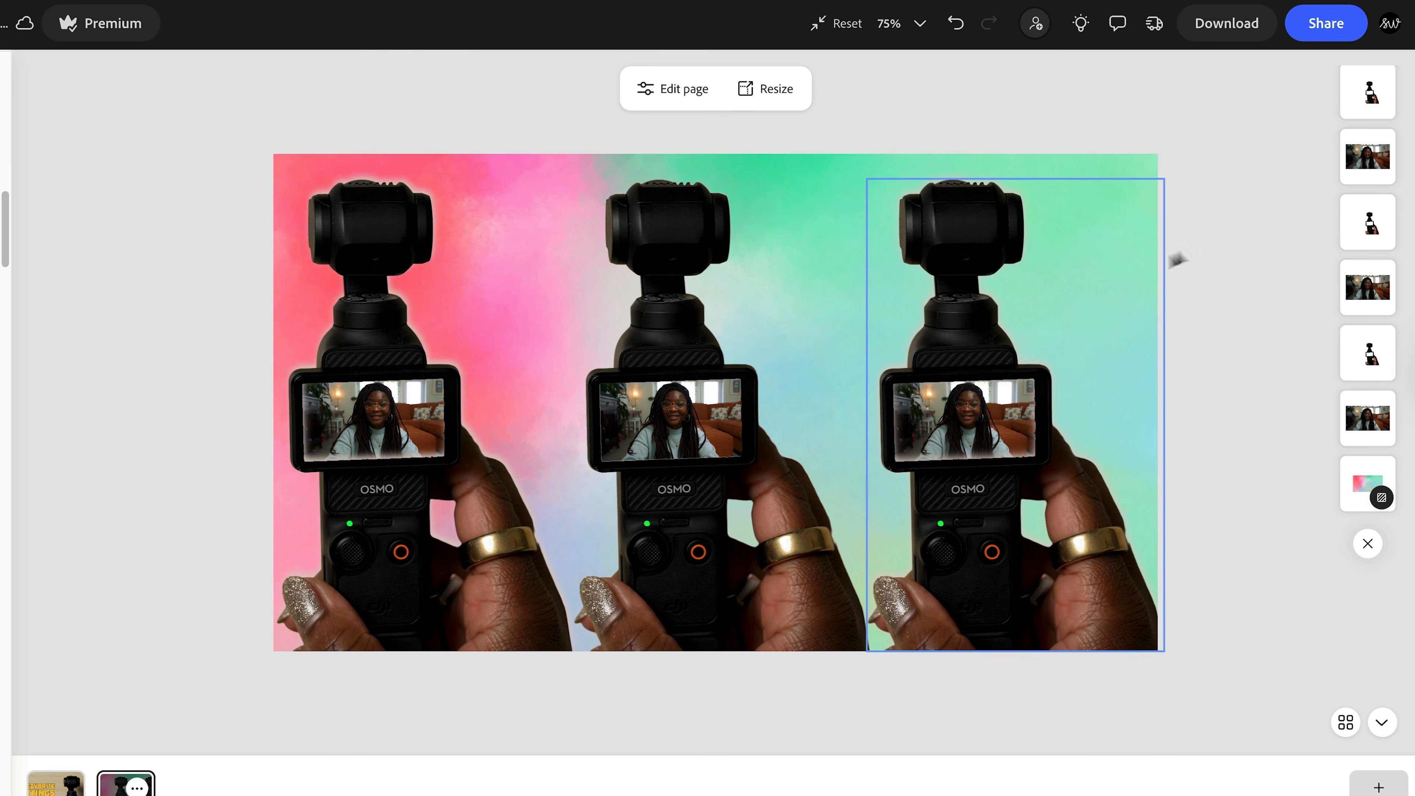
left_click(1226, 300)
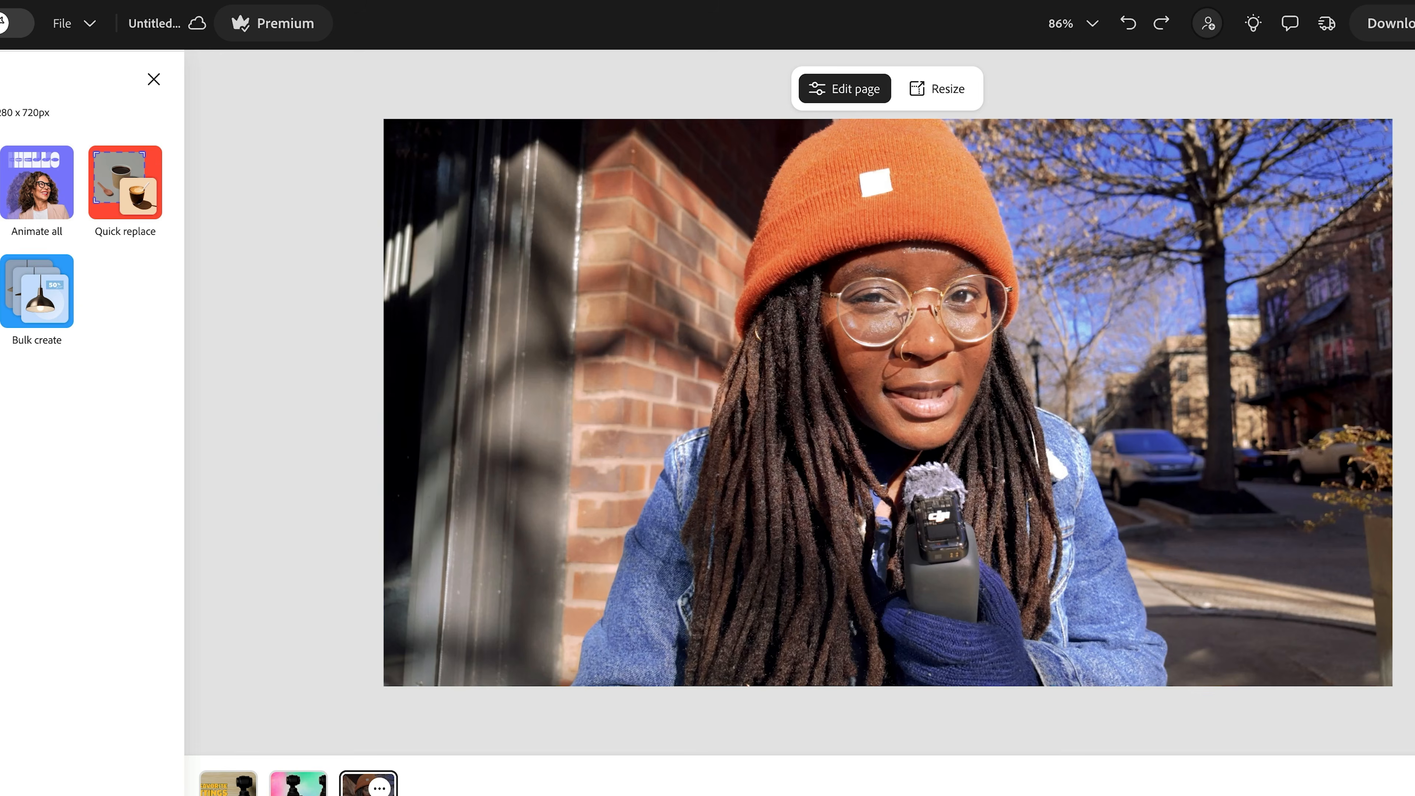
- Place the vivid and the muted versions of the orange-beanie street photo on the page, stacked exactly over each other
left_click_drag(1412, 480, 974, 416)
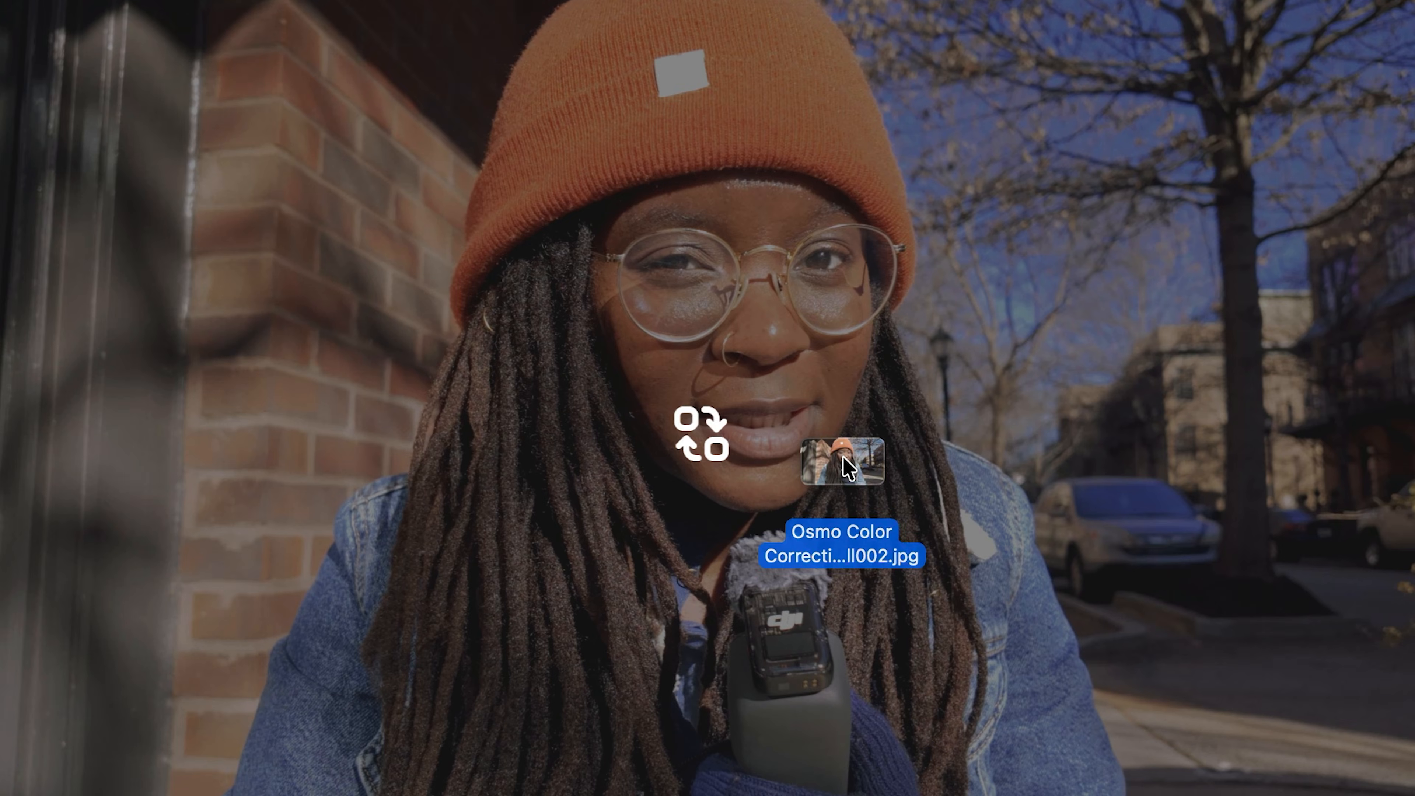
left_click_drag(842, 455, 1031, 227)
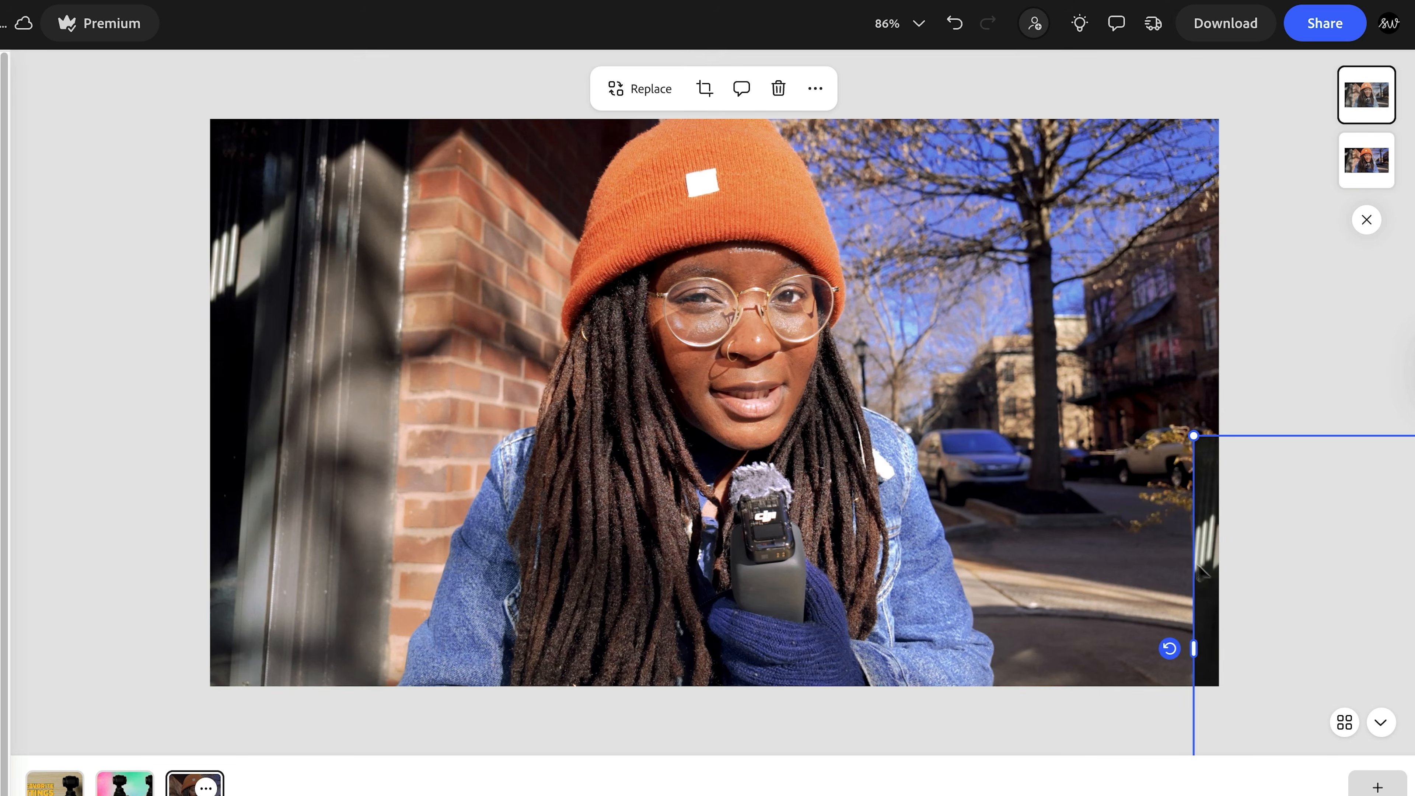
left_click_drag(1202, 568, 225, 252)
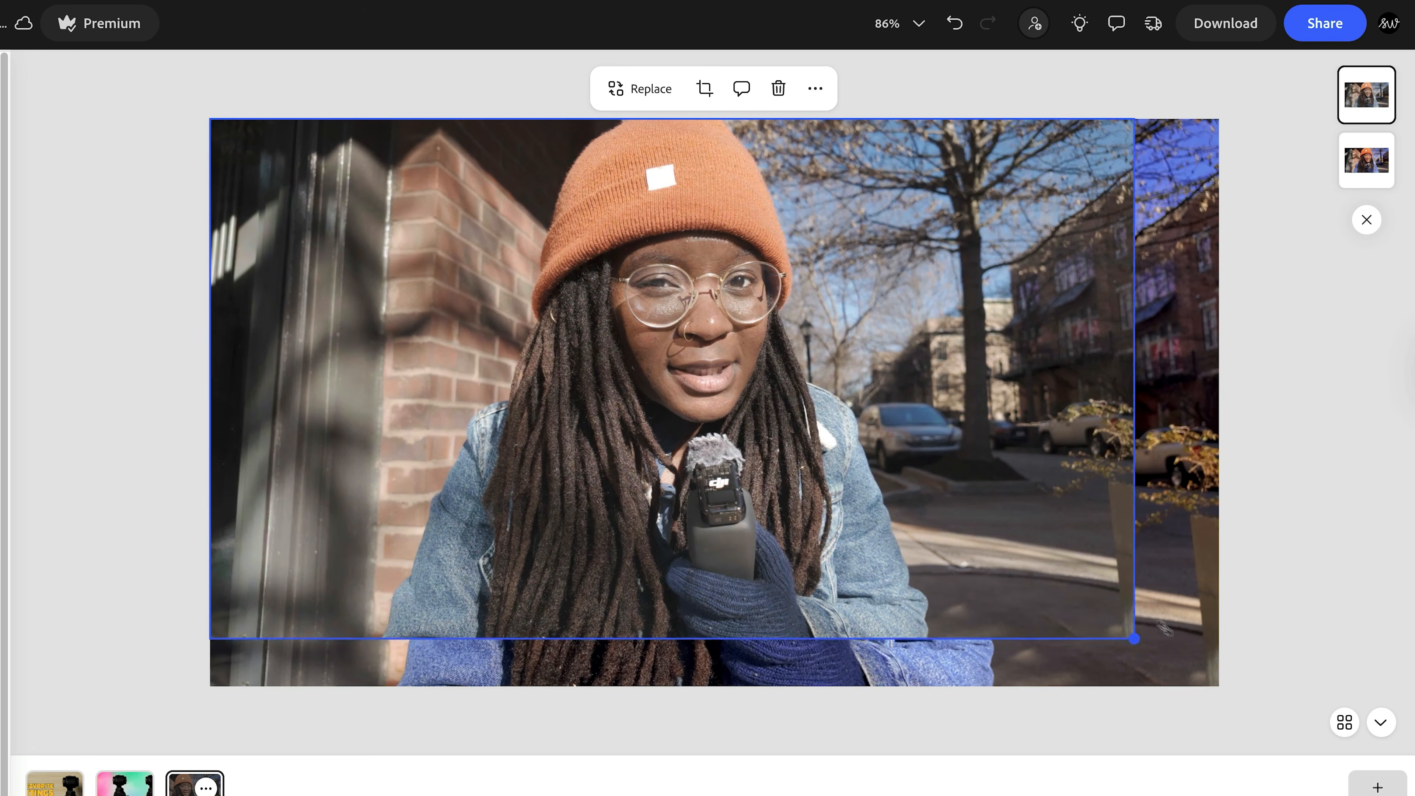
left_click_drag(1164, 628, 1230, 664)
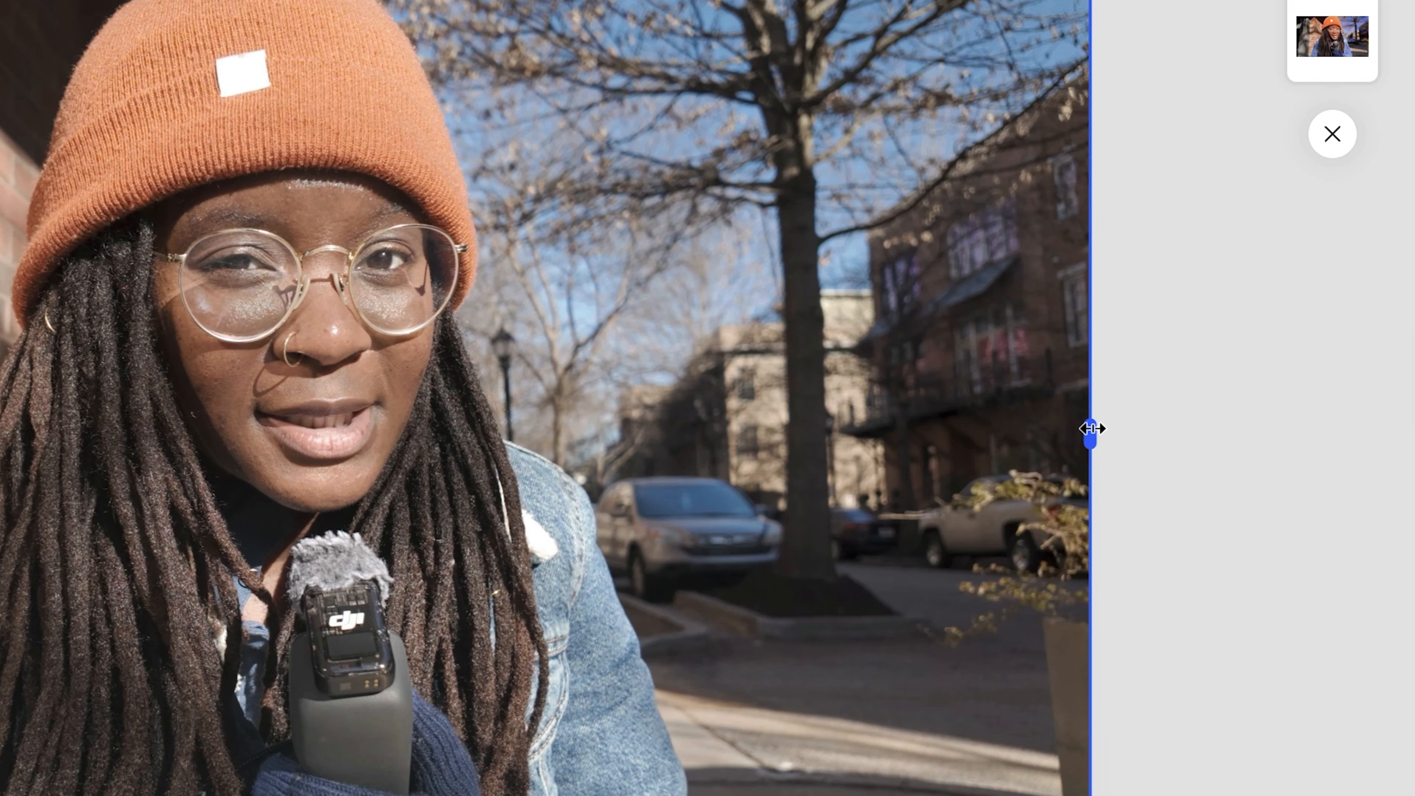
- Crop the muted top photo from its right edge to about the middle of the face for a before-and-after split
left_click_drag(1093, 428, 296, 419)
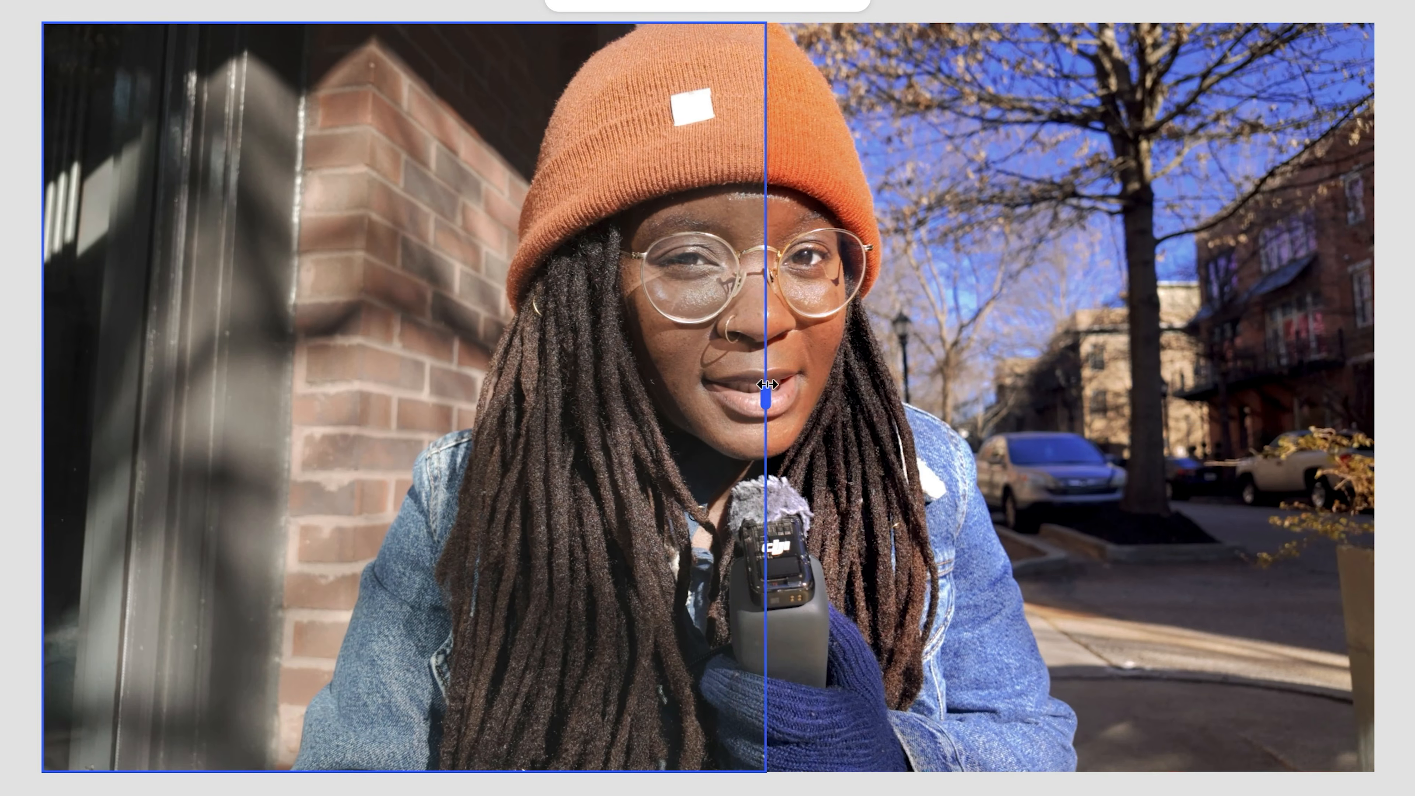
left_click_drag(767, 385, 1379, 386)
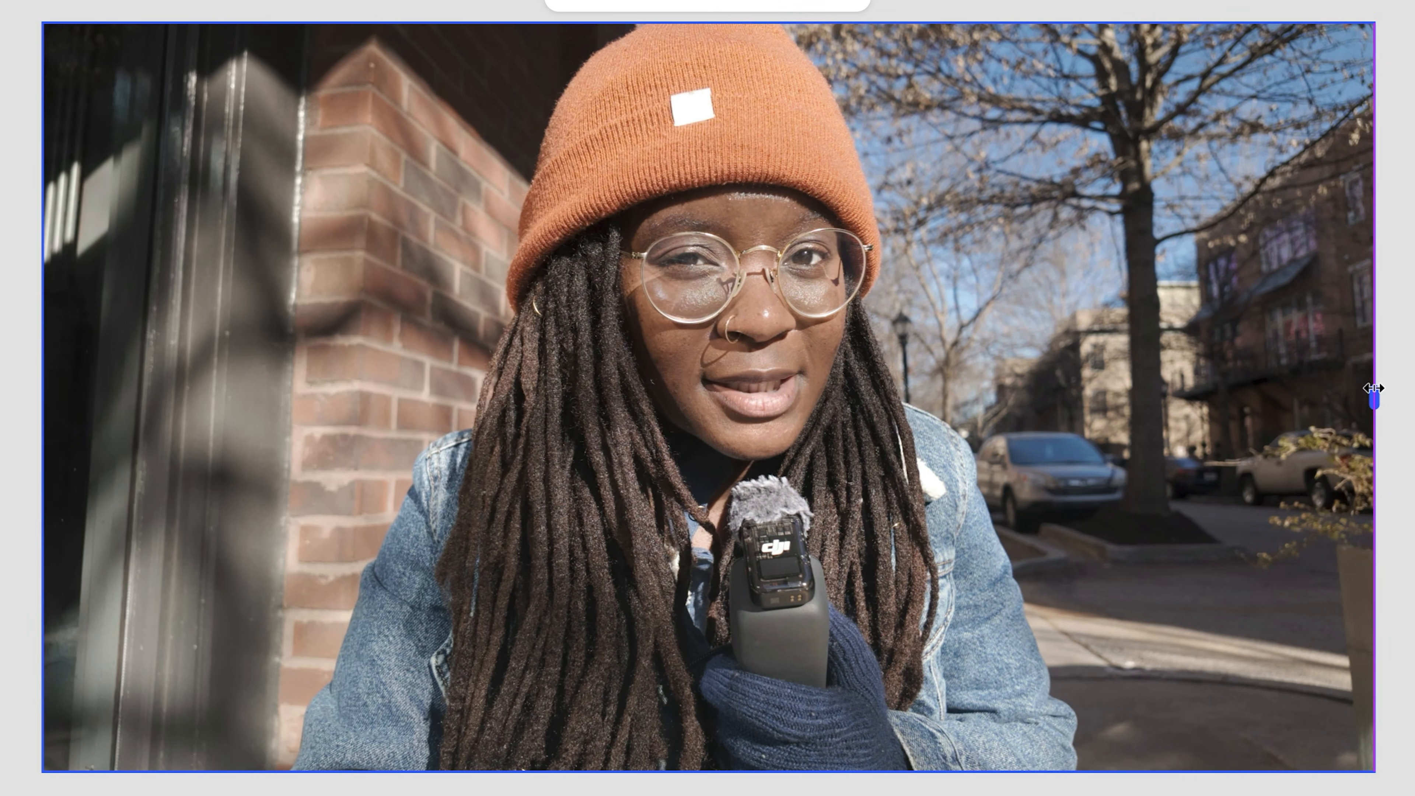
left_click_drag(1374, 388, 730, 392)
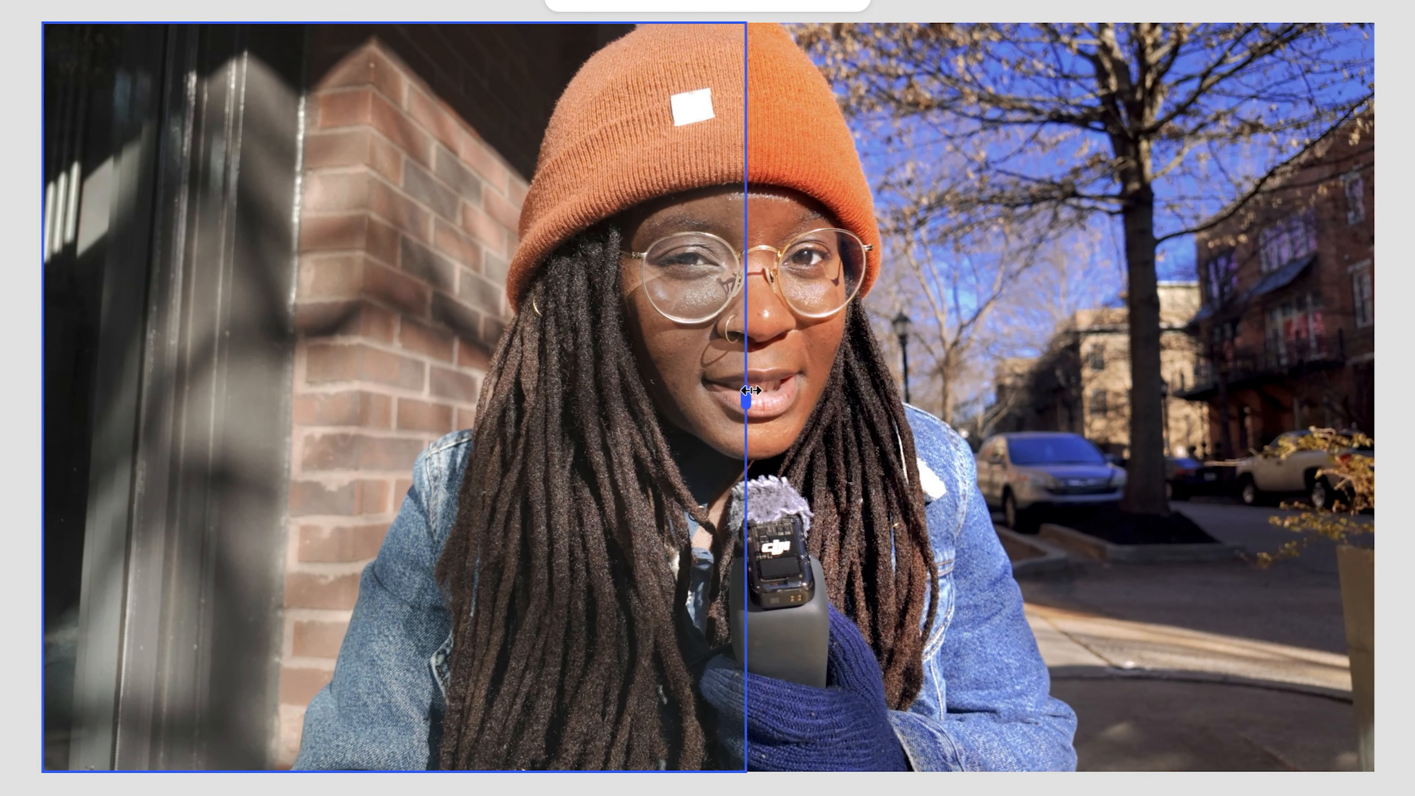